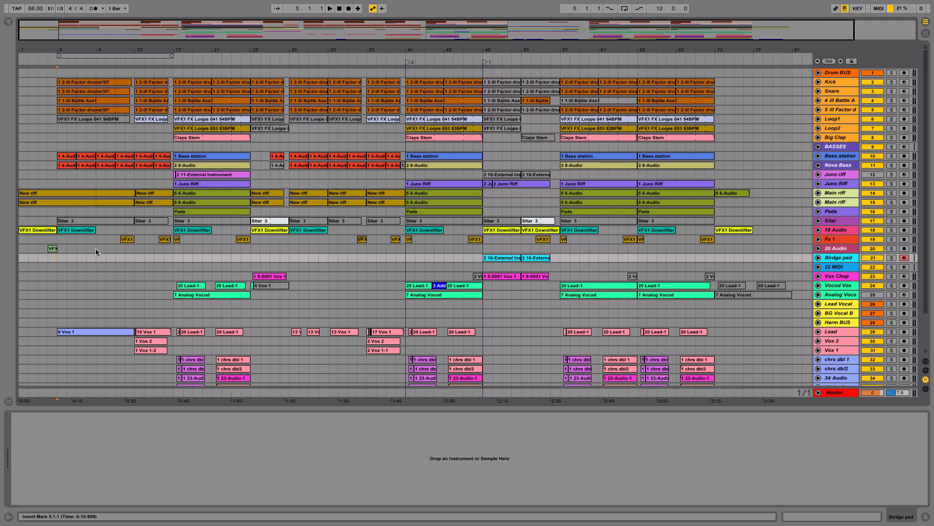
Step: Play the song from bar 5 and unfold the upper Main riff track to examine its waveform and device chain
{"action": "left_click", "coordinate": [845, 194]}
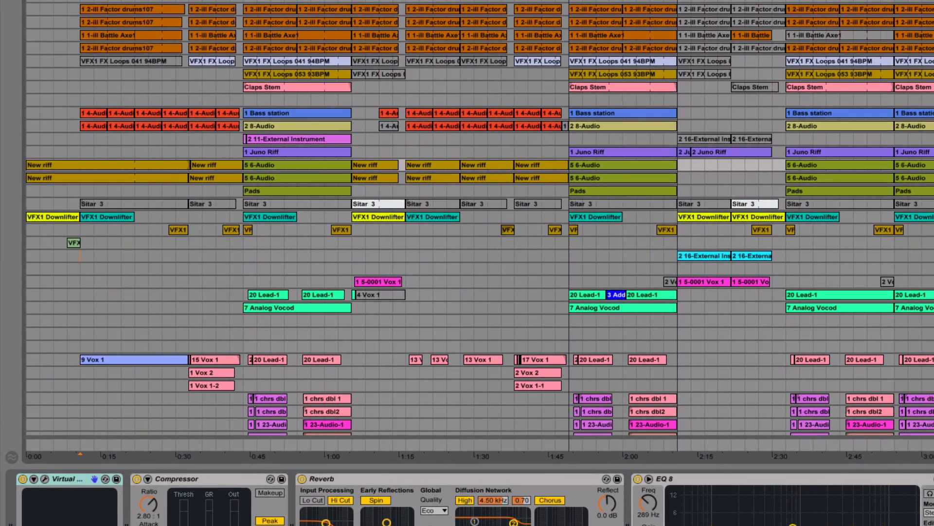
{"action": "key", "text": "space"}
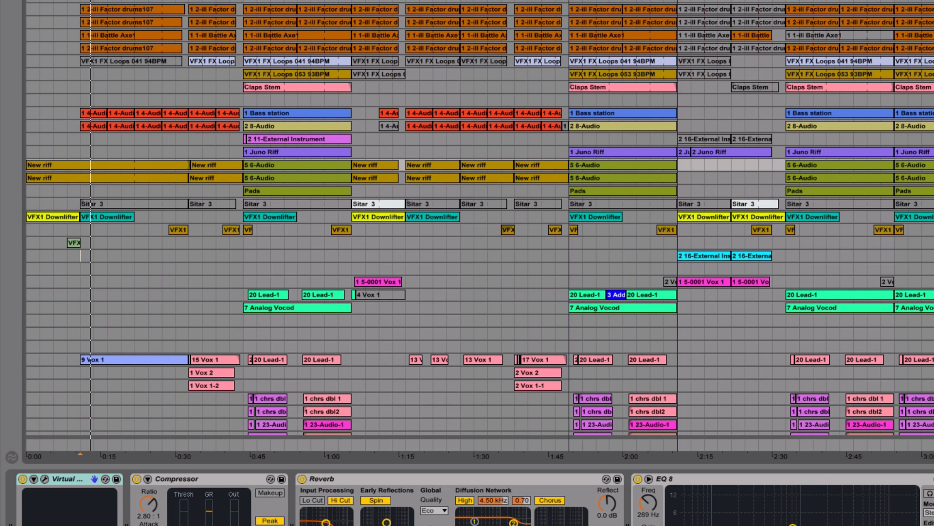
{"action": "left_click", "coordinate": [933, 165]}
{"action": "left_click_drag", "start_coordinate": [76, 1], "coordinate": [83, 53]}
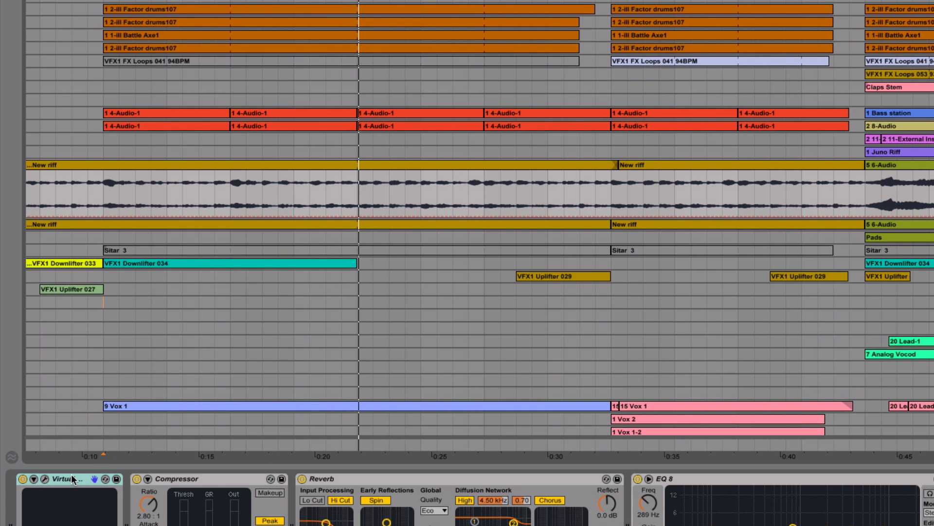
Step: Inspect the Main riff track's Virtual Mix Rack plugin and audition its Compressor by playing the riff from bar 5
{"action": "left_click", "coordinate": [43, 479]}
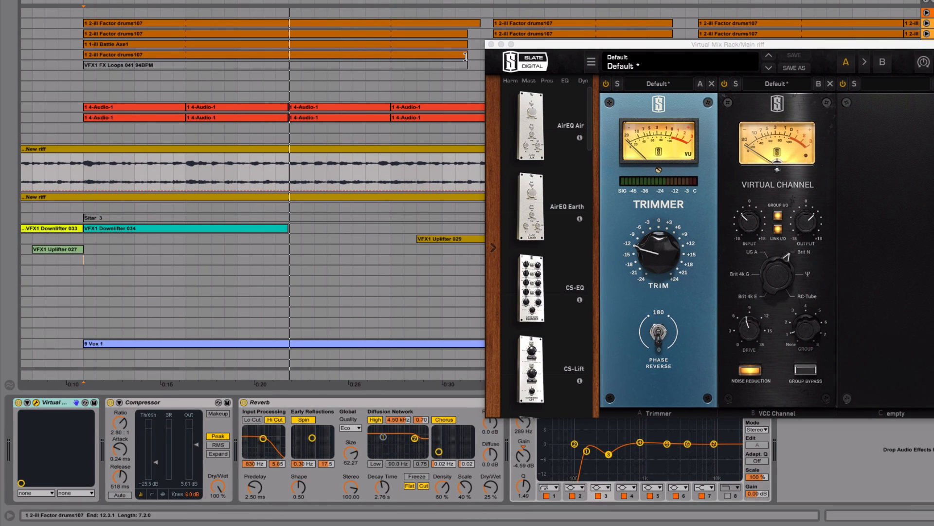
{"action": "left_click", "coordinate": [491, 45]}
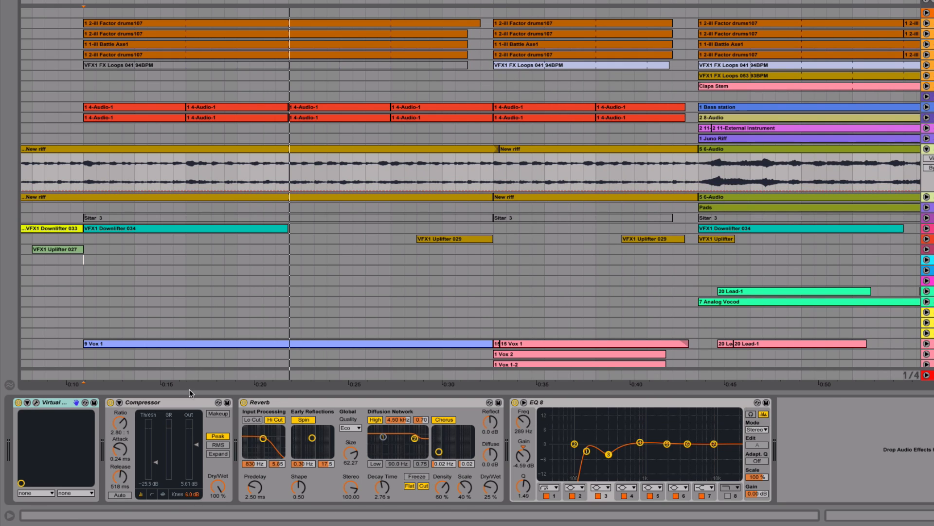
{"action": "left_click", "coordinate": [189, 404]}
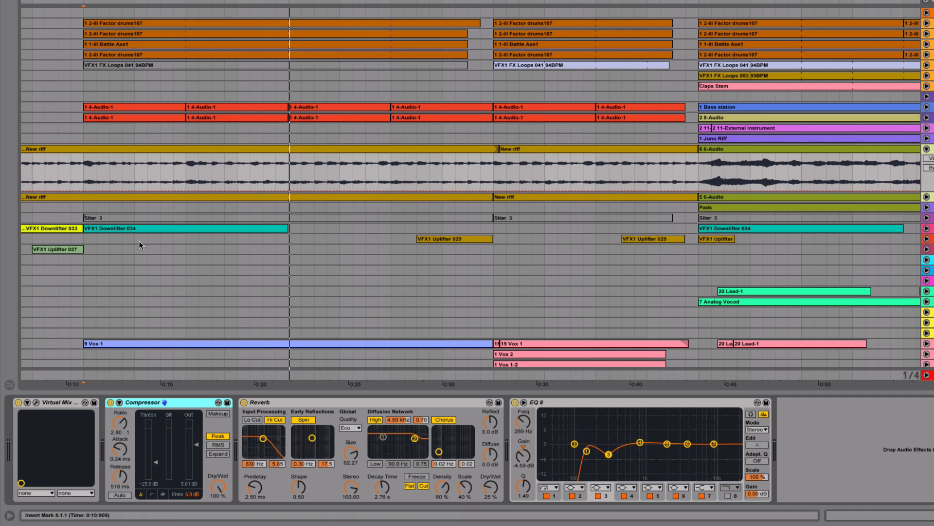
{"action": "left_click_drag", "start_coordinate": [83, 176], "coordinate": [96, 177]}
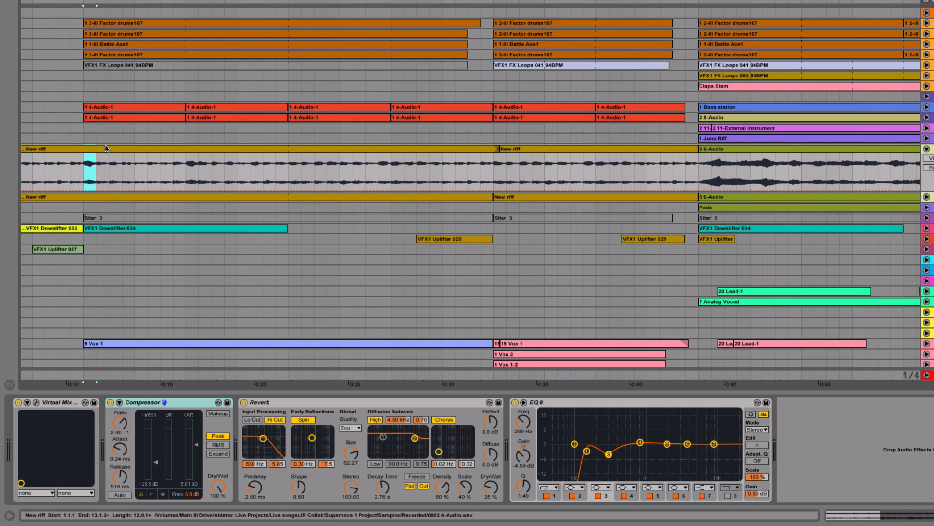
{"action": "key", "text": "space"}
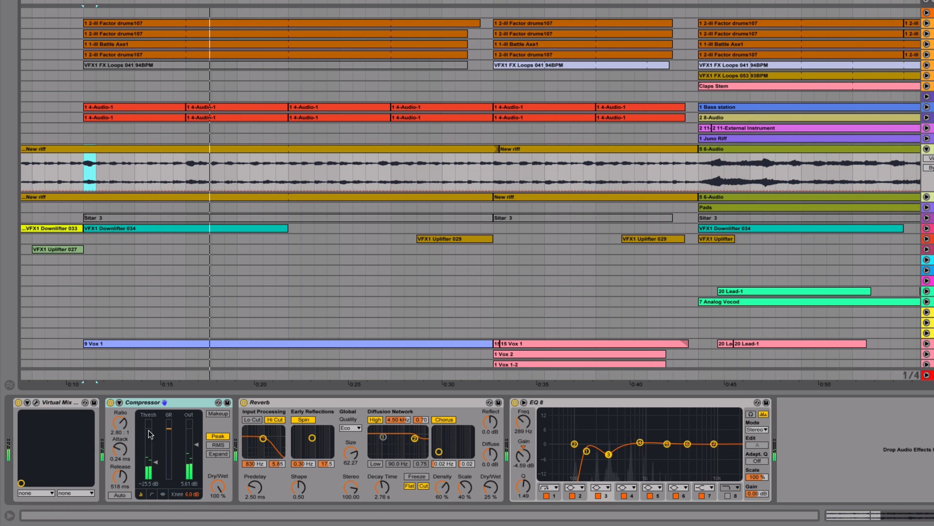
{"action": "key", "text": "space"}
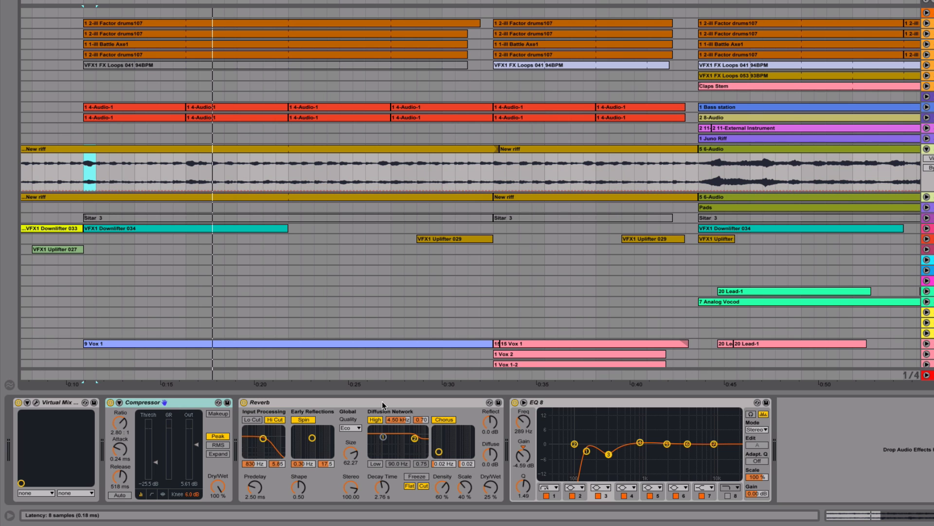
Step: Compare the Main riff with its Reverb bypassed and re-enabled while it plays from bar 5
{"action": "left_click", "coordinate": [243, 403]}
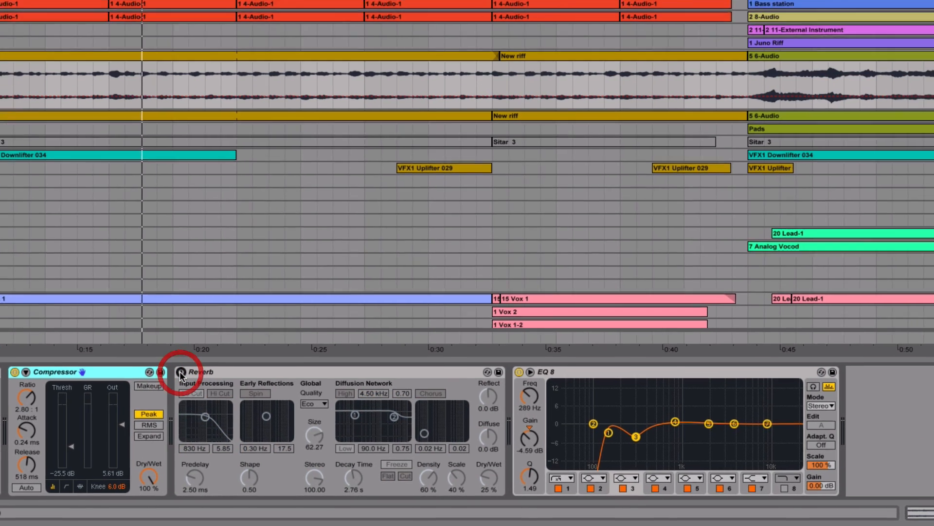
{"action": "key", "text": "space"}
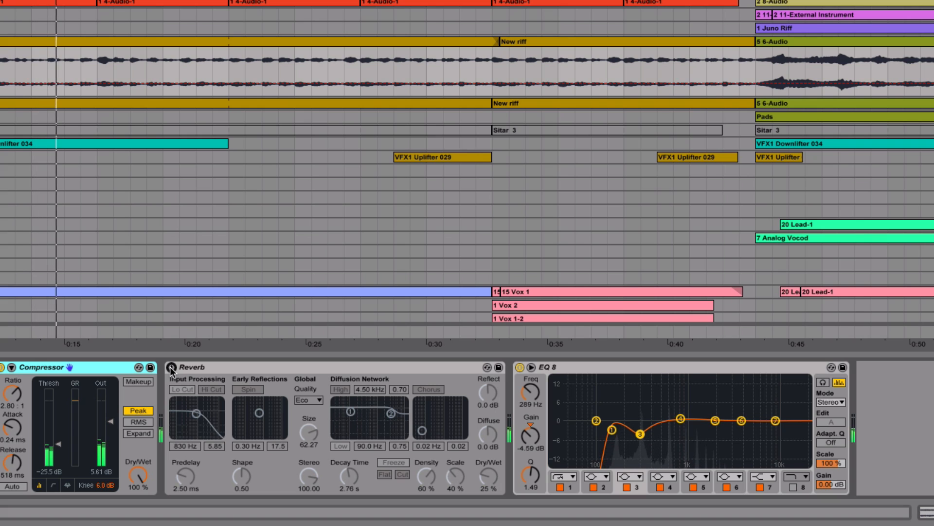
{"action": "left_click", "coordinate": [171, 368]}
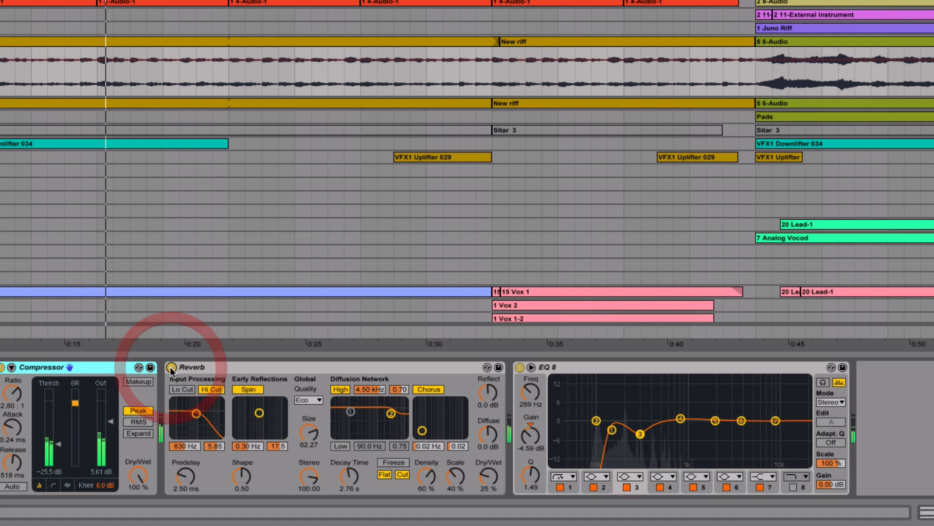
{"action": "key", "text": "space"}
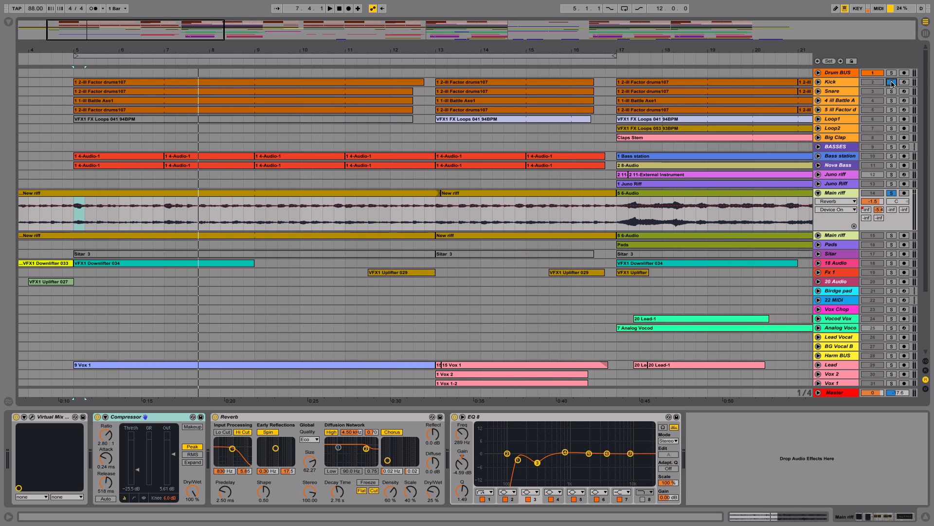
Step: Solo the Drum BUS together with the Main riff and play both from bar 5
{"action": "left_click", "coordinate": [891, 83]}
{"action": "left_click", "coordinate": [893, 83]}
{"action": "left_click", "coordinate": [891, 77]}
{"action": "left_click", "coordinate": [892, 74]}
{"action": "key", "text": "space"}
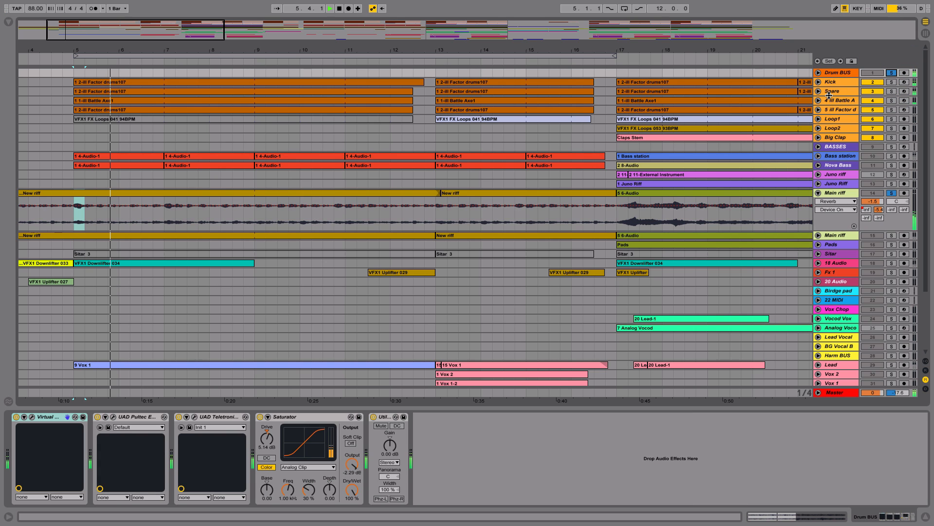
Step: Unfold the Kick and Snare tracks to show their notes, and stop playback
{"action": "left_click", "coordinate": [818, 82]}
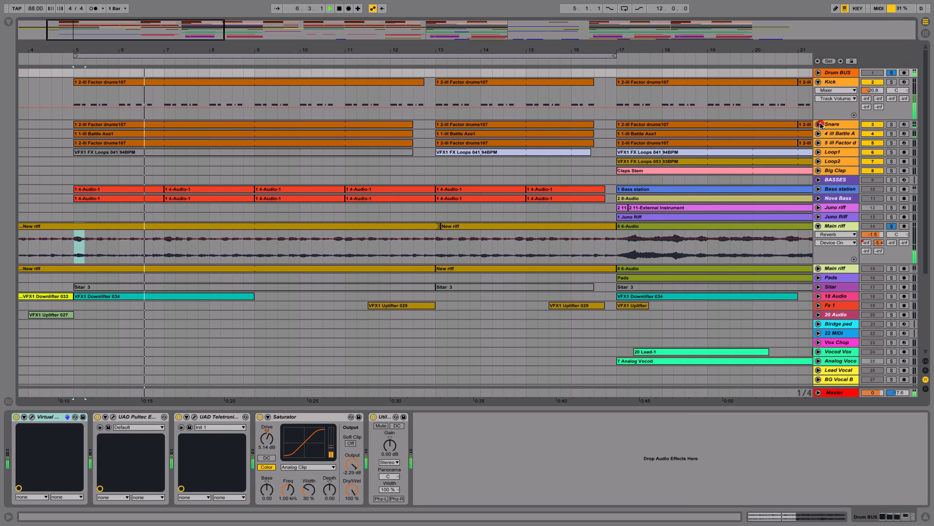
{"action": "left_click", "coordinate": [819, 125]}
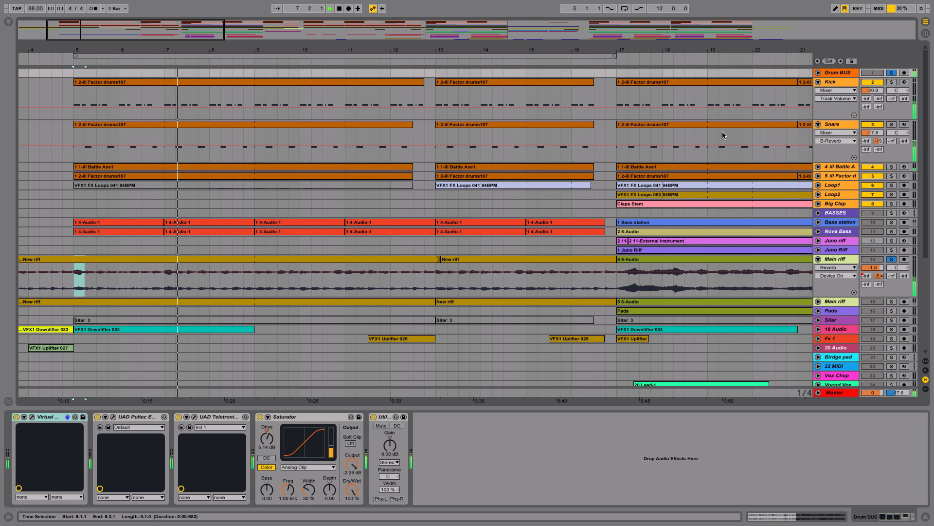
{"action": "key", "text": "space"}
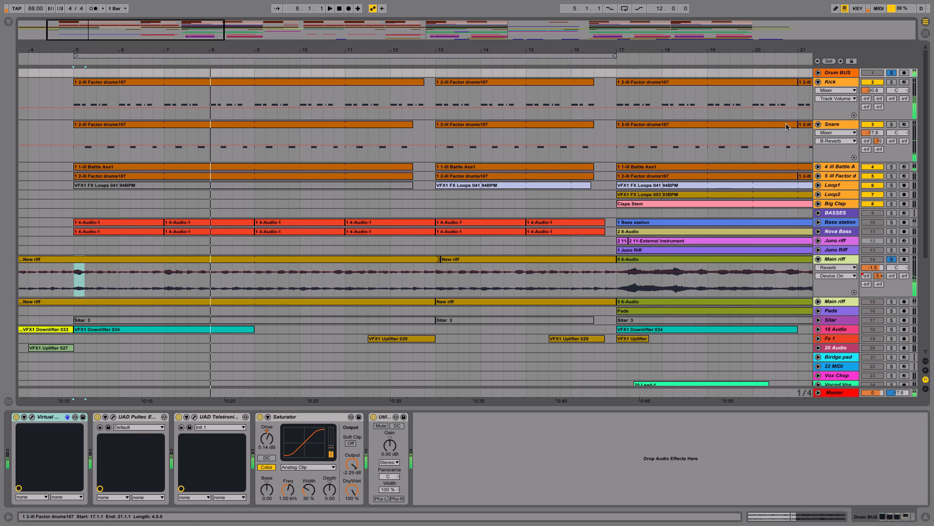
Step: Show the Kick track's devices and solo it in place of the Drum BUS
{"action": "left_click", "coordinate": [841, 82]}
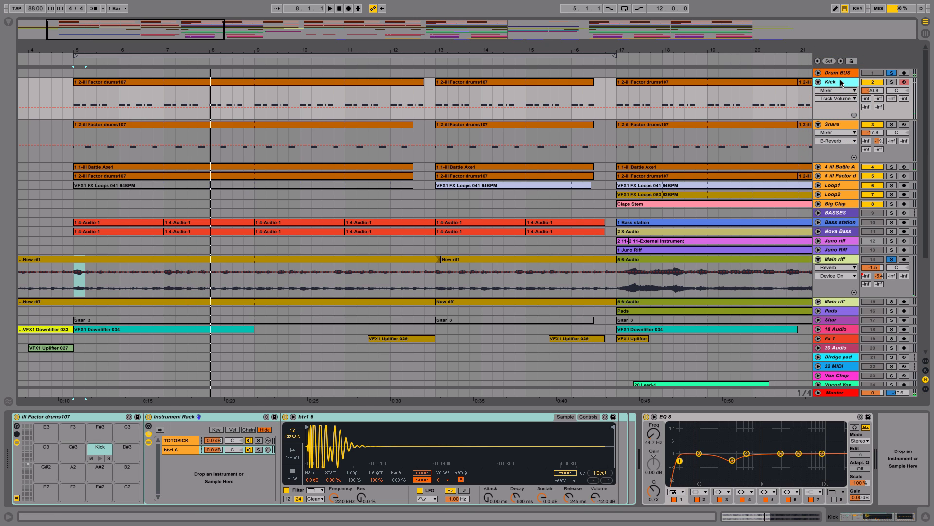
{"action": "left_click", "coordinate": [893, 74]}
{"action": "left_click", "coordinate": [893, 83]}
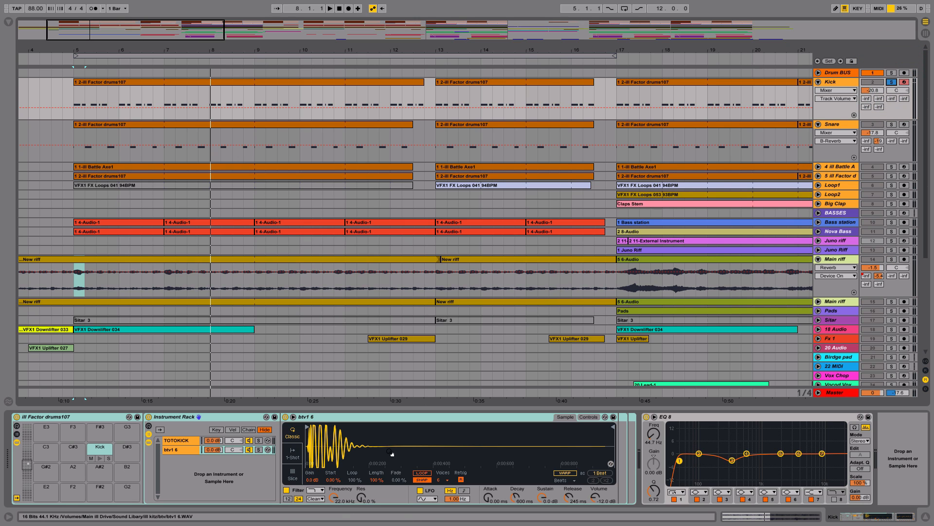
Step: Show the TOTOKICK chain in the Kick's Instrument Rack and audition the soloed kick from bar 5
{"action": "left_click", "coordinate": [179, 441]}
{"action": "key", "text": "space"}
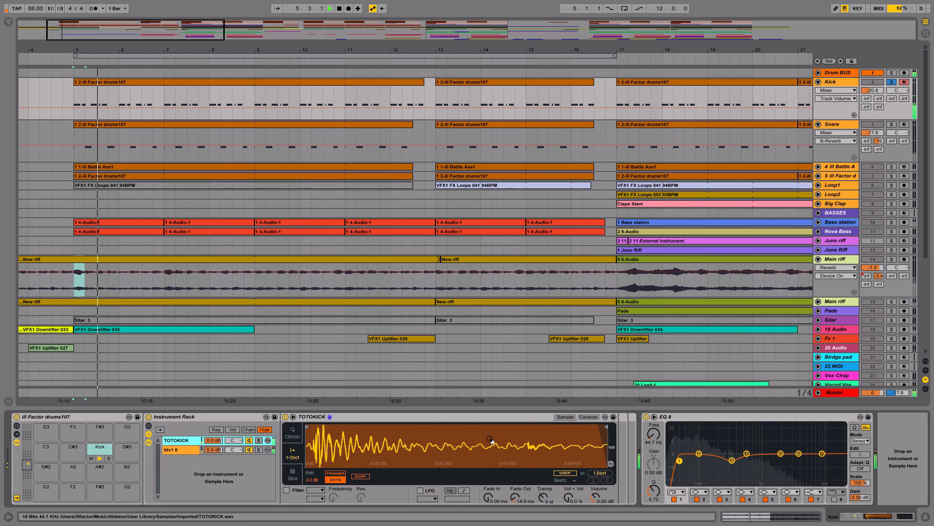
{"action": "key", "text": "space"}
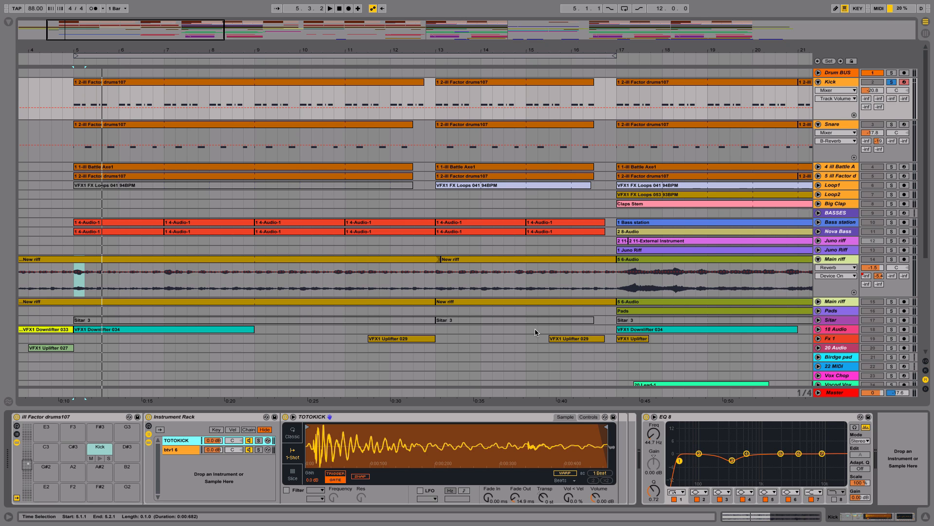
{"action": "left_click", "coordinate": [818, 73]}
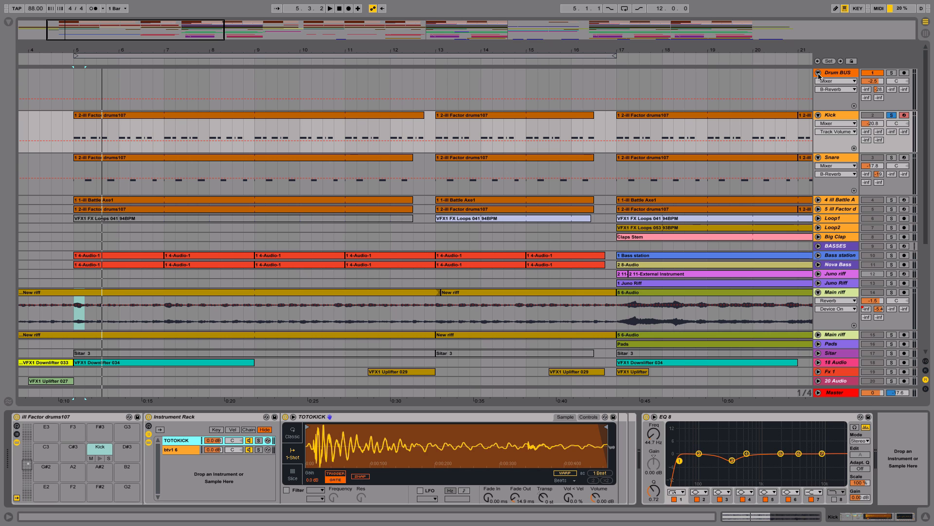
{"action": "left_click", "coordinate": [819, 73]}
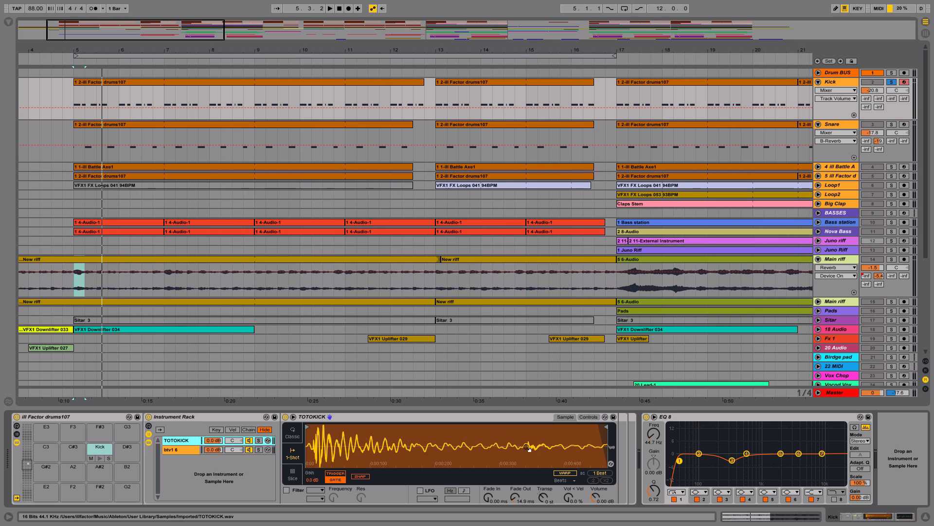
Step: Replay the soloed kick from bar 5 to examine the tail of the TOTOKICK sample
{"action": "mouse_move", "coordinate": [527, 448]}
{"action": "left_mouse_down"}
{"action": "mouse_move", "coordinate": [449, 443]}
{"action": "mouse_move", "coordinate": [536, 452]}
{"action": "left_mouse_up"}
{"action": "key", "text": "space"}
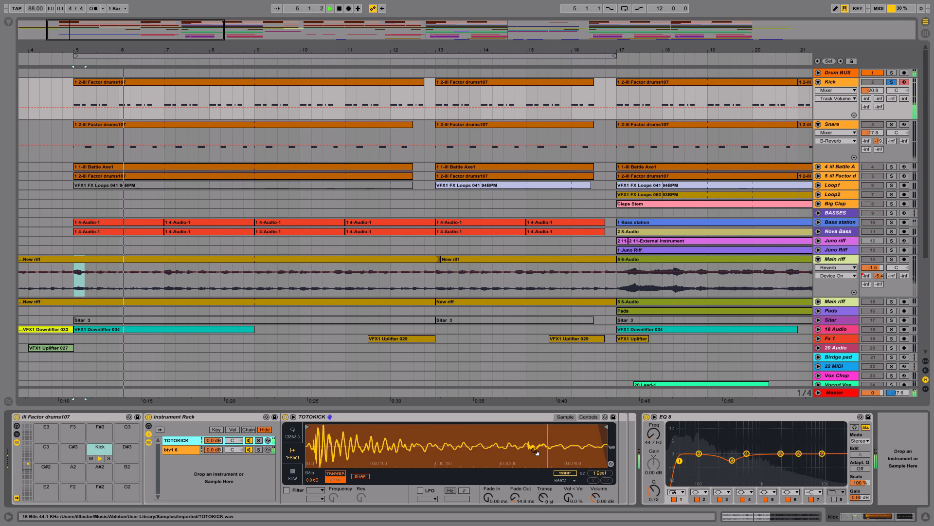
{"action": "key", "text": "space"}
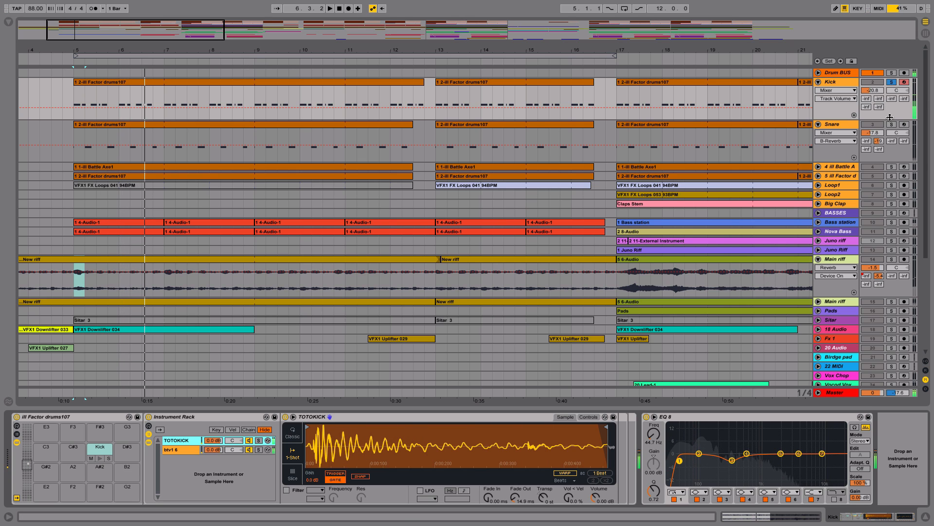
Step: Solo the Drum BUS and Main riff together in place of the Kick, and listen to both from bar 5
{"action": "left_click", "coordinate": [892, 82]}
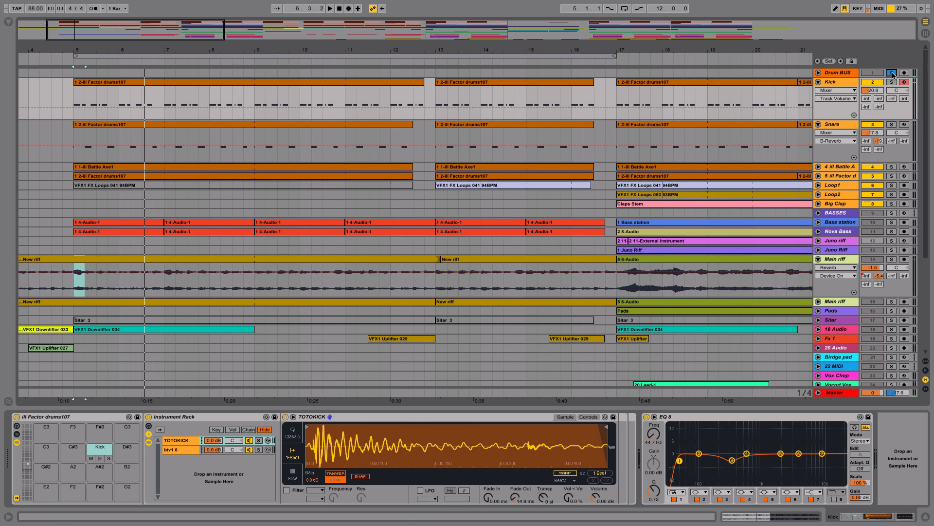
{"action": "left_click", "coordinate": [892, 73]}
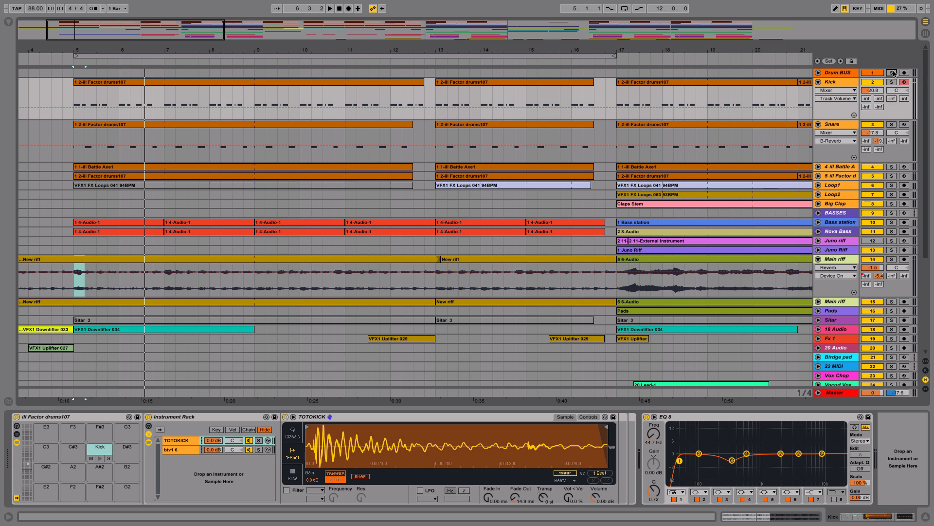
{"action": "left_click", "coordinate": [892, 73]}
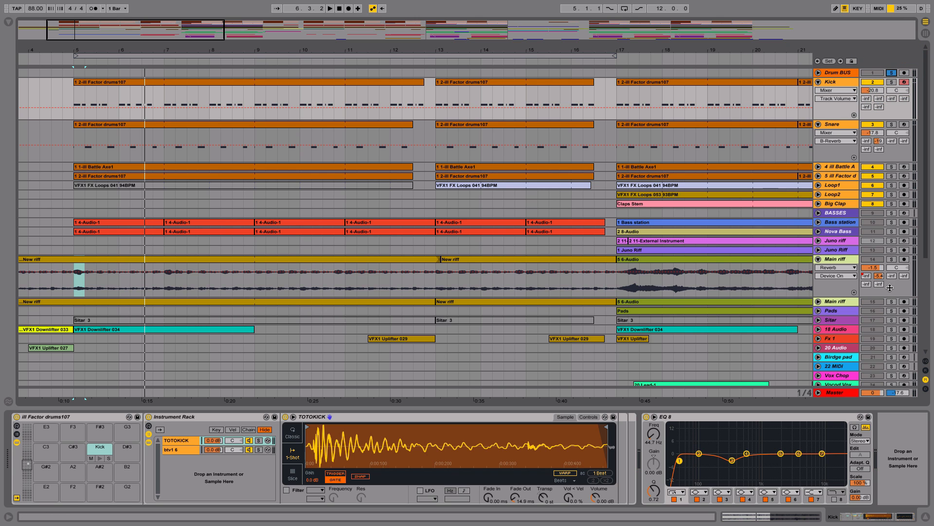
{"action": "left_click", "coordinate": [891, 259]}
{"action": "key", "text": "space"}
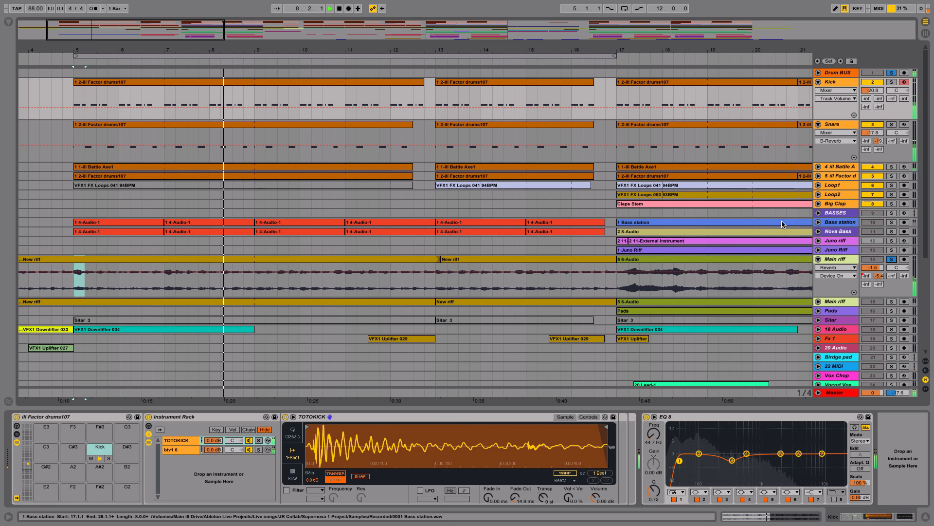
{"action": "key", "text": "space"}
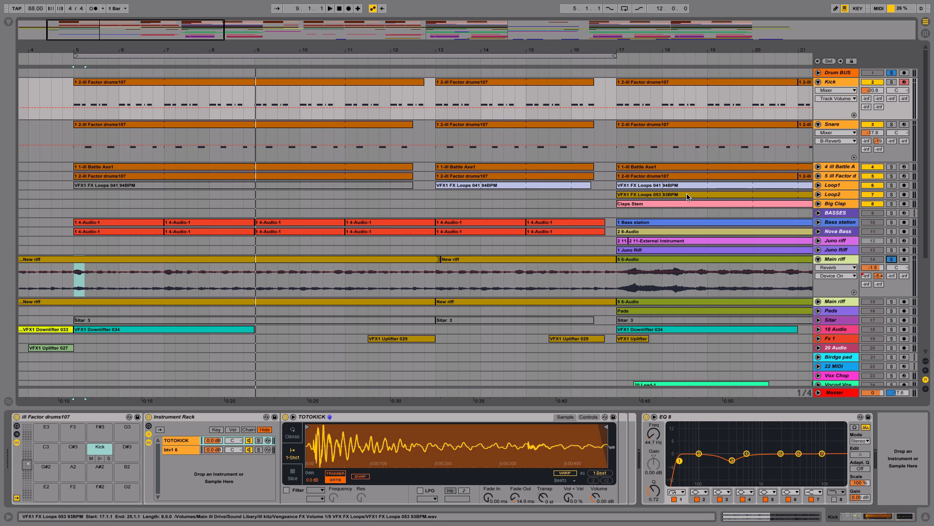
Step: Solo and unfold the Bass station track alongside the Main riff, and play both from bar 5
{"action": "left_click_drag", "start_coordinate": [688, 196], "coordinate": [548, 189]}
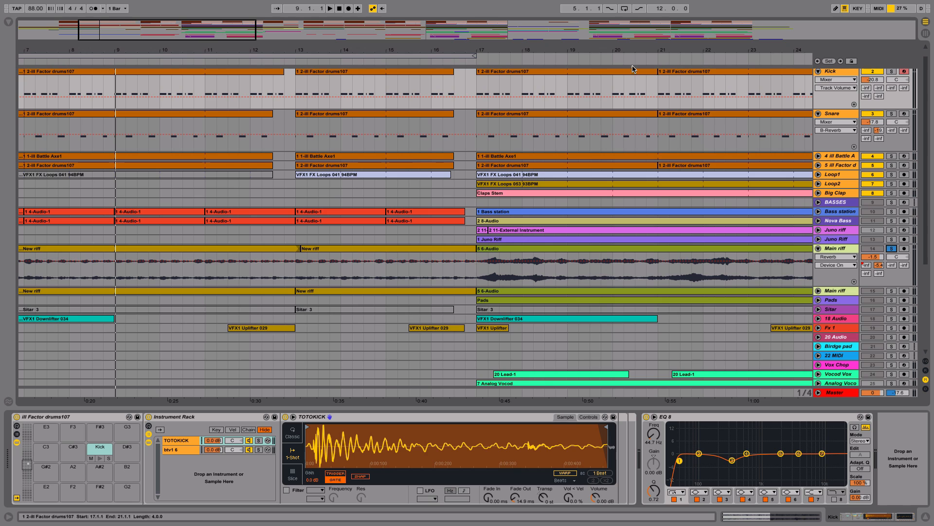
{"action": "left_click_drag", "start_coordinate": [637, 50], "coordinate": [637, 29]}
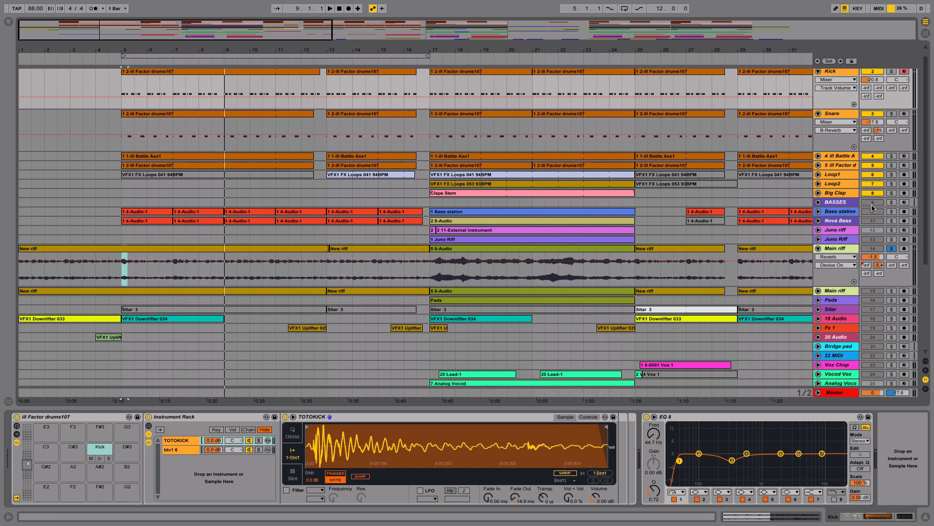
{"action": "left_click", "coordinate": [891, 202]}
{"action": "left_click", "coordinate": [892, 202]}
{"action": "left_click", "coordinate": [892, 211]}
{"action": "left_click", "coordinate": [819, 211]}
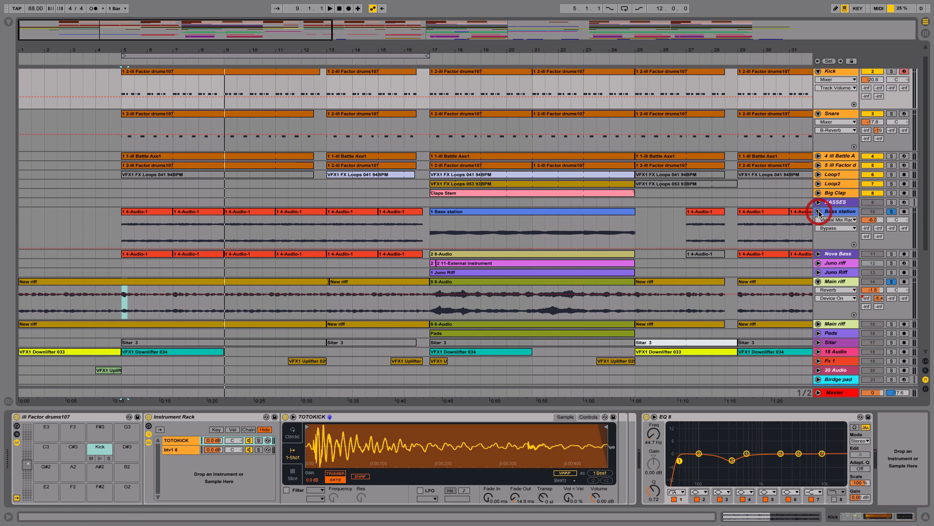
{"action": "left_click", "coordinate": [118, 233]}
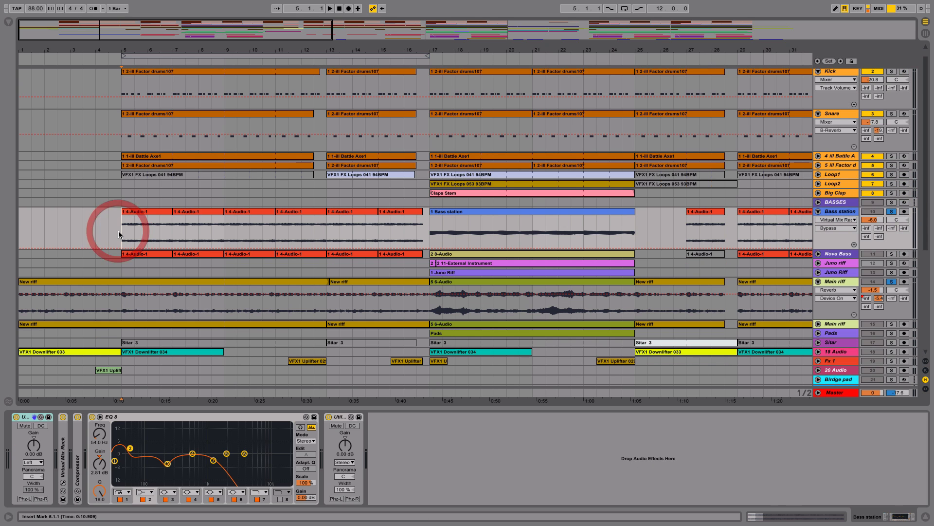
{"action": "key", "text": "space"}
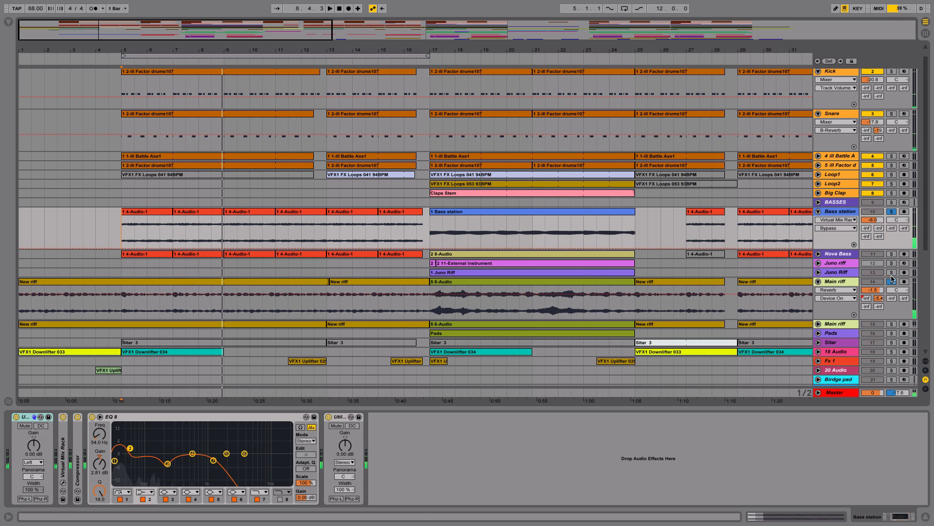
Step: Solo and unfold the Nova Bass track, show its device chain and open the MetaFlanger plug-in window
{"action": "left_click", "coordinate": [892, 253]}
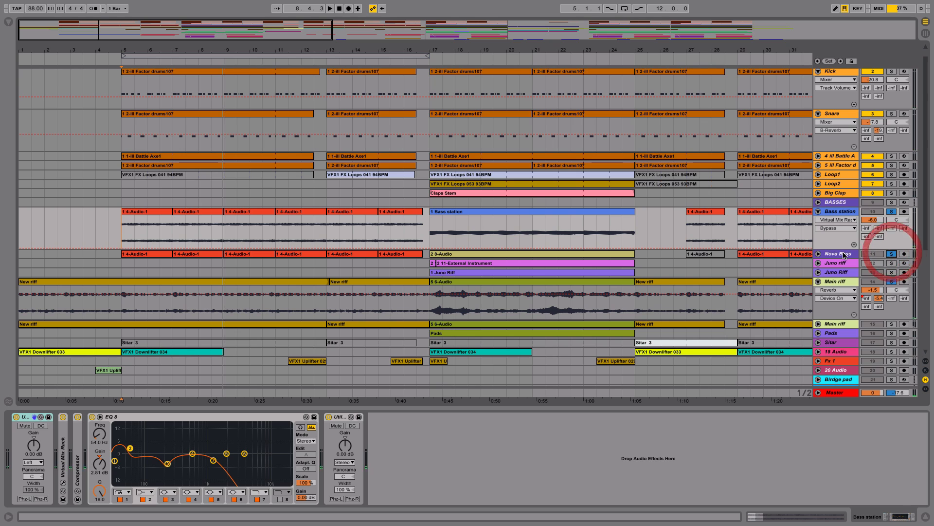
{"action": "left_click", "coordinate": [818, 254]}
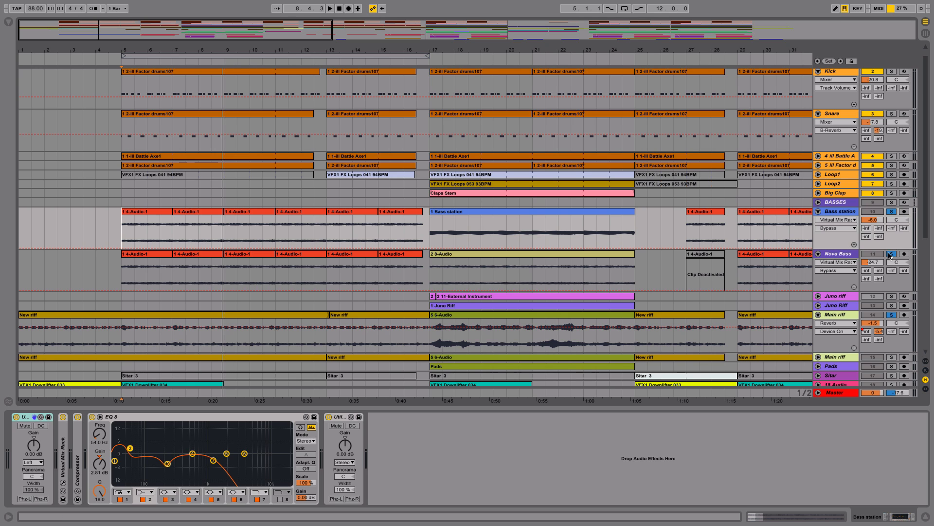
{"action": "left_click", "coordinate": [840, 254]}
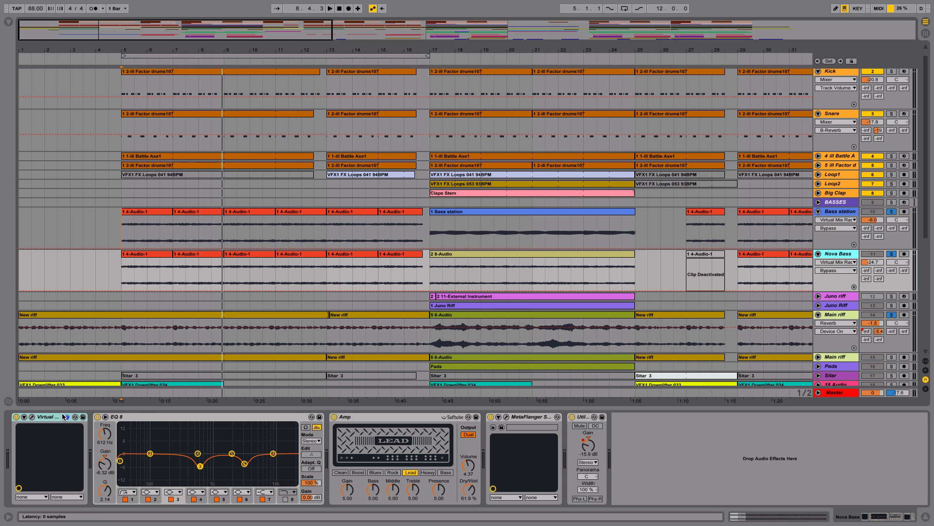
{"action": "left_click", "coordinate": [135, 279]}
{"action": "left_click", "coordinate": [505, 417]}
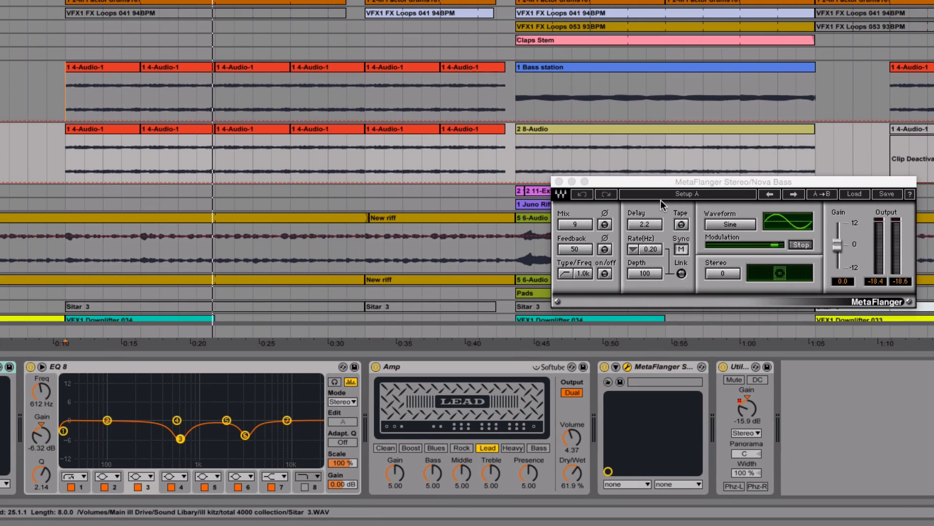
Step: Play the soloed tracks from bar 5, raise the Nova Bass volume to -11.7 dB and move the MetaFlanger window lower
{"action": "key", "text": "space"}
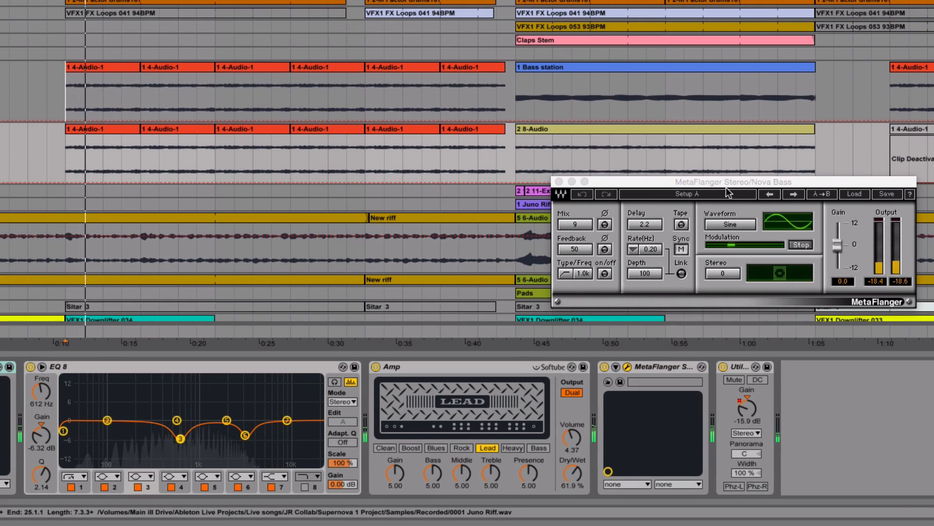
{"action": "key", "text": "Tab"}
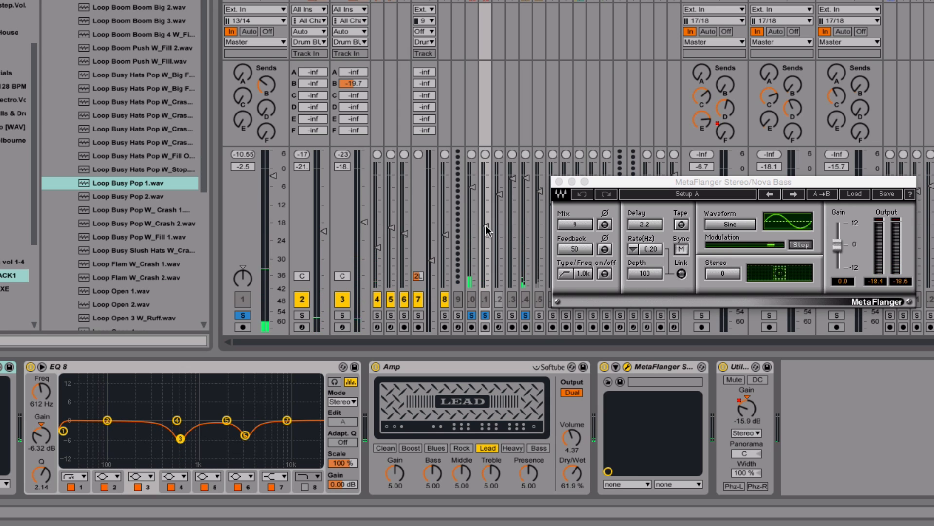
{"action": "left_click_drag", "start_coordinate": [487, 230], "coordinate": [487, 201]}
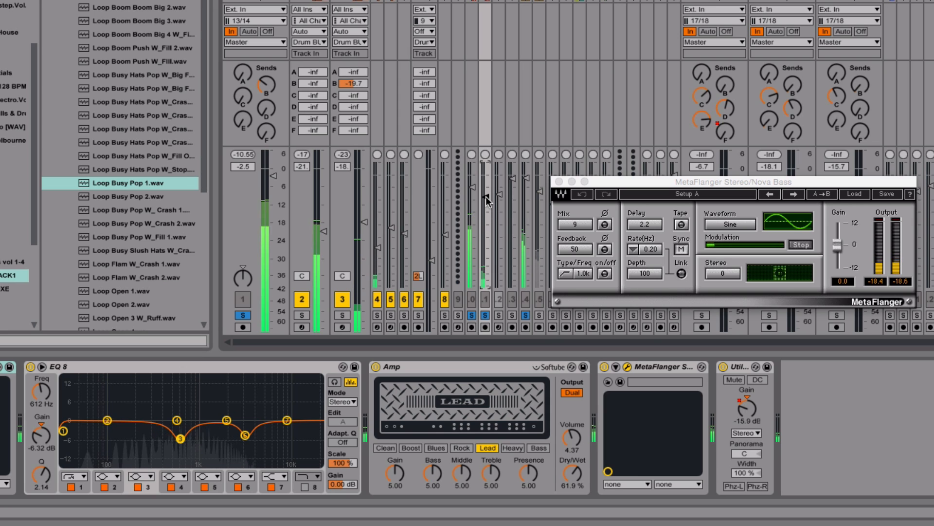
{"action": "key", "text": "Tab"}
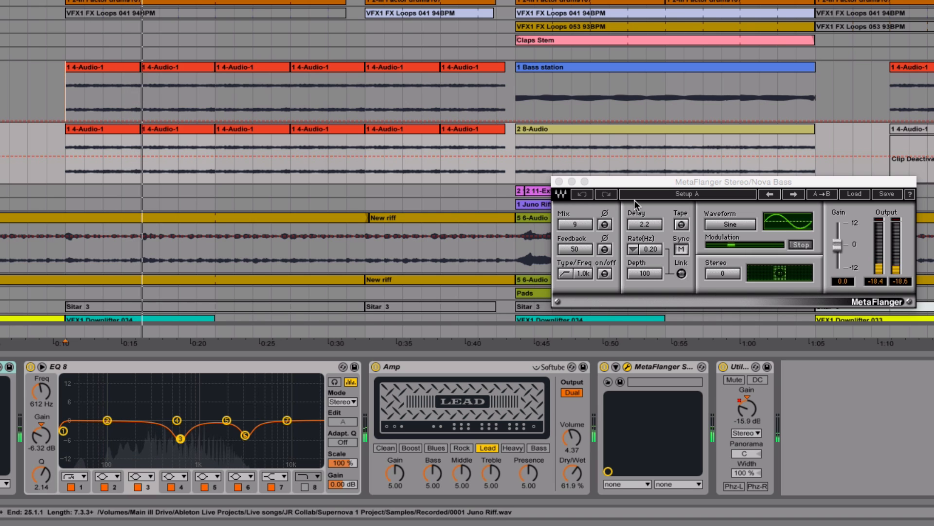
{"action": "left_click_drag", "start_coordinate": [634, 181], "coordinate": [641, 331]}
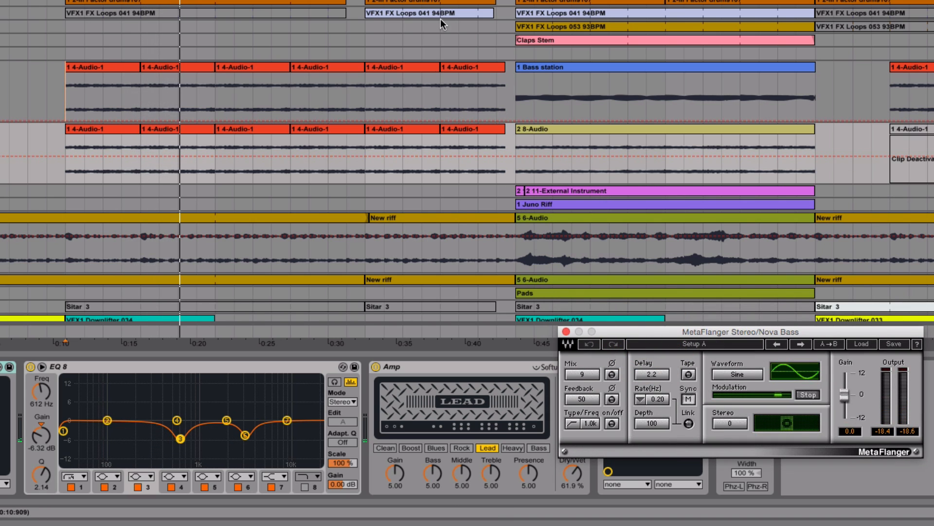
Step: Audition the VFX1 FX Loops 041 clip at bar 13 with the Loop1 track unfolded to show its waveform
{"action": "scroll", "coordinate": [440, 18], "scroll_direction": "up", "scroll_amount": 1}
{"action": "left_click", "coordinate": [582, 234]}
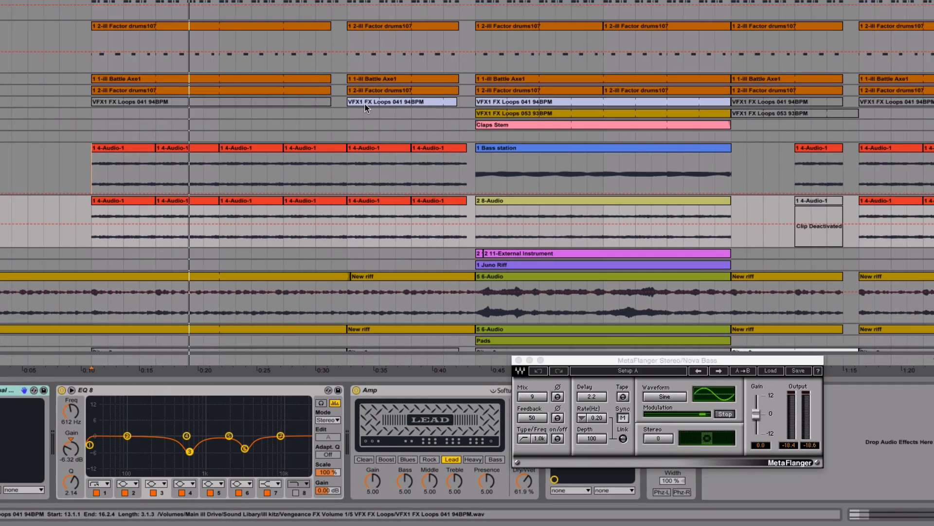
{"action": "left_click", "coordinate": [386, 31]}
{"action": "double_click", "coordinate": [344, 188]}
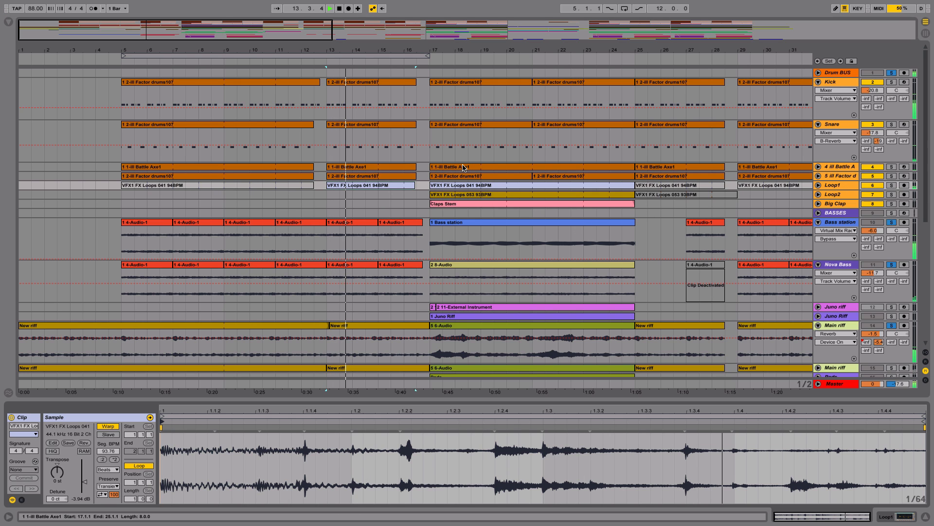
{"action": "left_click", "coordinate": [818, 184]}
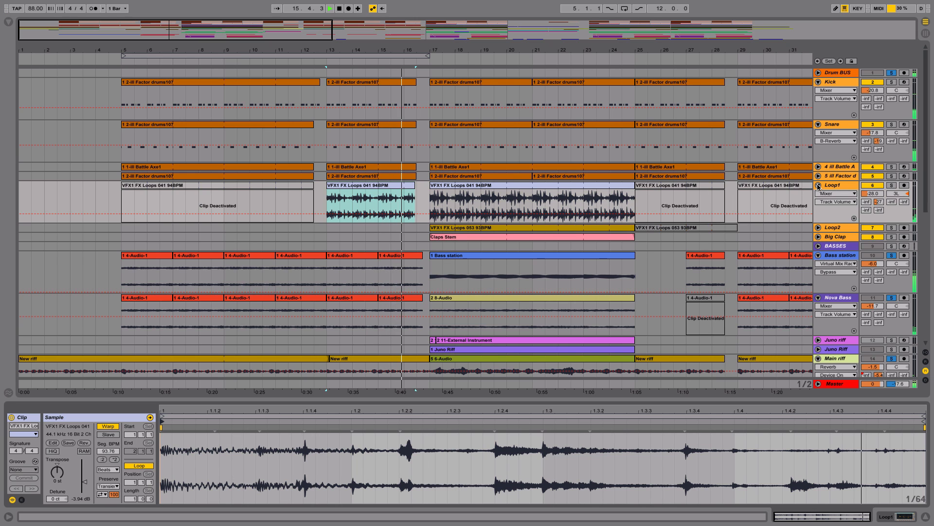
{"action": "key", "text": "space"}
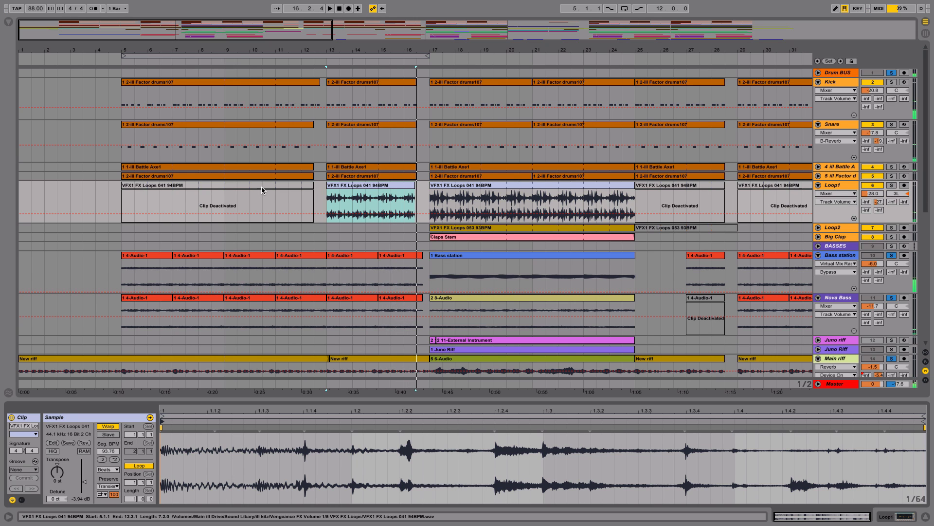
Step: Activate the VFX1 FX Loops 041 clip at bar 5 on Loop1 for comparison, and deactivate it again
{"action": "left_click", "coordinate": [262, 189]}
{"action": "key", "text": "0"}
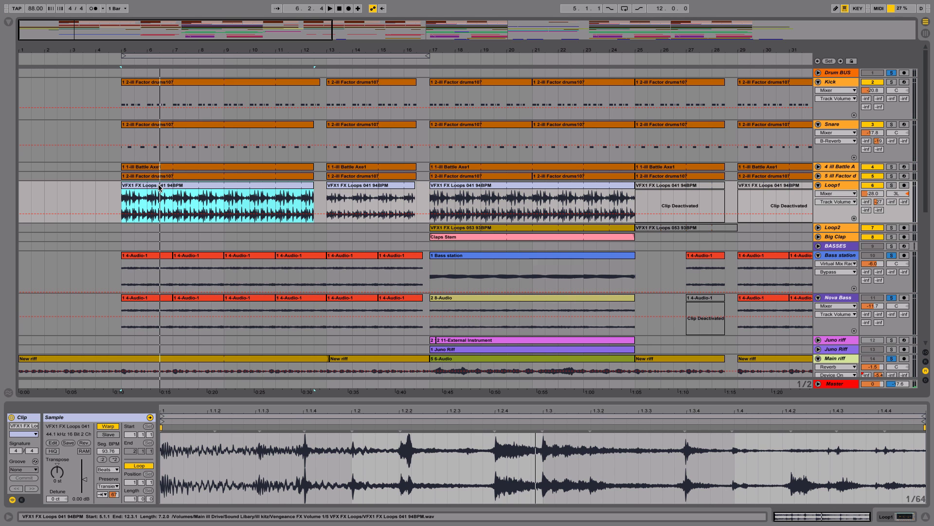
{"action": "left_click_drag", "start_coordinate": [204, 241], "coordinate": [219, 221]}
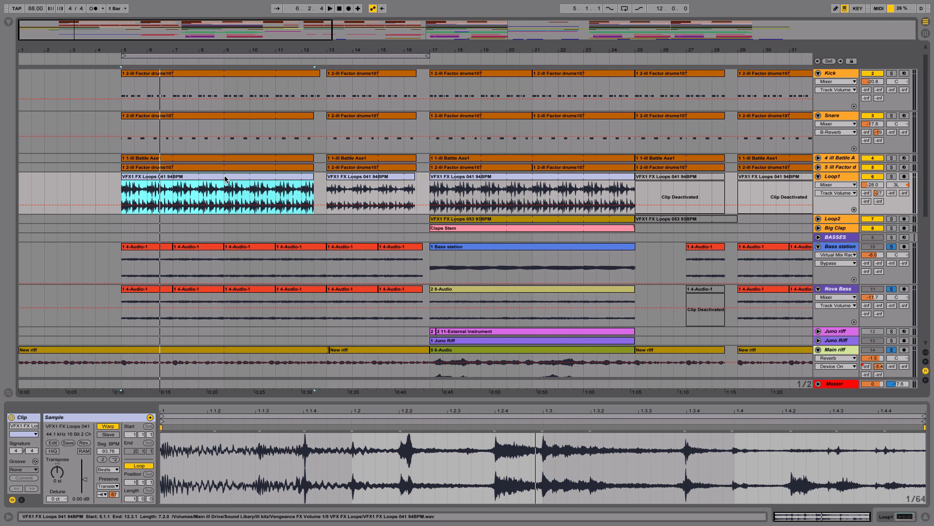
{"action": "key", "text": "0"}
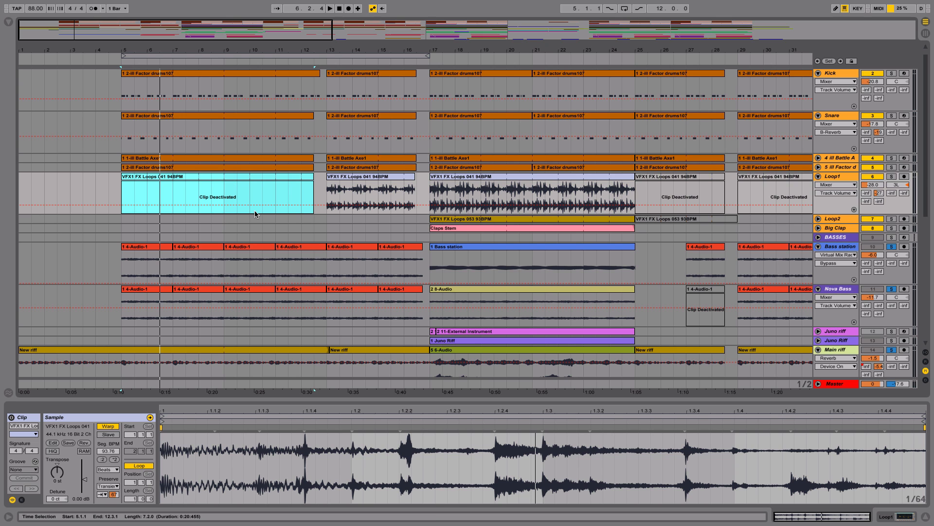
Step: Clear the solos on all tracks and play the full mix from bar 5
{"action": "left_click_drag", "start_coordinate": [263, 233], "coordinate": [285, 290]}
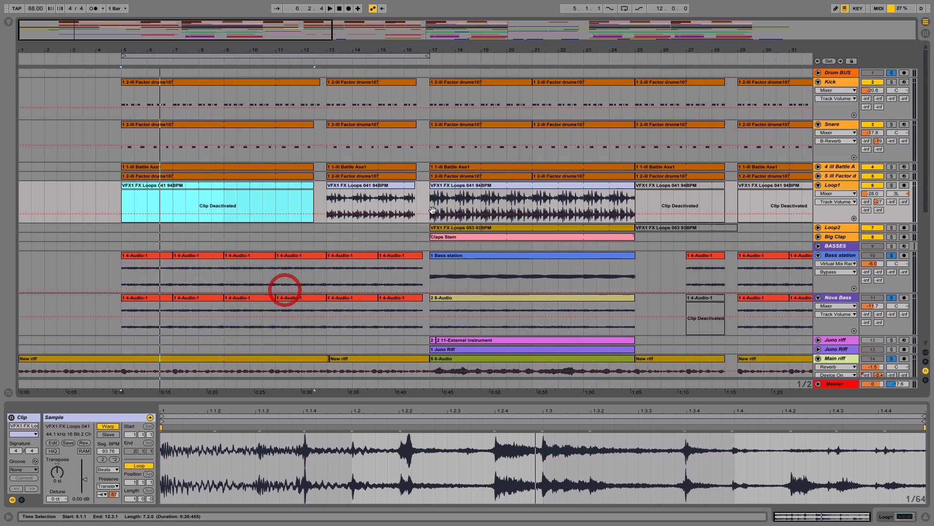
{"action": "left_click", "coordinate": [893, 73]}
{"action": "key", "text": "space"}
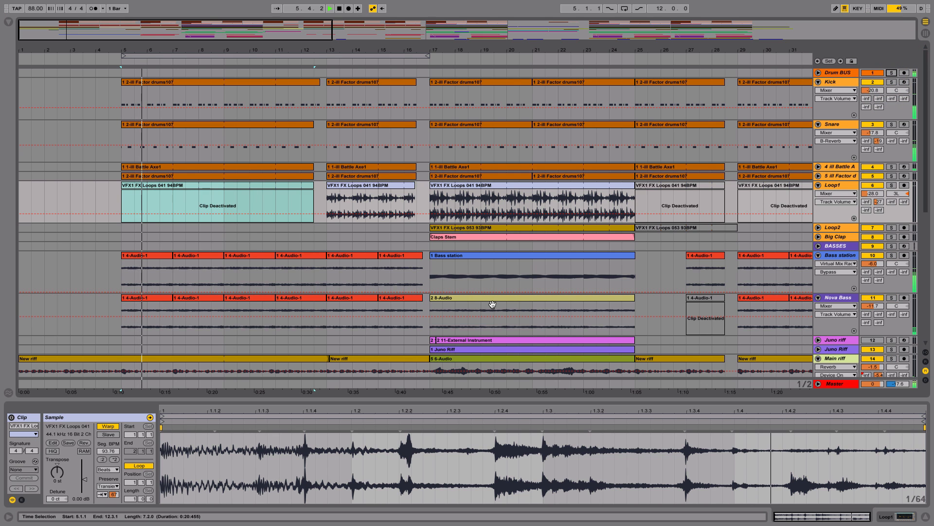
Step: Unfold the Lead track to view its vocal waveform during playback, and fold all tracks again
{"action": "scroll", "coordinate": [495, 186], "scroll_direction": "down", "scroll_amount": 5}
{"action": "scroll", "coordinate": [495, 146], "scroll_direction": "down", "scroll_amount": 3}
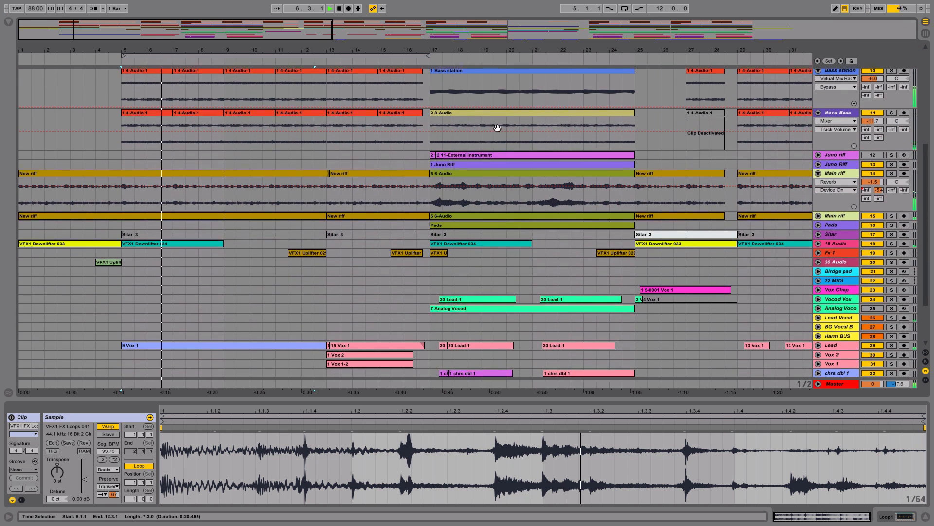
{"action": "scroll", "coordinate": [496, 130], "scroll_direction": "up", "scroll_amount": 4}
{"action": "left_click_drag", "start_coordinate": [500, 213], "coordinate": [513, 153]}
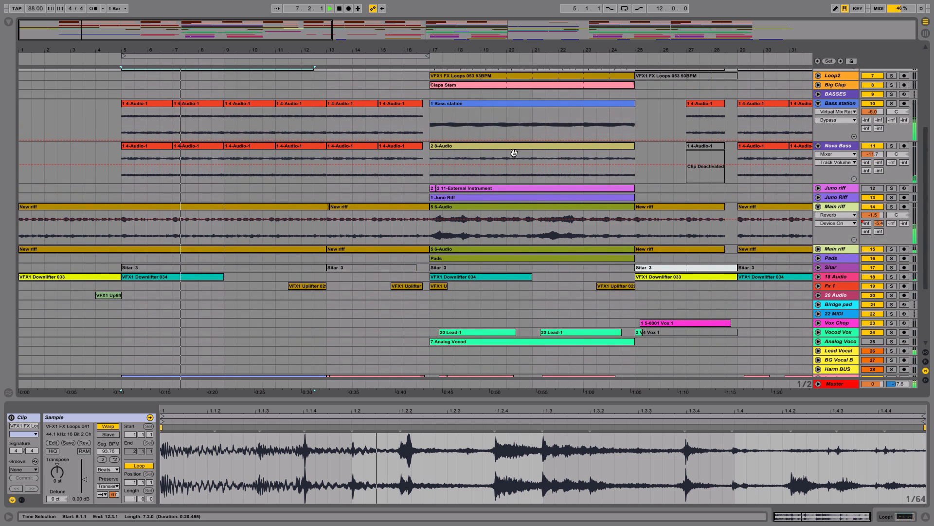
{"action": "left_click_drag", "start_coordinate": [754, 339], "coordinate": [748, 211]}
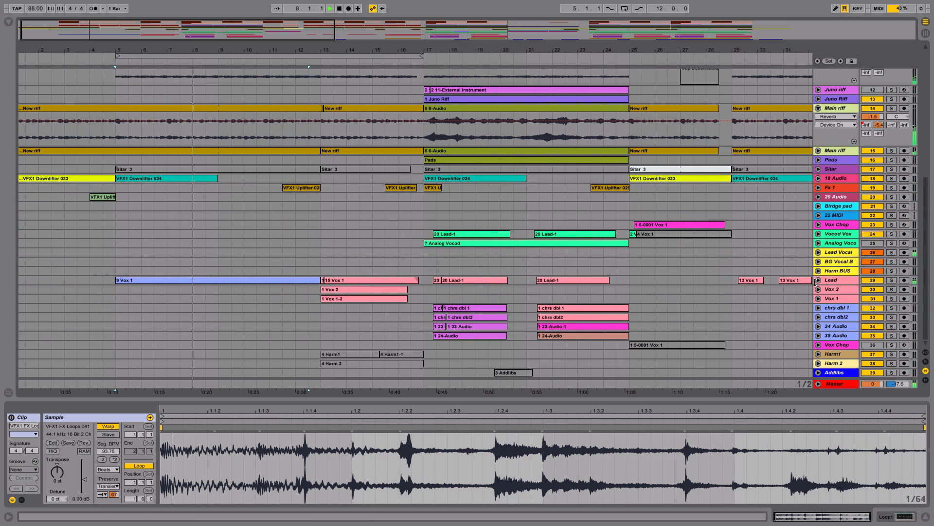
{"action": "left_click", "coordinate": [817, 280]}
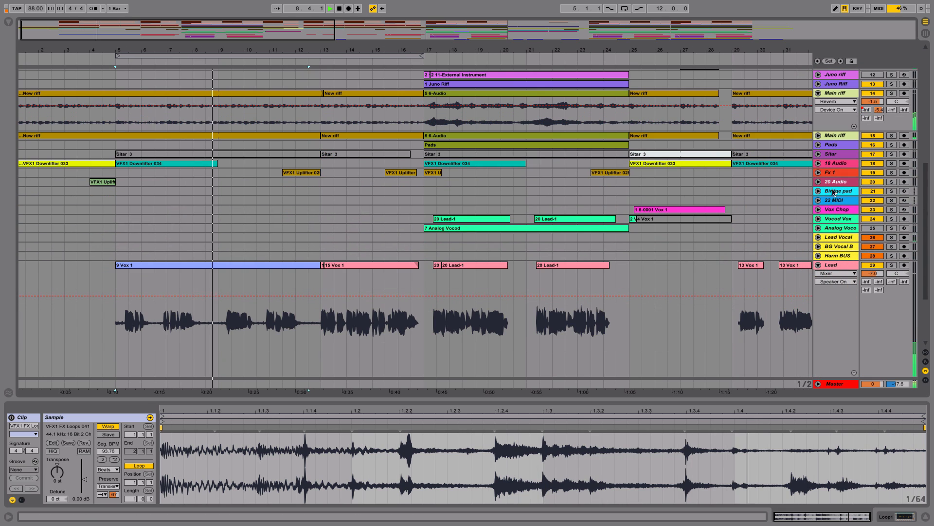
{"action": "left_click", "coordinate": [818, 93], "text": "alt"}
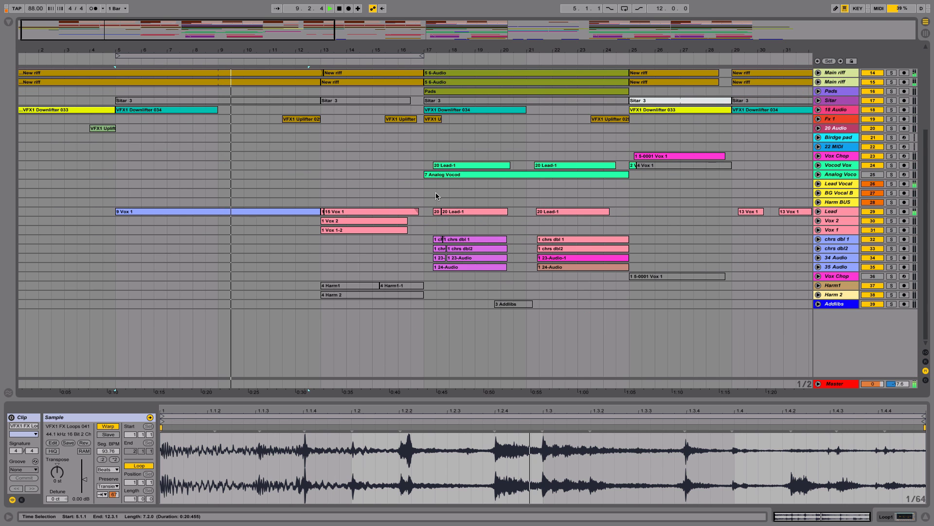
{"action": "left_click_drag", "start_coordinate": [436, 192], "coordinate": [492, 325]}
{"action": "left_click", "coordinate": [491, 325]}
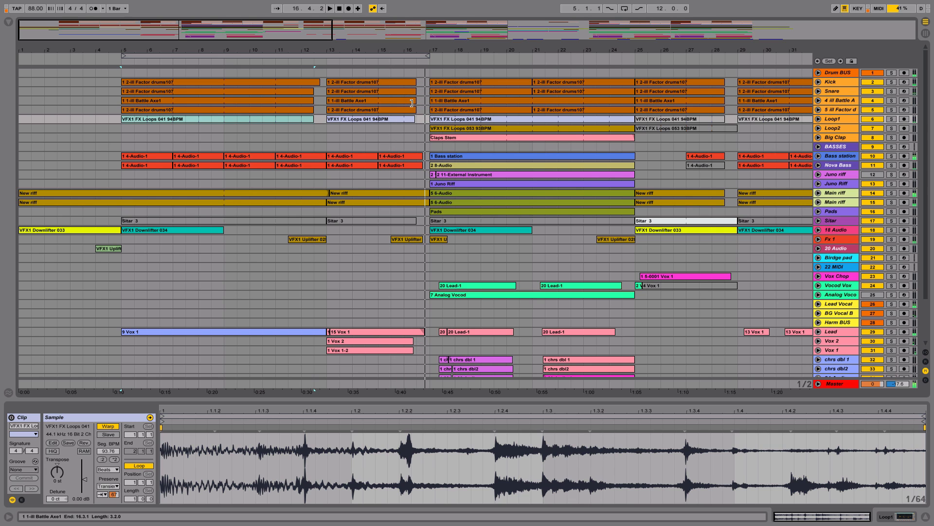
Step: Solo and unfold the first Main riff track, and play its New riff clip from bar 9
{"action": "left_click", "coordinate": [364, 118]}
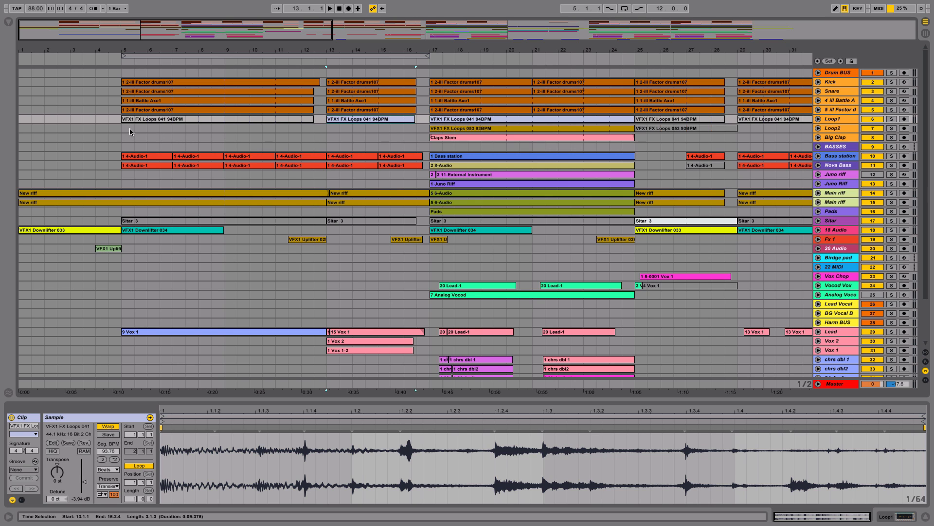
{"action": "left_click_drag", "start_coordinate": [130, 131], "coordinate": [635, 147]}
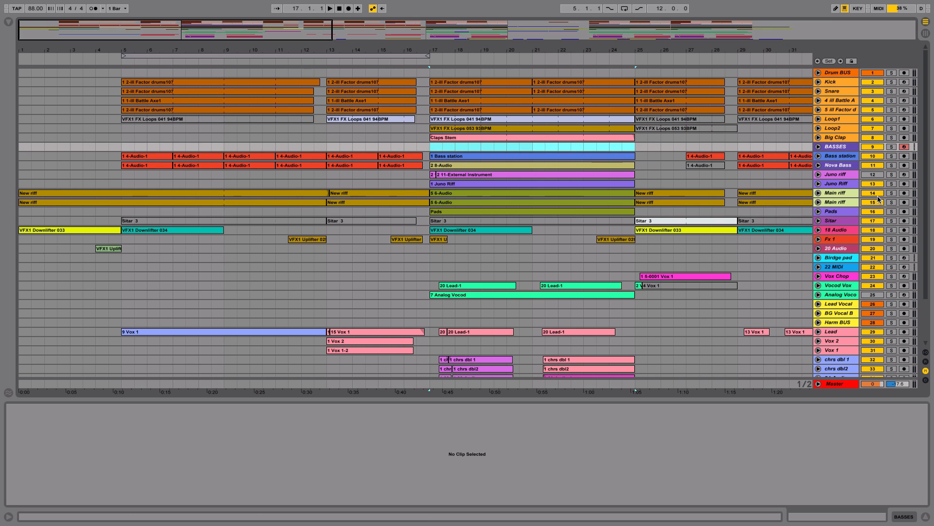
{"action": "left_click", "coordinate": [891, 193]}
{"action": "left_click", "coordinate": [819, 193]}
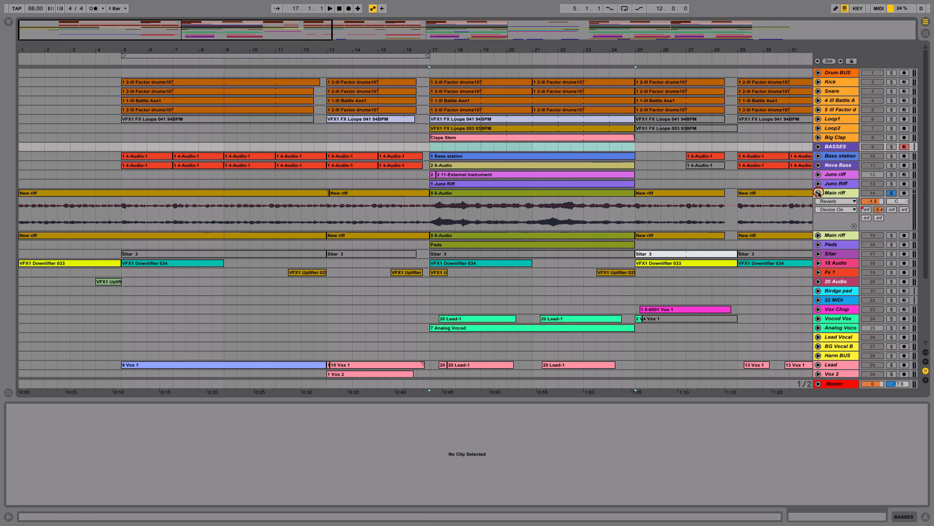
{"action": "left_click", "coordinate": [235, 204]}
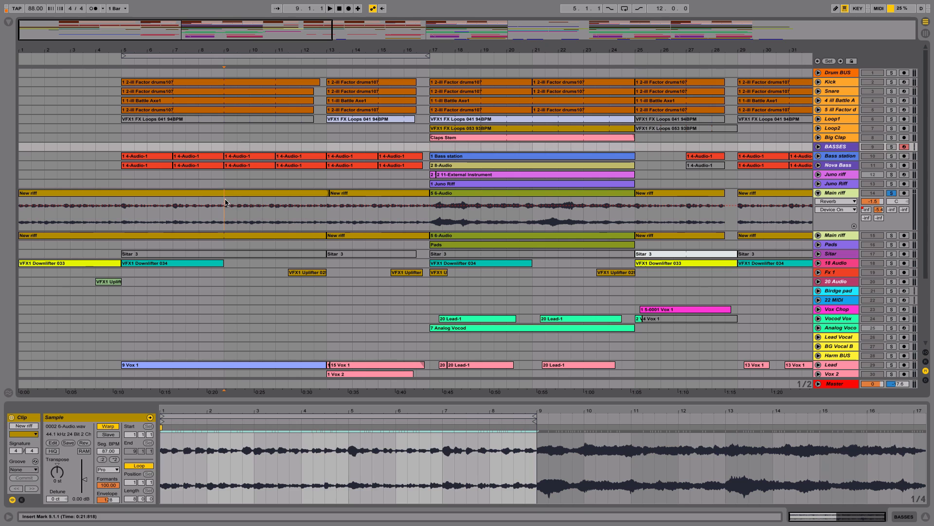
{"action": "key", "text": "space"}
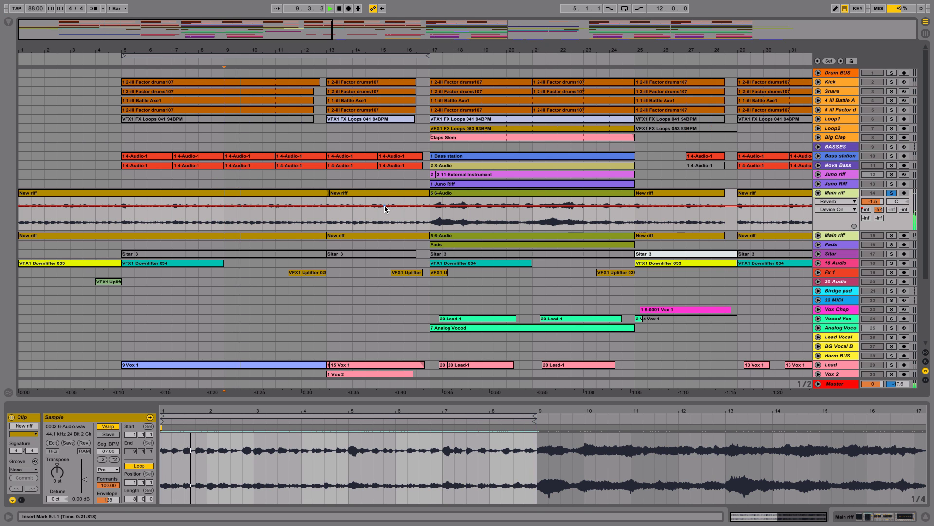
Step: Play the soloed Main riff from bar 17 and show the sample of its 6-Audio clip
{"action": "left_click", "coordinate": [433, 225]}
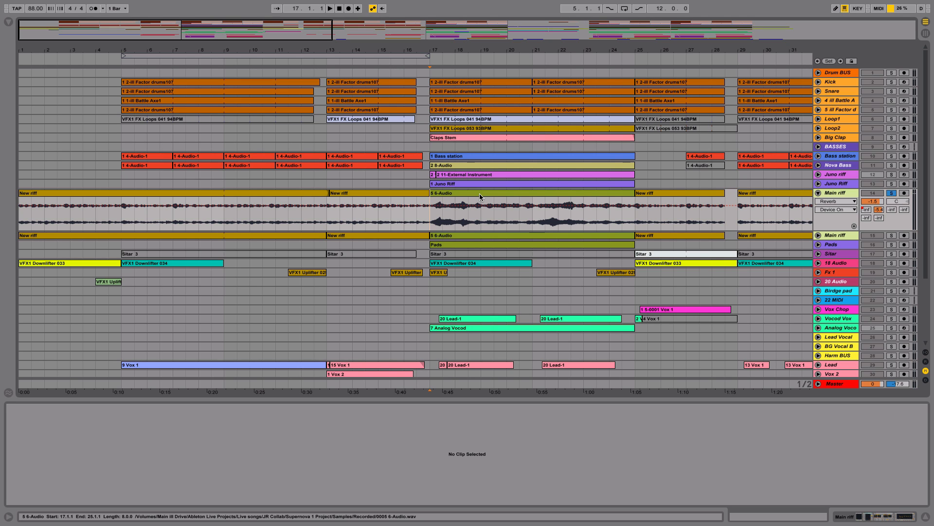
{"action": "key", "text": "space"}
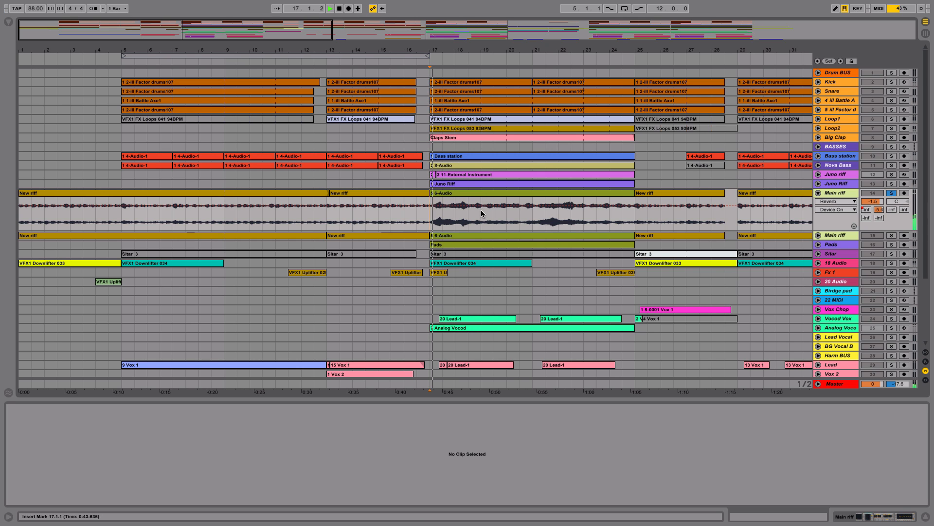
{"action": "left_click", "coordinate": [500, 193]}
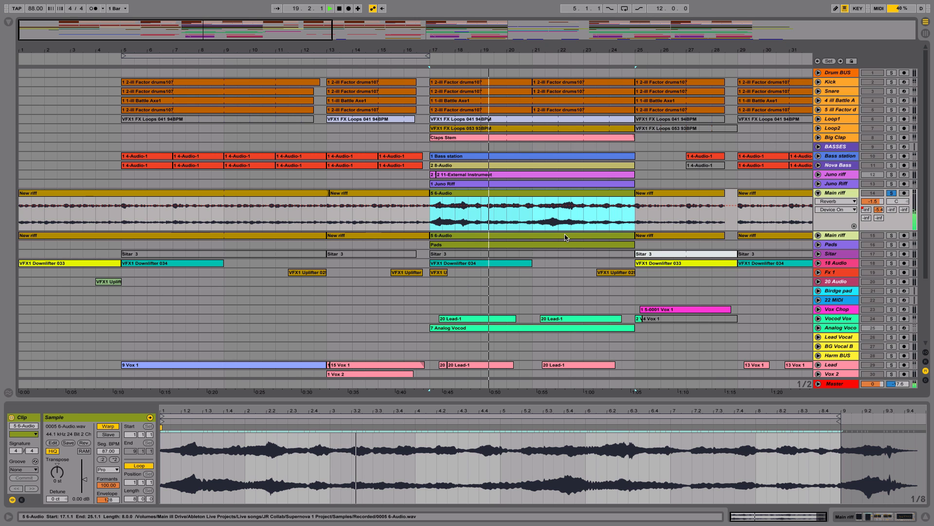
{"action": "scroll", "coordinate": [536, 217], "scroll_direction": "right", "scroll_amount": 3}
{"action": "left_click_drag", "start_coordinate": [535, 216], "coordinate": [534, 238]}
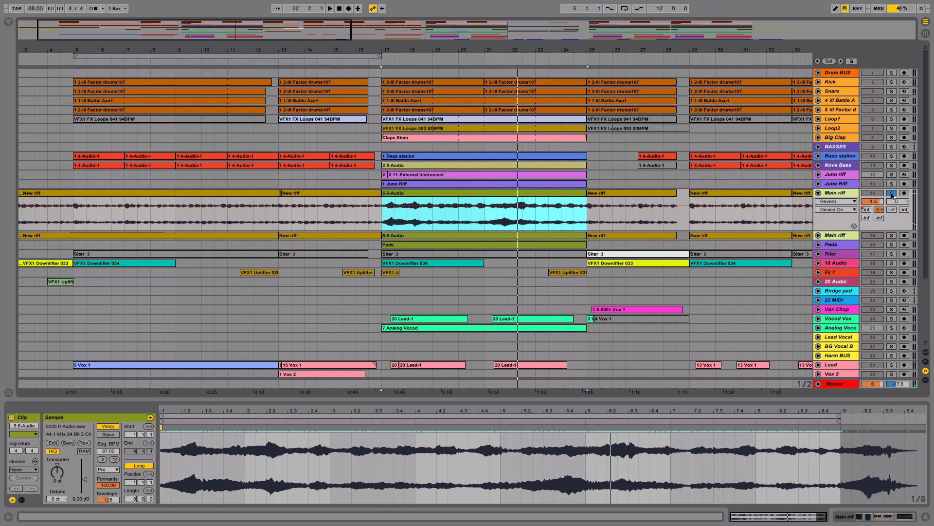
Step: Solo the Drum BUS in place of the Main riff track
{"action": "left_click", "coordinate": [892, 194]}
{"action": "left_click", "coordinate": [893, 193]}
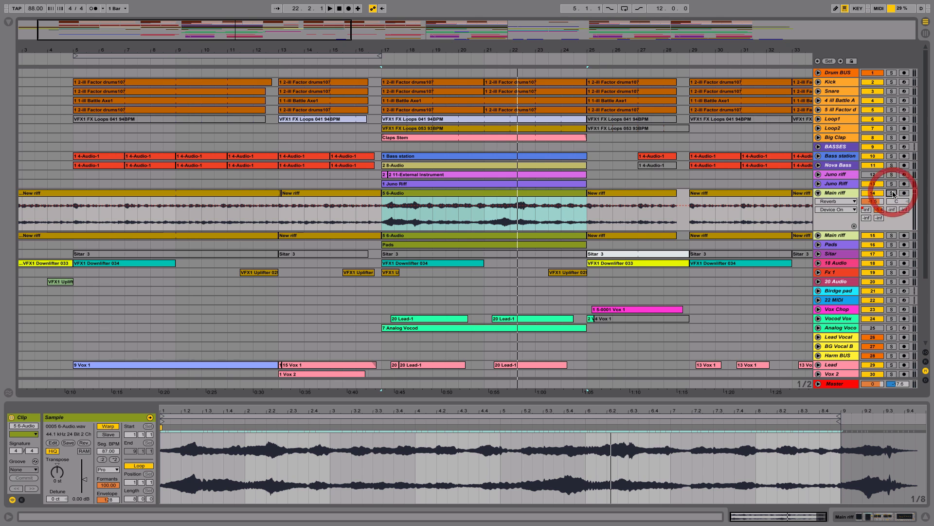
{"action": "left_click", "coordinate": [892, 73]}
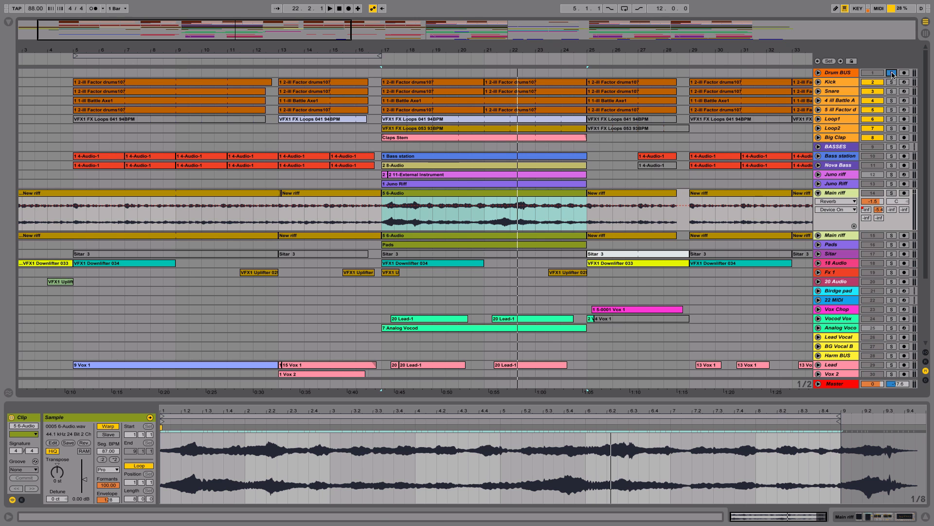
Step: Show the bar 17 clip samples of Loop1 and Loop2, and play the unfolded Loop2 track soloed in place of the Drum BUS
{"action": "left_click", "coordinate": [521, 120]}
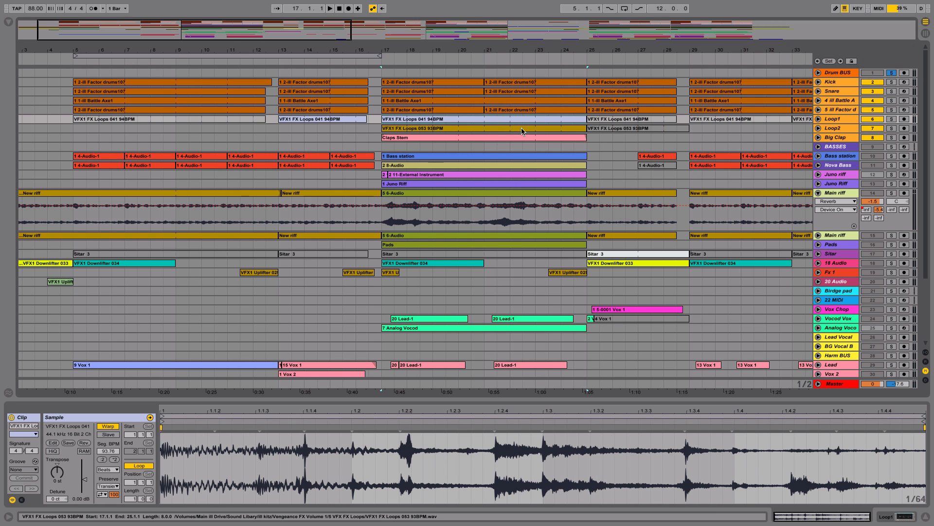
{"action": "left_click", "coordinate": [523, 128]}
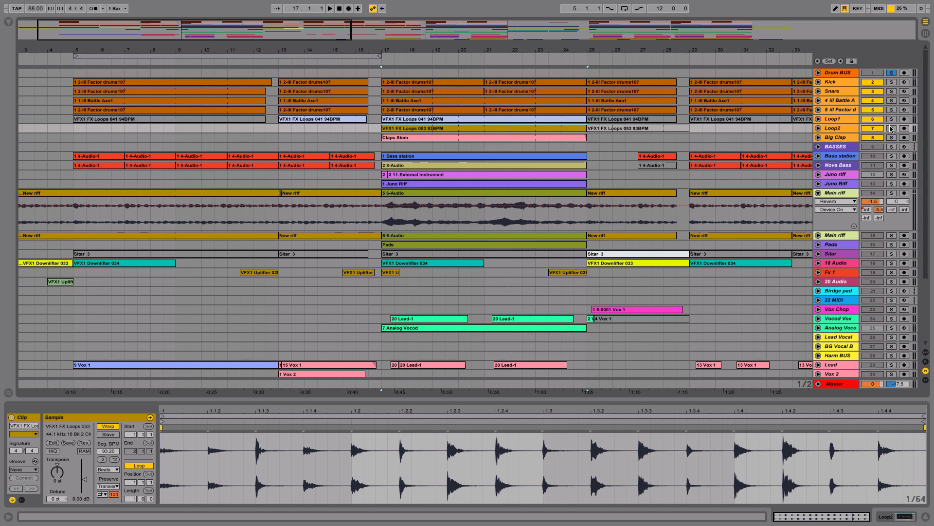
{"action": "key", "text": "space"}
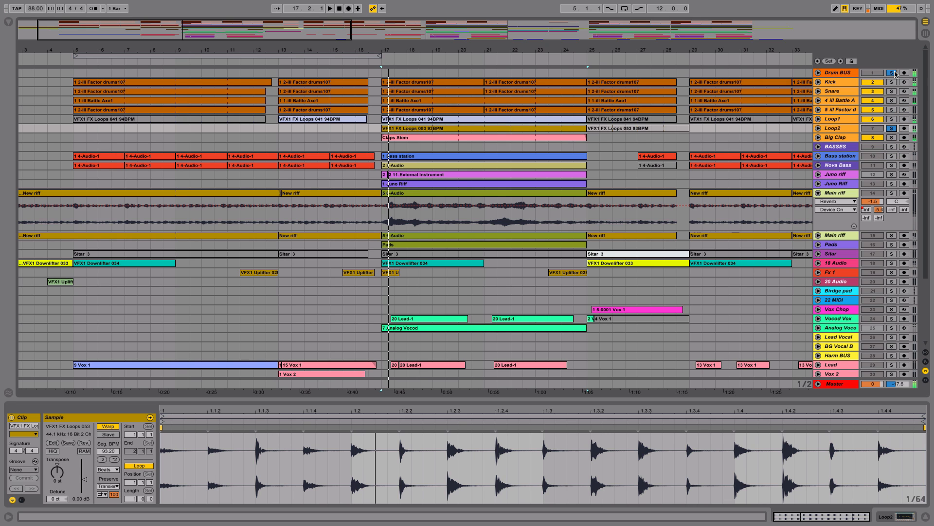
{"action": "left_click", "coordinate": [894, 72]}
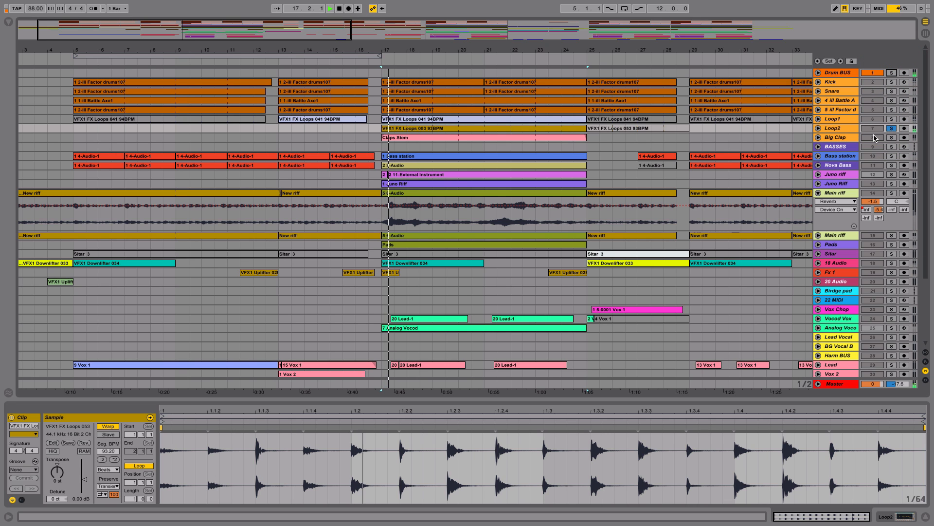
{"action": "left_click", "coordinate": [822, 129]}
{"action": "left_click", "coordinate": [819, 129]}
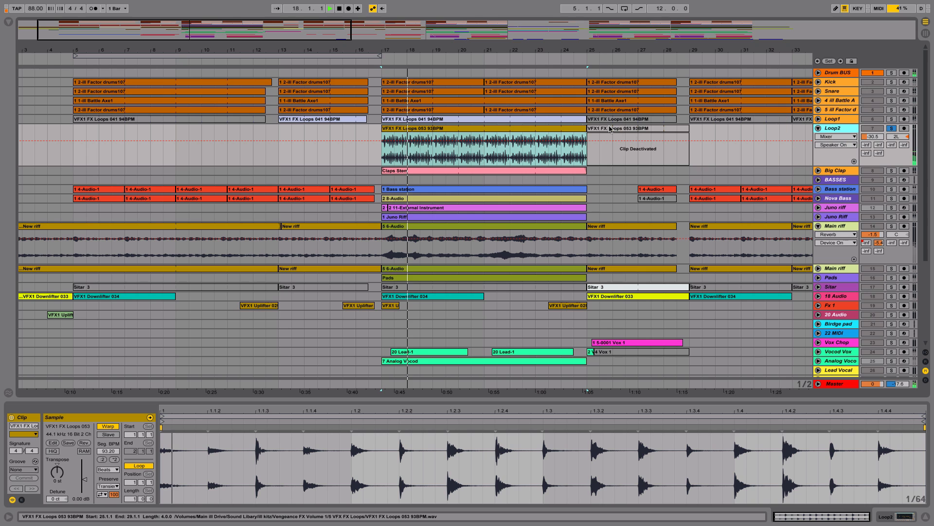
{"action": "left_click", "coordinate": [550, 131]}
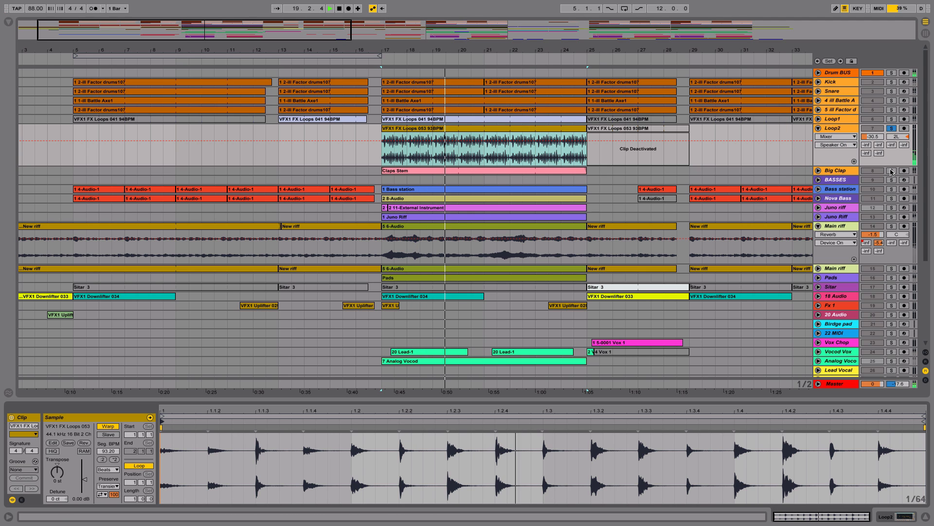
Step: Solo Big Clap along with Loop2, play from bar 17, and show Big Clap's EQ Eight device
{"action": "key", "text": "space"}
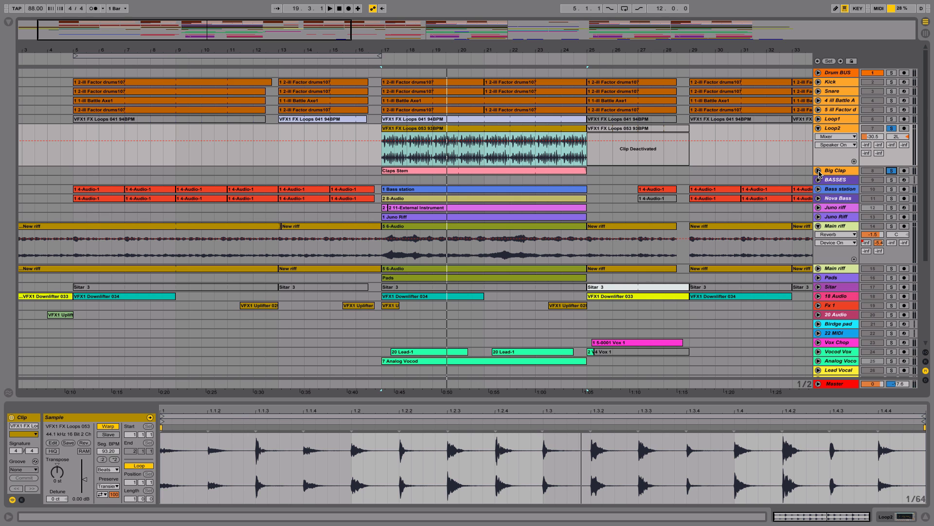
{"action": "key", "text": "space"}
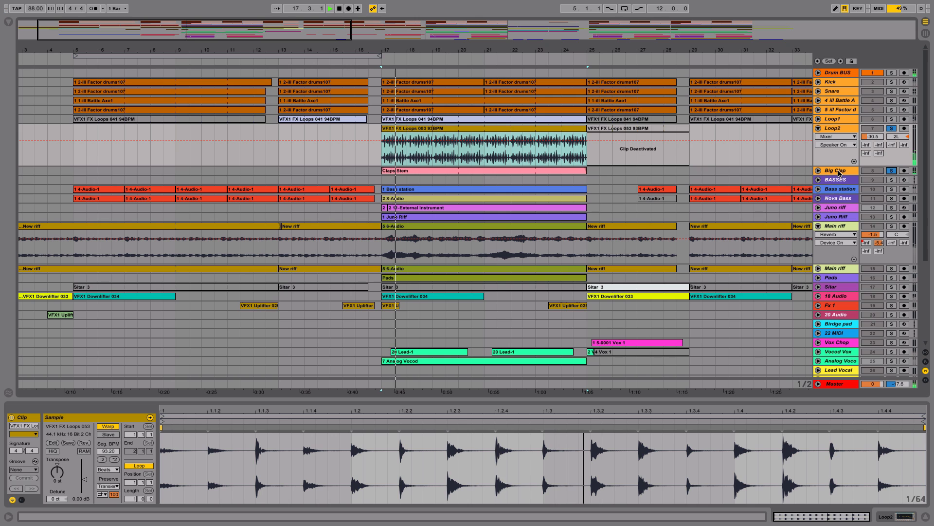
{"action": "left_click", "coordinate": [838, 173]}
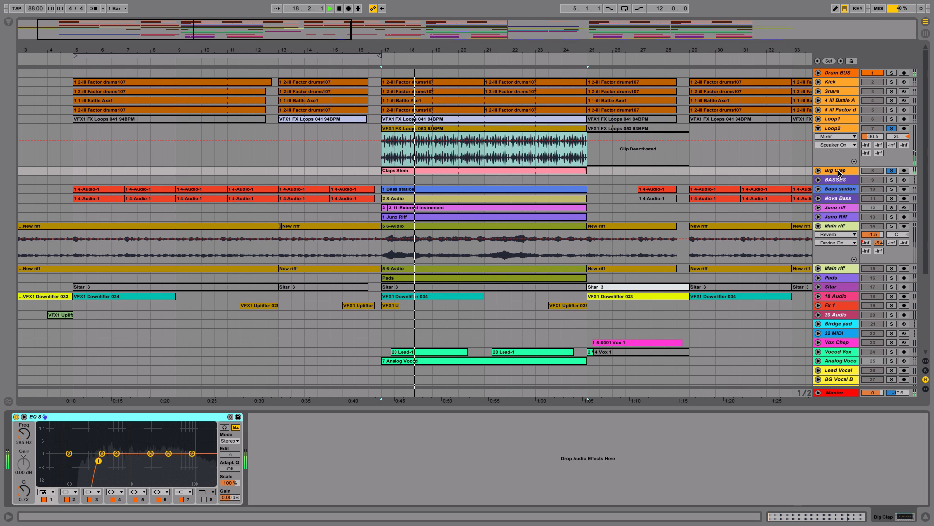
{"action": "key", "text": "space"}
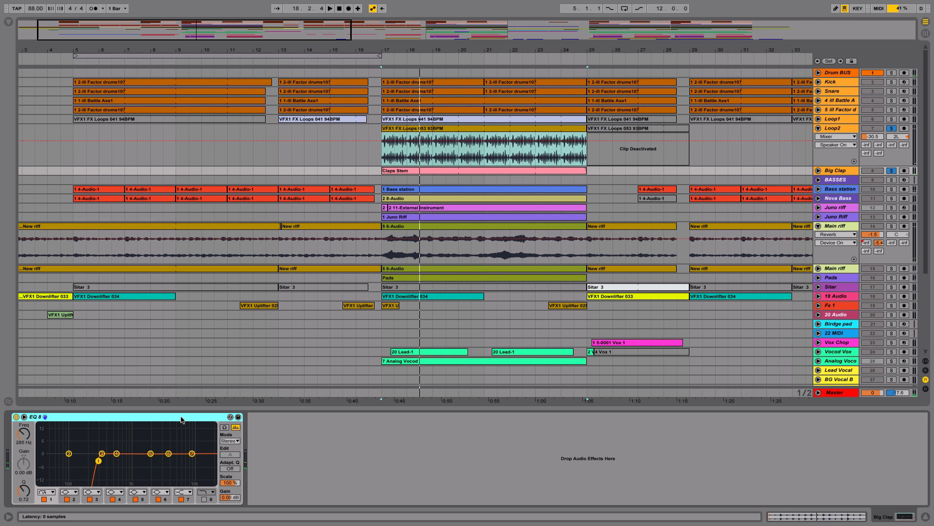
Step: Replace the Loop2 and Big Clap solos with the Drum BUS solo and play the full drums from bar 17
{"action": "left_click", "coordinate": [893, 129]}
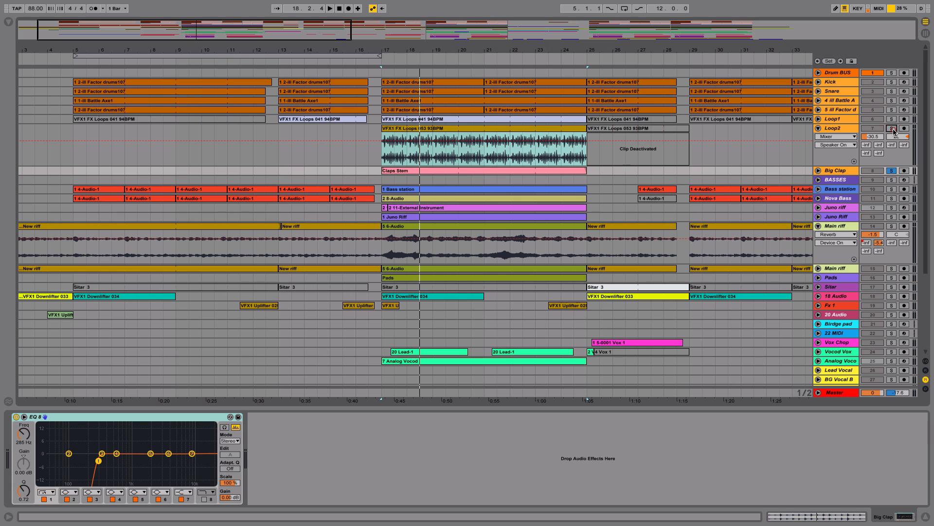
{"action": "left_click", "coordinate": [892, 73]}
{"action": "key", "text": "space"}
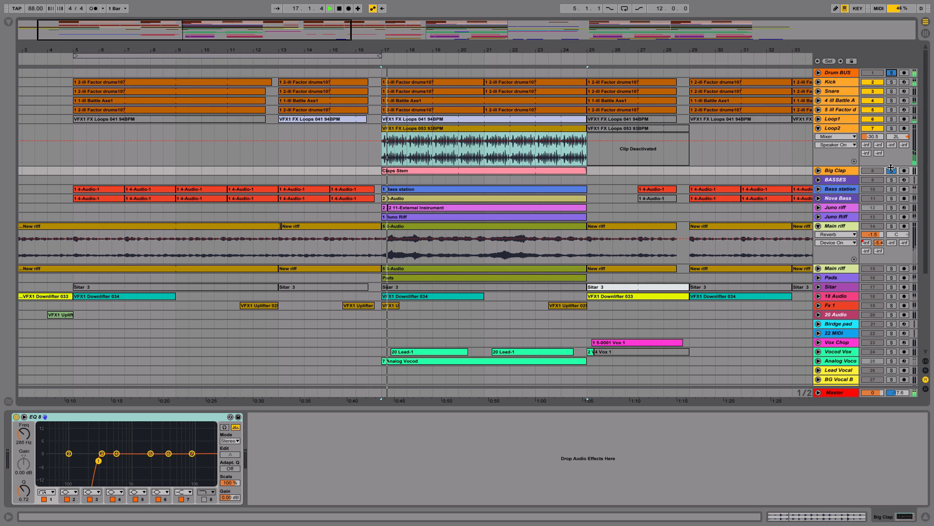
{"action": "left_click", "coordinate": [892, 170]}
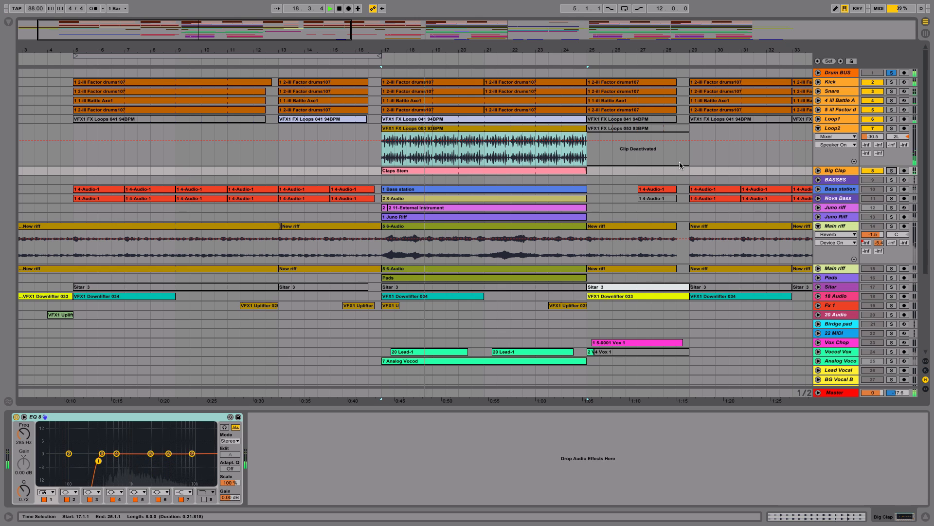
{"action": "key", "text": "space"}
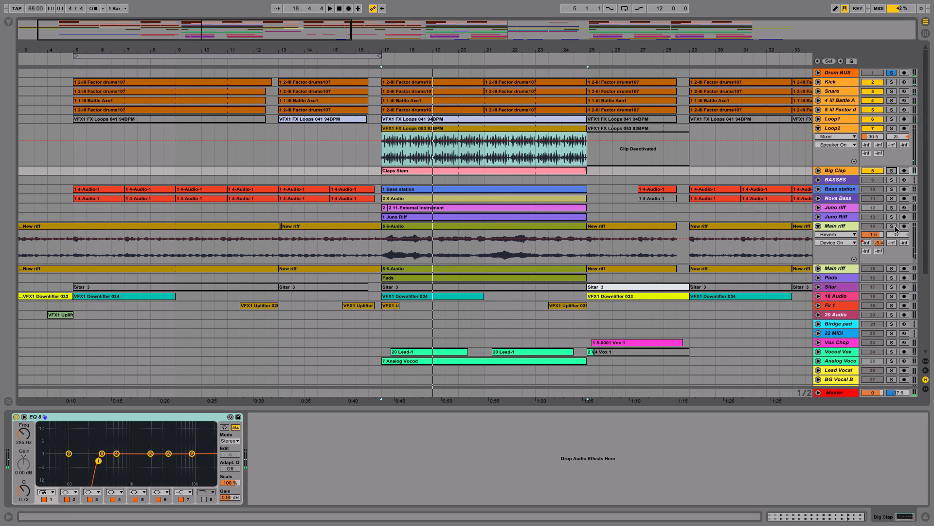
Step: Solo the first Main riff track too, and unfold Bass station with its 4-Audio clips from bar 5 to 16 selected
{"action": "left_click", "coordinate": [894, 226]}
{"action": "left_click", "coordinate": [819, 190]}
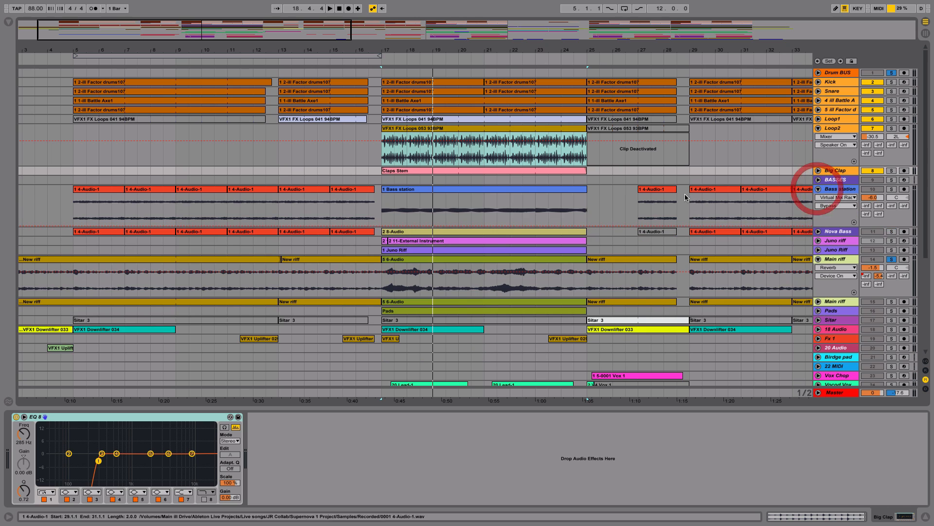
{"action": "left_click", "coordinate": [360, 190]}
{"action": "left_click_drag", "start_coordinate": [74, 203], "coordinate": [354, 212]}
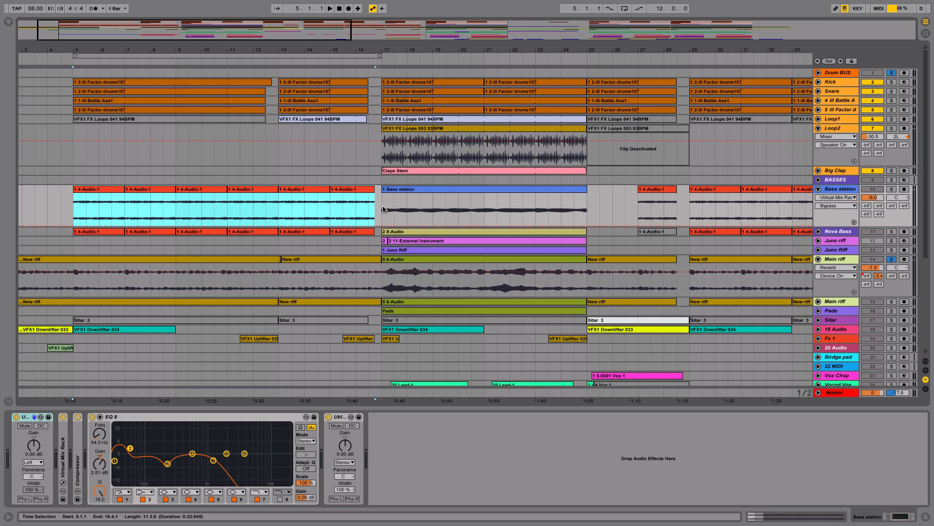
Step: Select the Bass station clip spanning bars 17 to 25 to compare it with the earlier 4-Audio clips
{"action": "left_click", "coordinate": [381, 202]}
{"action": "left_click", "coordinate": [431, 188]}
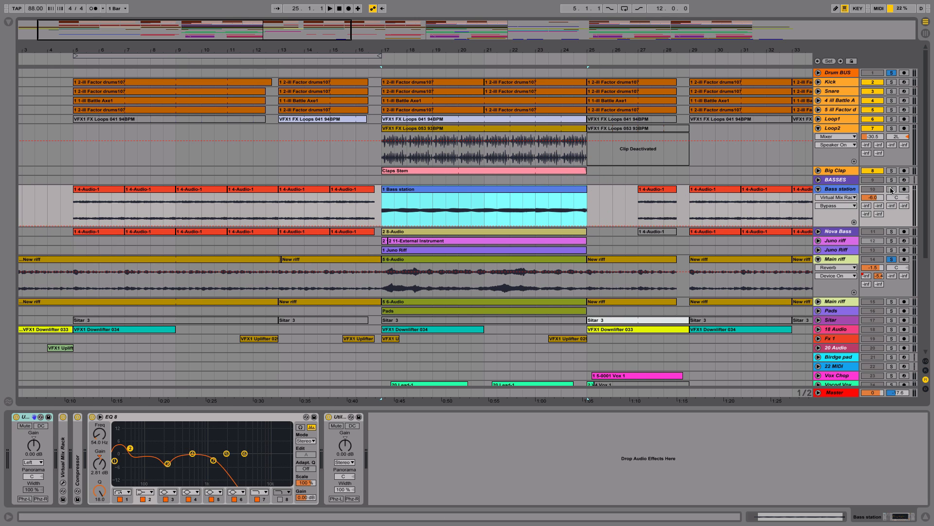
{"action": "left_click", "coordinate": [324, 203]}
{"action": "left_click", "coordinate": [454, 189]}
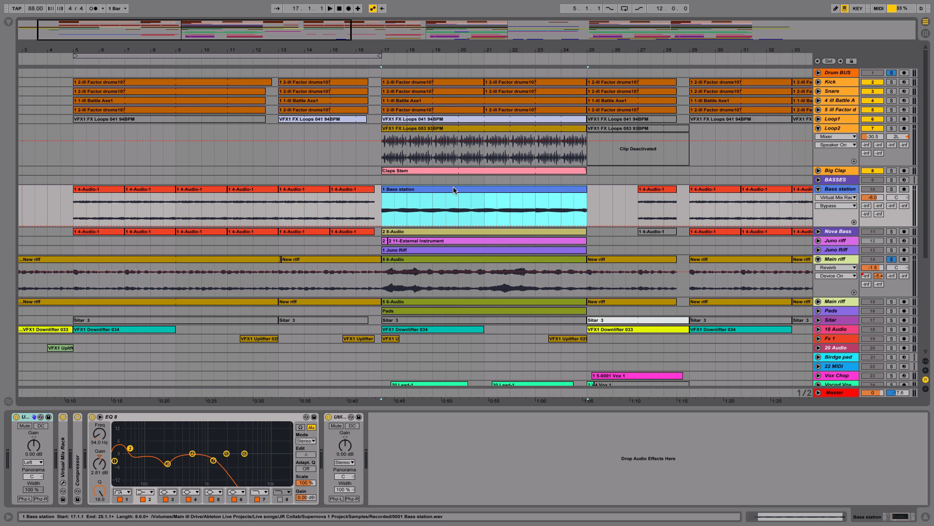
Step: Show the channel choices of Bass station's first Utility device and keep Left selected
{"action": "left_click", "coordinate": [27, 417]}
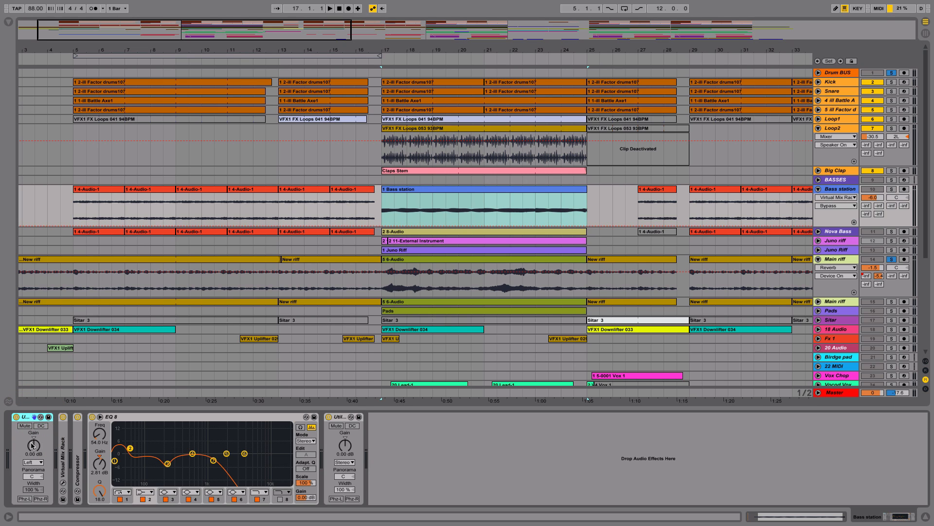
{"action": "left_click", "coordinate": [37, 462]}
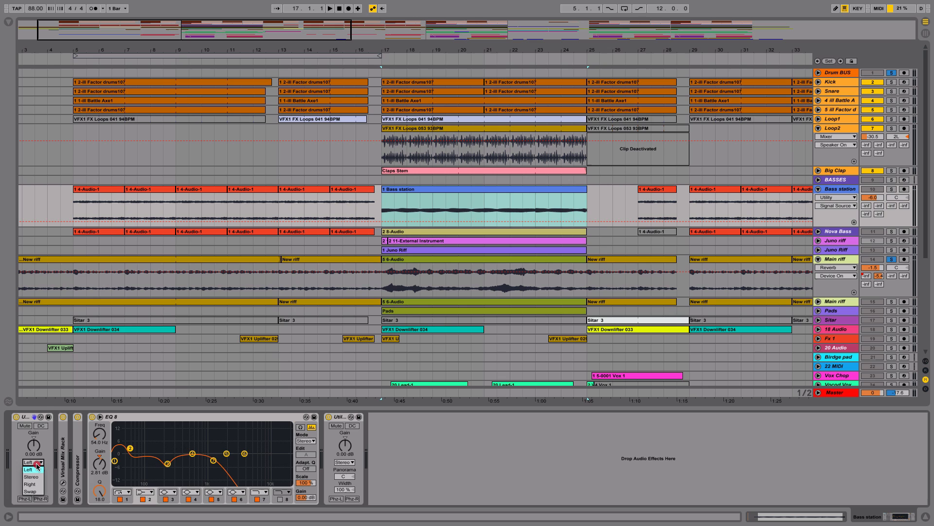
{"action": "left_click", "coordinate": [39, 470]}
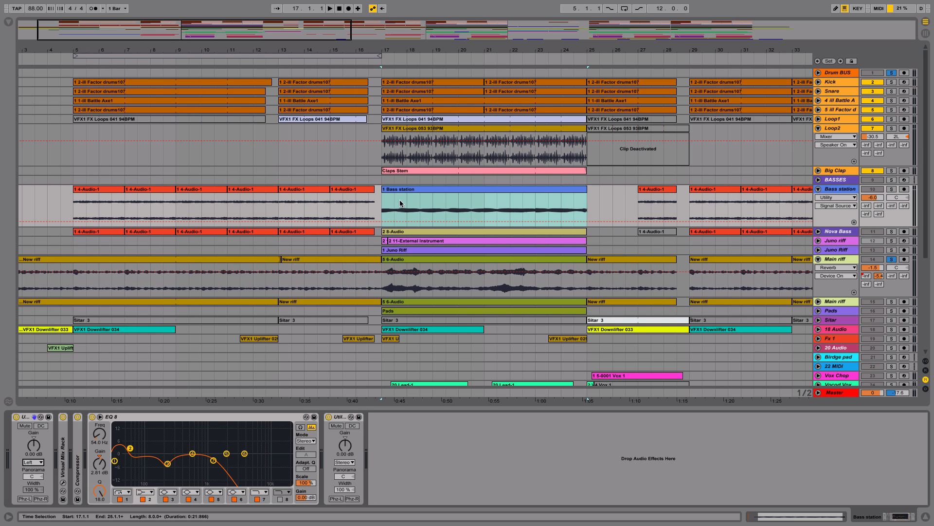
Step: Audition Bass station from bar 17, both with the soloed drums and Main riff and soloed alone
{"action": "left_click", "coordinate": [892, 189]}
{"action": "key", "text": "space"}
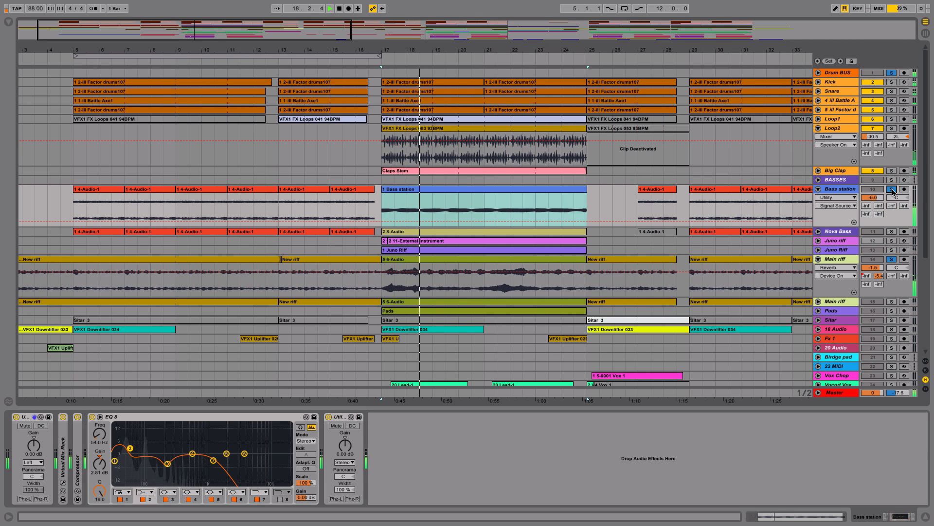
{"action": "left_click", "coordinate": [892, 190]}
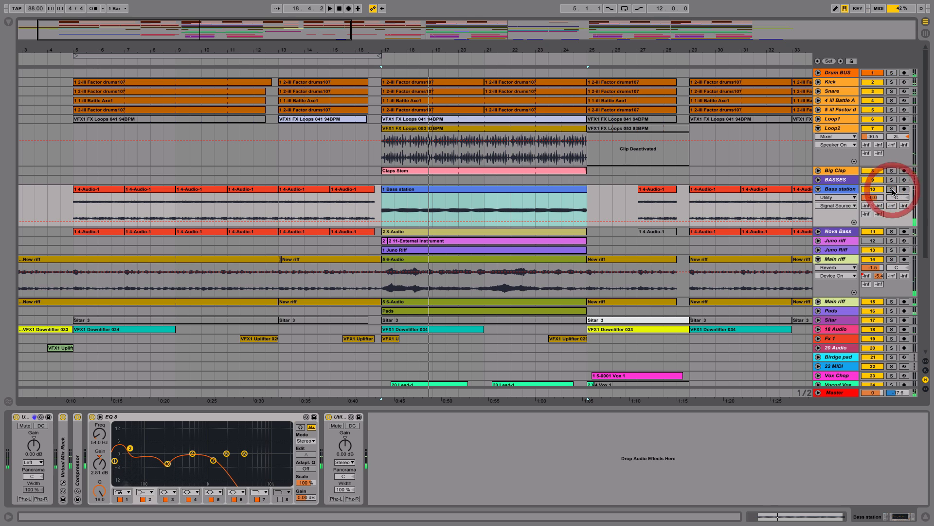
{"action": "left_click", "coordinate": [892, 189]}
{"action": "key", "text": "space"}
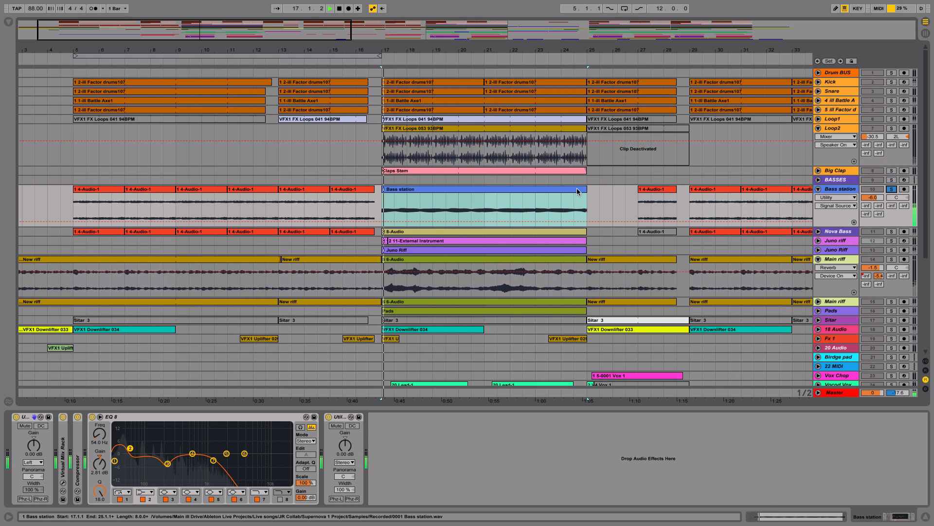
Step: Expand Bass station's sidechain Compressor and compare the sound with its EQ Eight switched off and on
{"action": "double_click", "coordinate": [78, 446]}
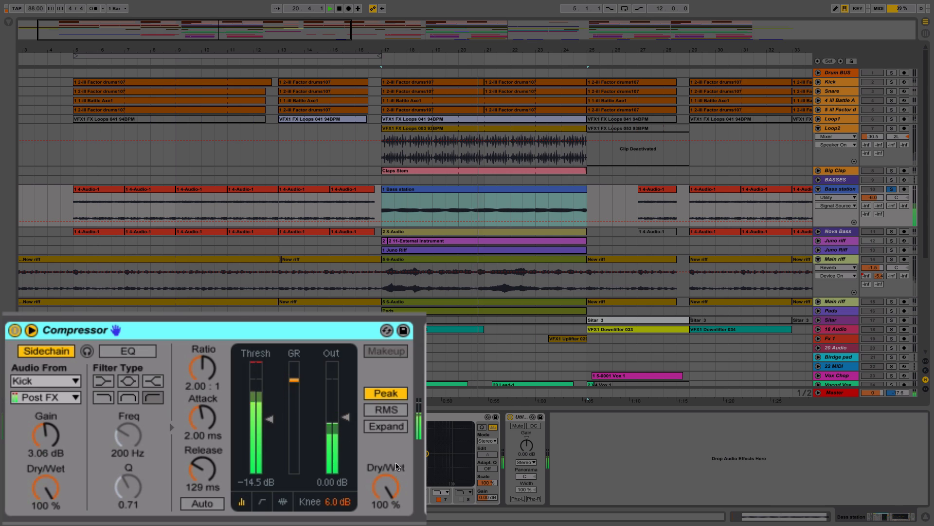
{"action": "left_click", "coordinate": [274, 417]}
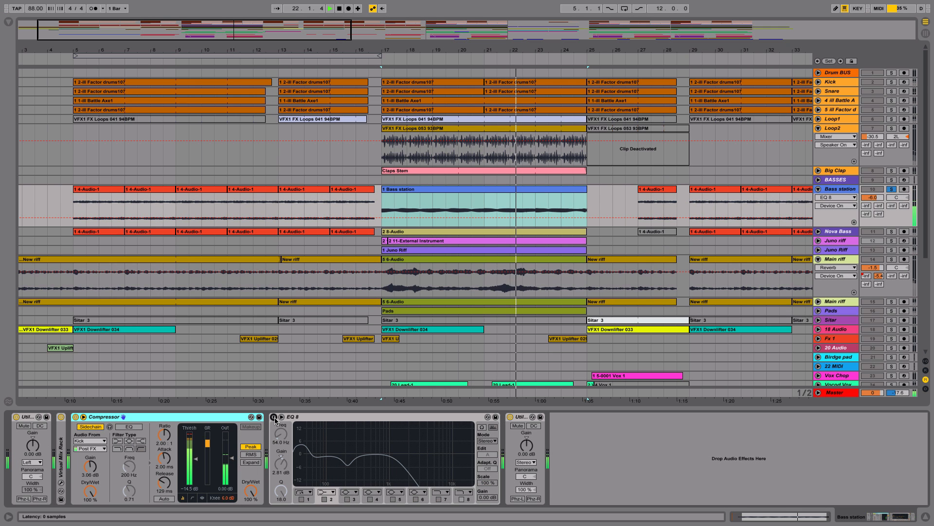
{"action": "left_click", "coordinate": [274, 417]}
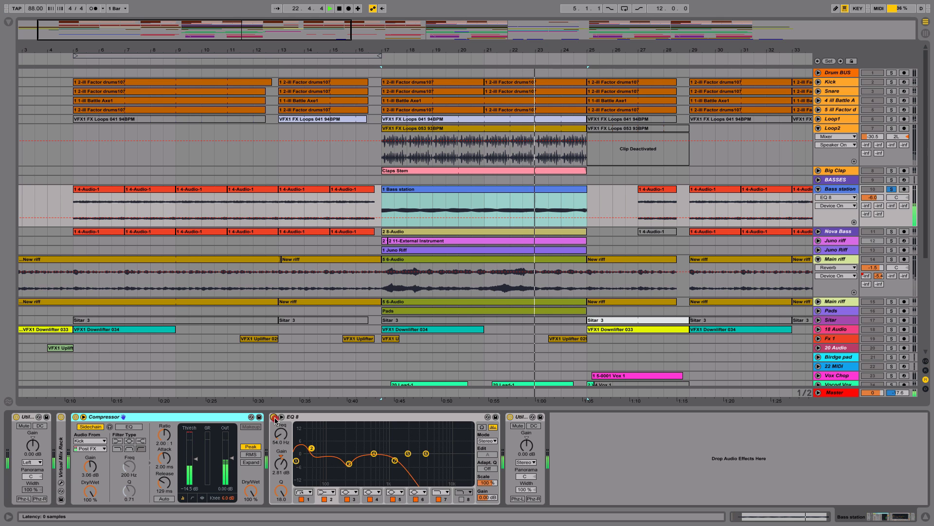
Step: Solo Nova Bass together with Bass station, play both from bar 17, and unfold the Nova Bass track
{"action": "left_click", "coordinate": [892, 231]}
{"action": "key", "text": "space"}
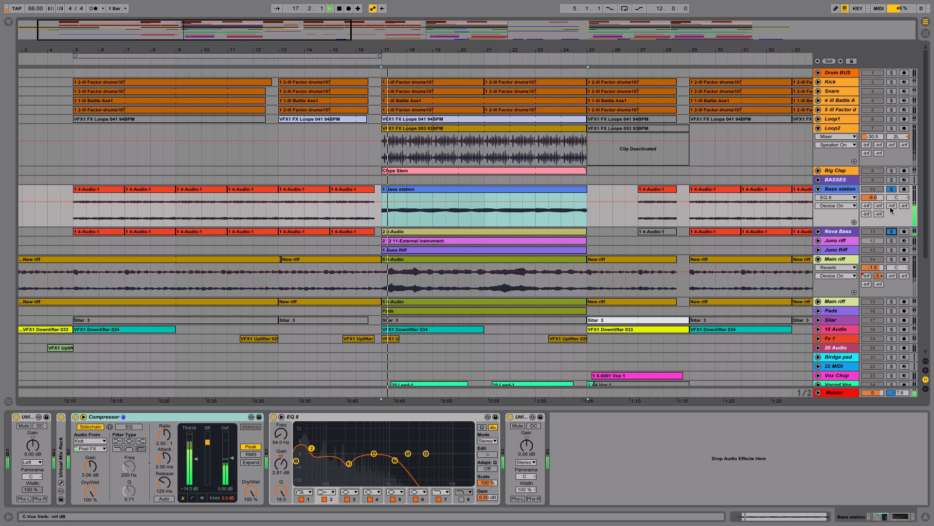
{"action": "left_click", "coordinate": [819, 232]}
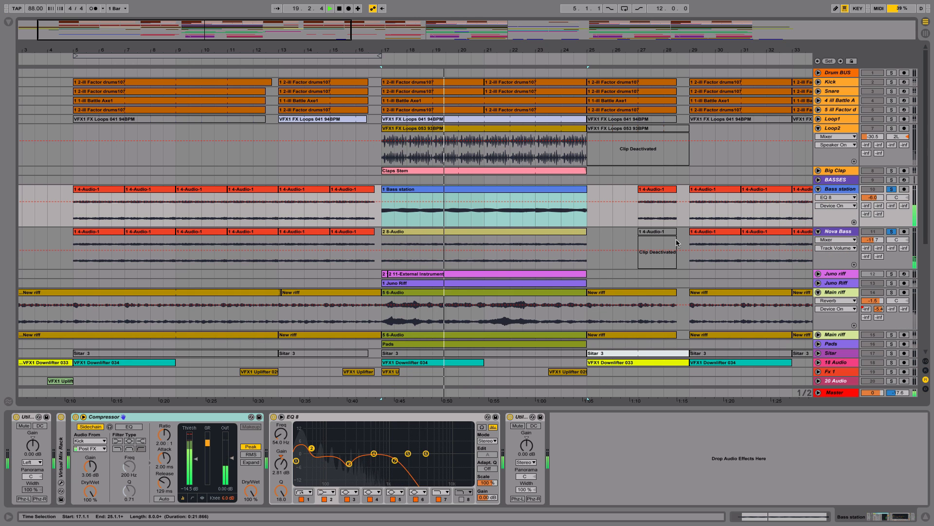
{"action": "key", "text": "space"}
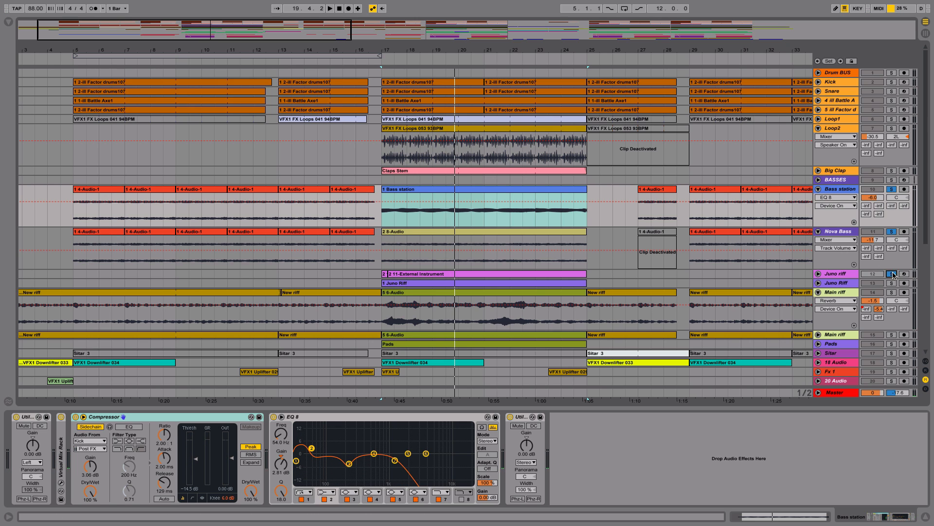
Step: Unfold the Juno riff MIDI track to view its notes, fold it again, and show its External Instrument device
{"action": "left_click", "coordinate": [818, 274]}
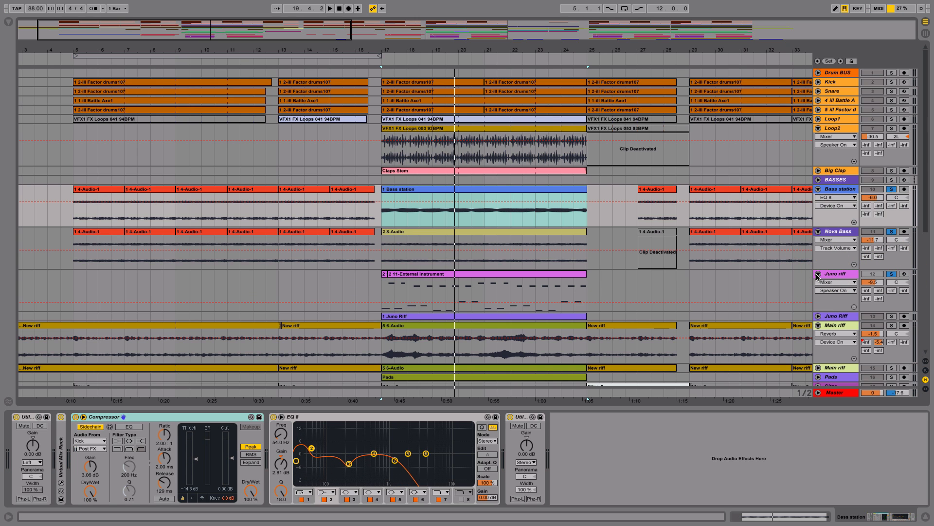
{"action": "left_click", "coordinate": [817, 274]}
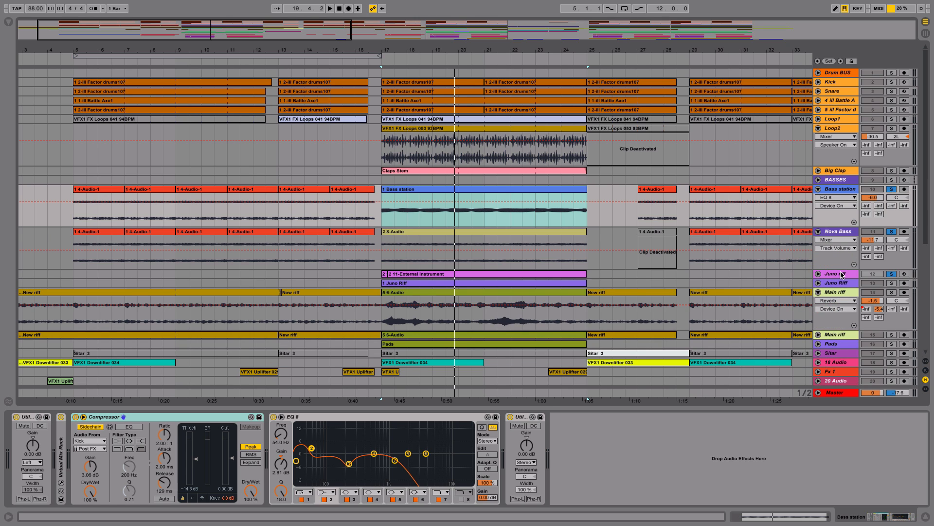
{"action": "left_click", "coordinate": [842, 274]}
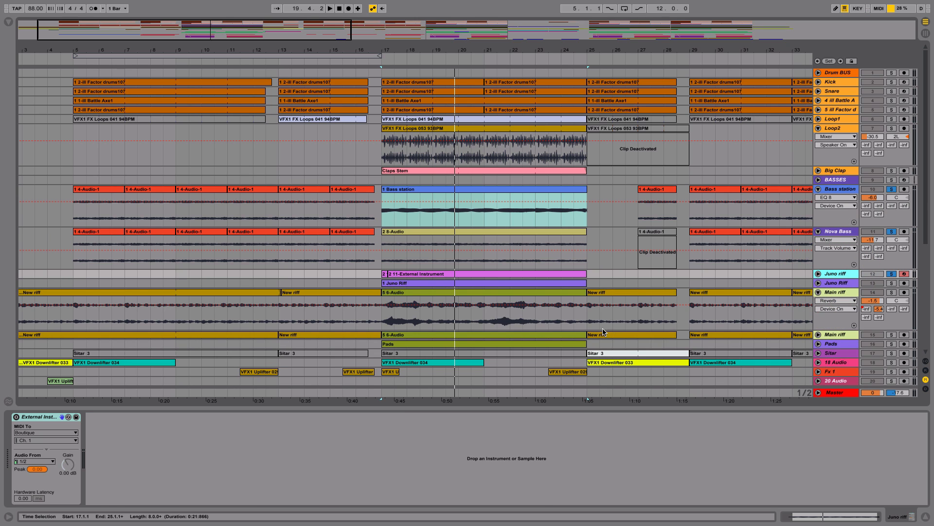
Step: Unfold the Juno Riff audio track and play it from bar 17 with the soloed basses
{"action": "left_click", "coordinate": [818, 283]}
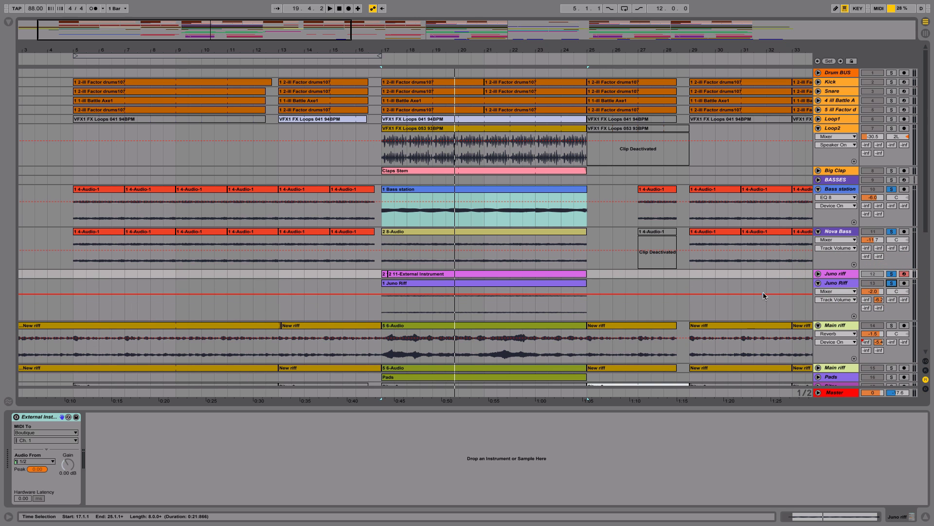
{"action": "key", "text": "space"}
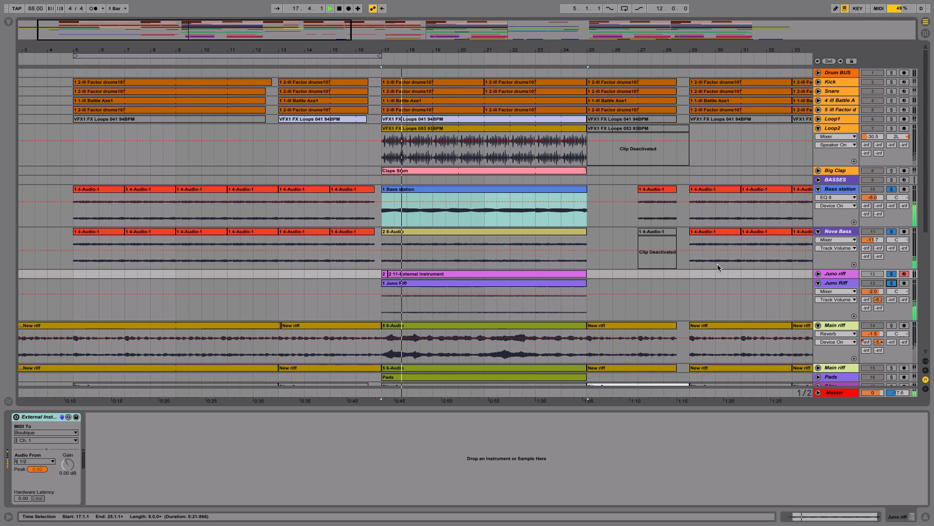
Step: Add the first Main riff track to the soloed basses and Juno riff and listen to them together
{"action": "scroll", "coordinate": [708, 244], "scroll_direction": "down", "scroll_amount": 4}
{"action": "scroll", "coordinate": [699, 225], "scroll_direction": "up", "scroll_amount": 2}
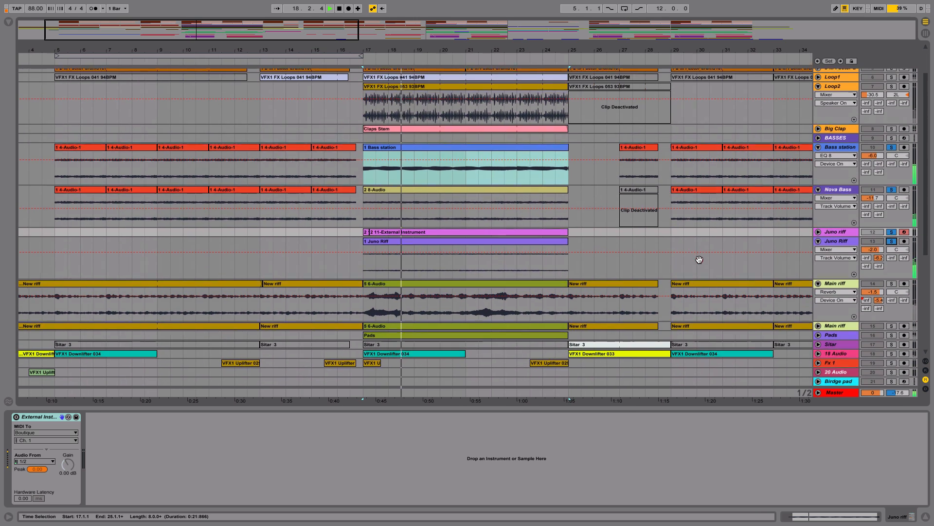
{"action": "left_click", "coordinate": [892, 284]}
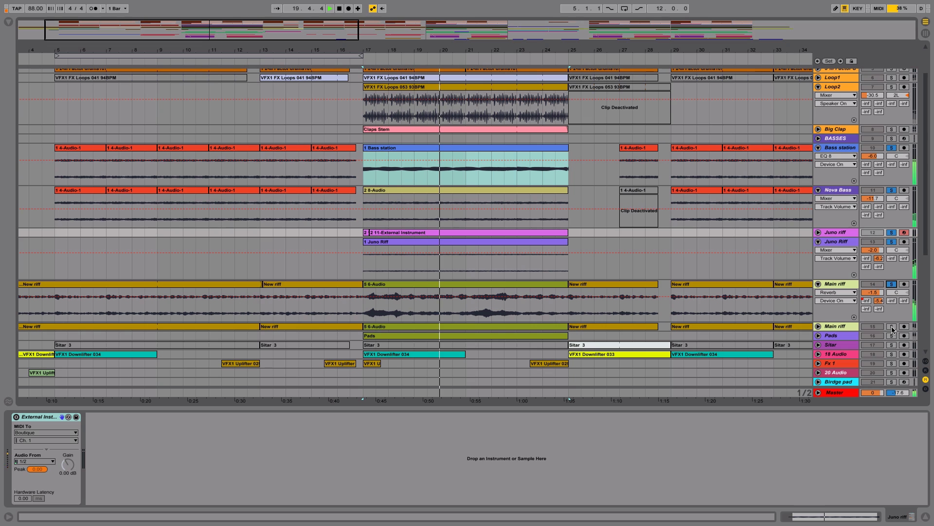
{"action": "left_click", "coordinate": [800, 242]}
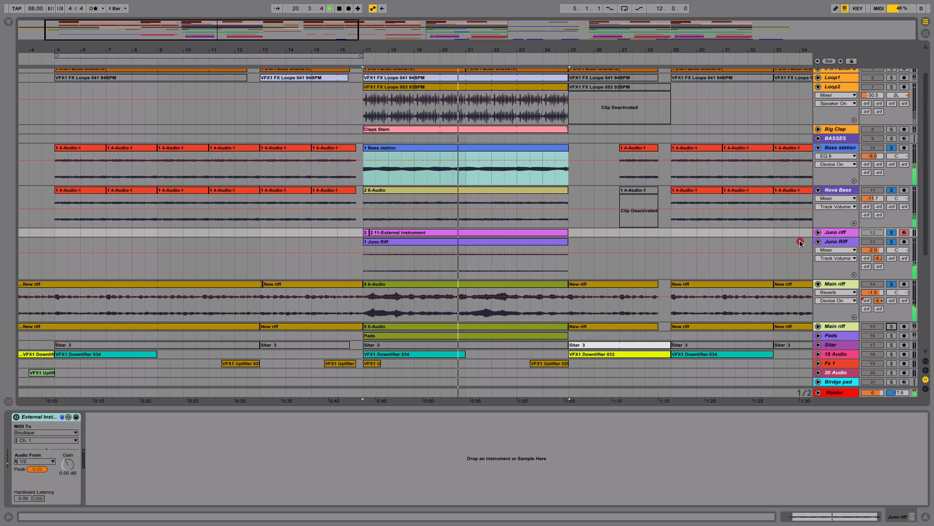
Step: Solo only the first Main riff track and play it from bar 17
{"action": "left_click", "coordinate": [892, 285]}
{"action": "left_click", "coordinate": [892, 285]}
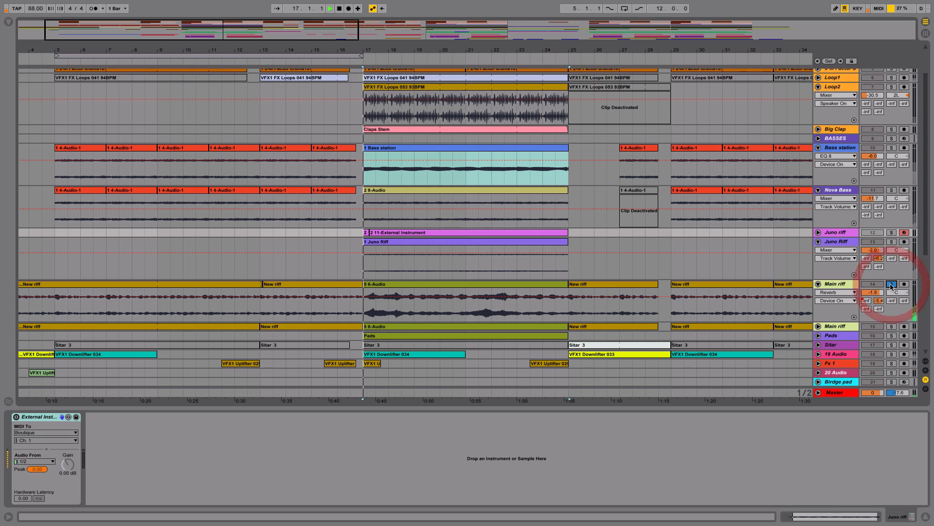
{"action": "left_click", "coordinate": [892, 284]}
Step: Solo only the second Main riff track, unfold it, and play its 6-Audio clip from bar 17
{"action": "left_click", "coordinate": [892, 326]}
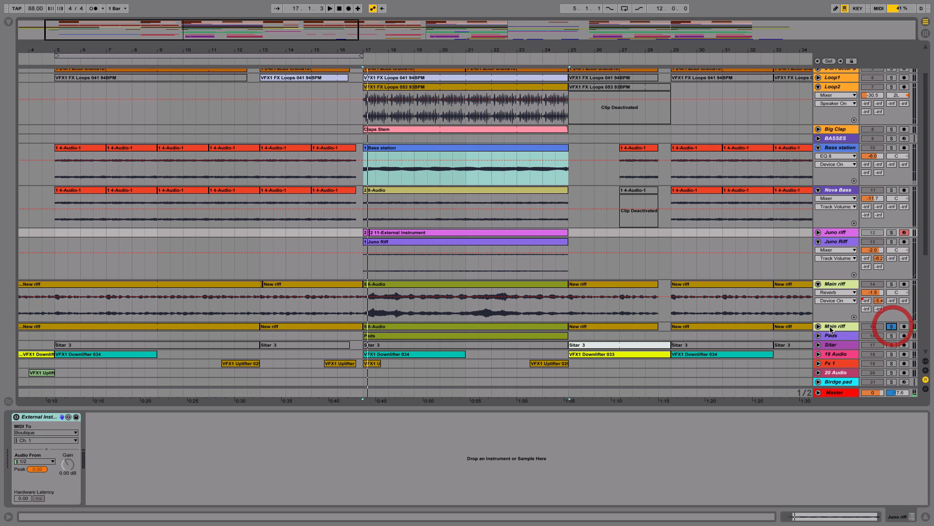
{"action": "left_click", "coordinate": [818, 326]}
{"action": "left_click", "coordinate": [514, 326]}
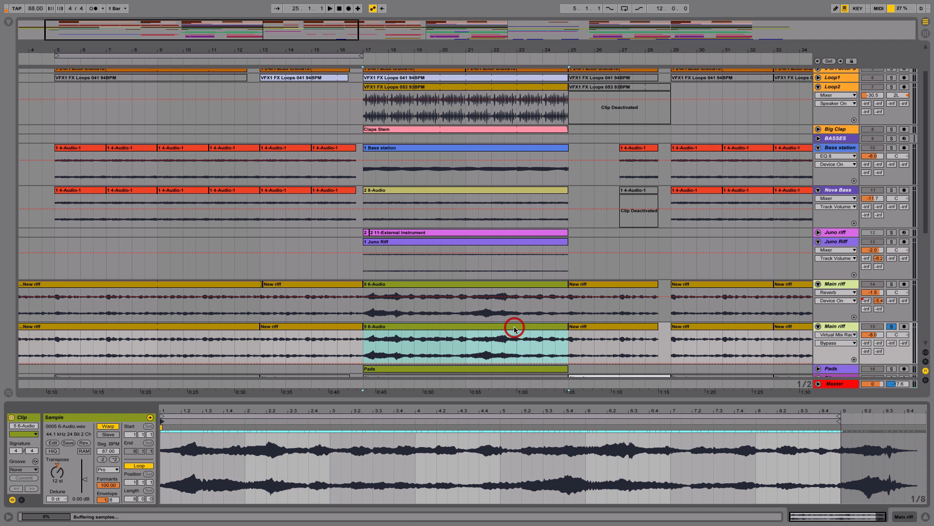
{"action": "key", "text": "space"}
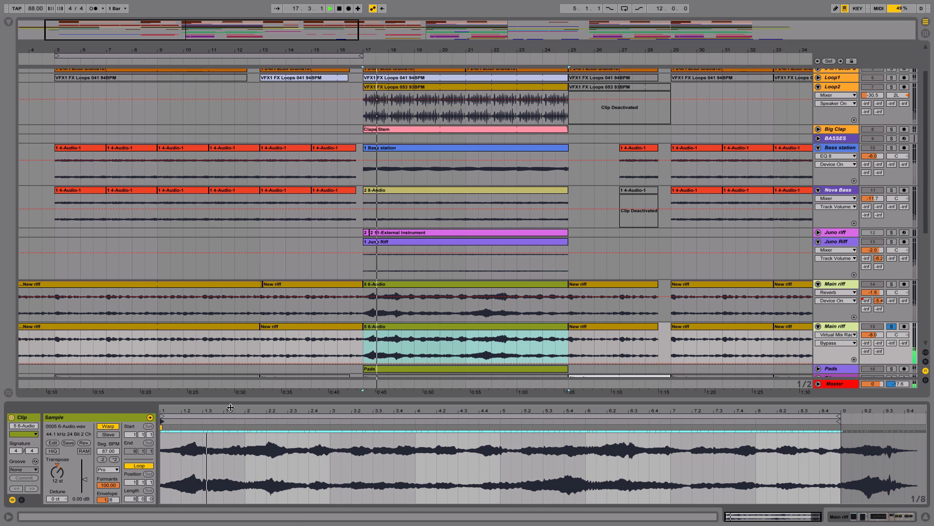
Step: Solo the first Main riff alongside the second and select the Overdrive in the second track's device chain
{"action": "left_click", "coordinate": [893, 285]}
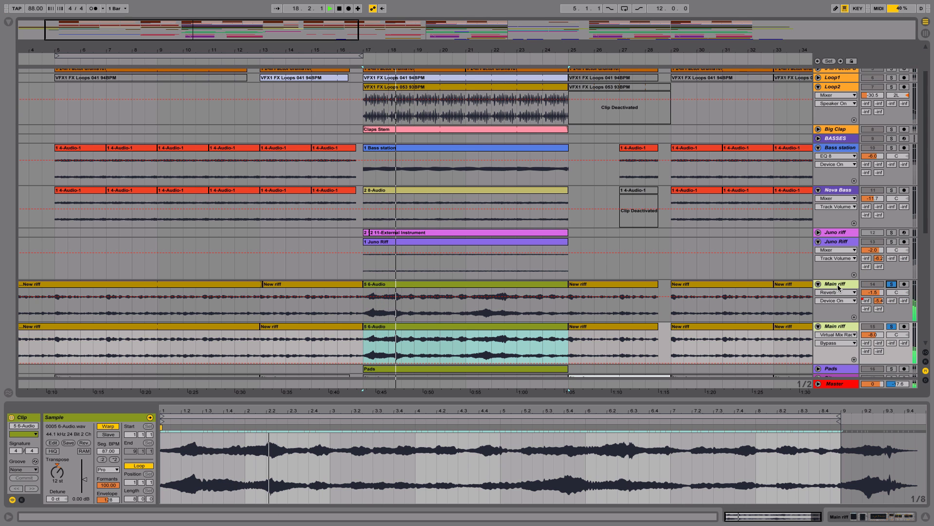
{"action": "left_click", "coordinate": [835, 326]}
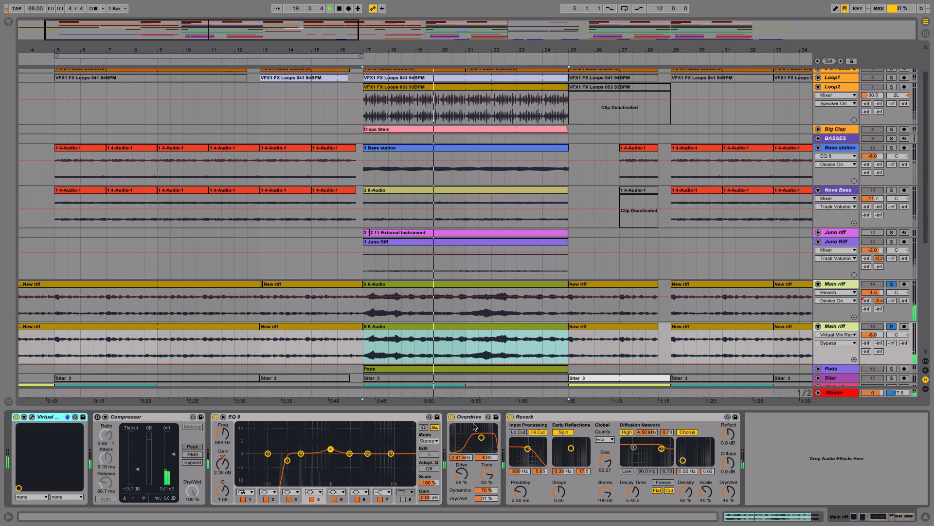
{"action": "left_click", "coordinate": [497, 455]}
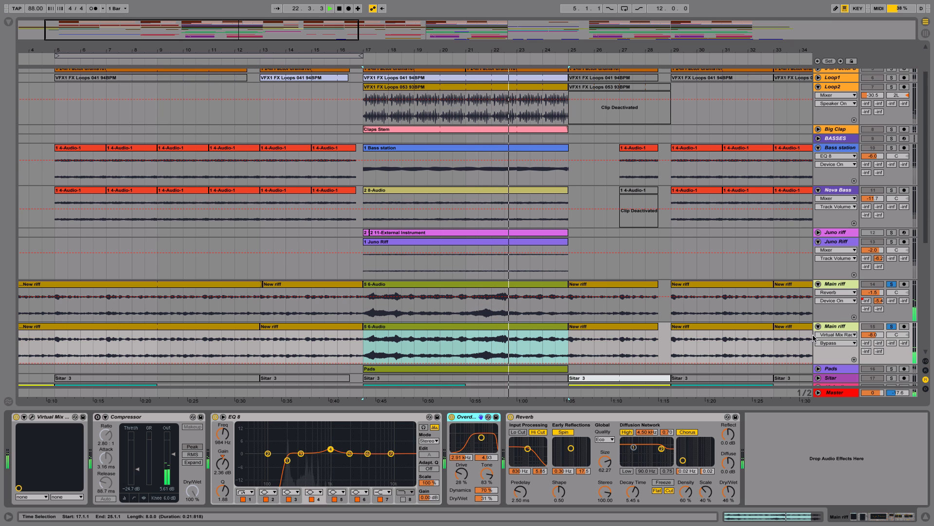
Step: Take the second Main riff out of solo and play the first one alone from bar 17
{"action": "left_click", "coordinate": [891, 328]}
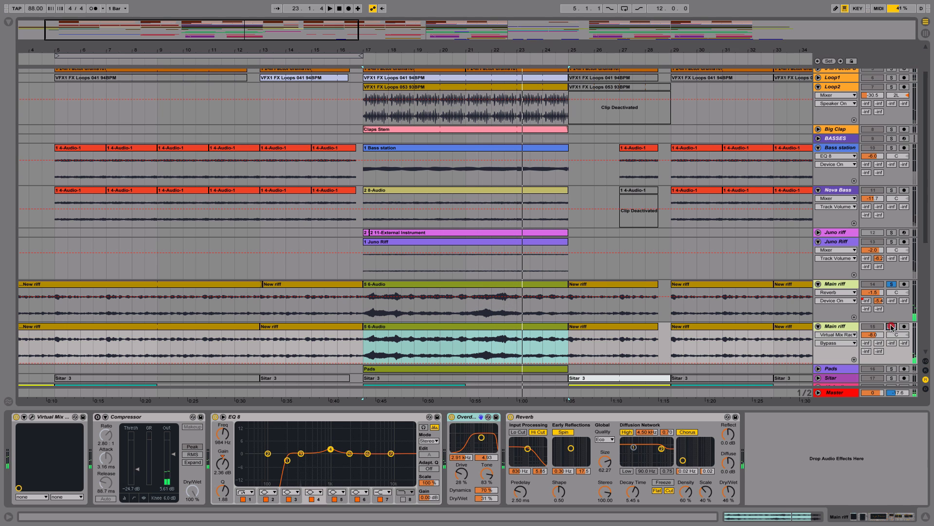
{"action": "key", "text": "space"}
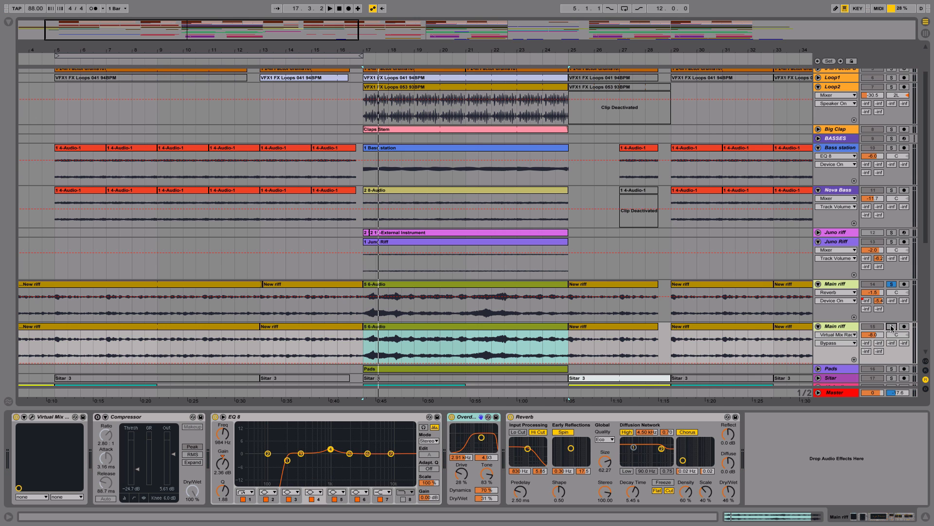
Step: Clear the solo, play the full mix from bar 17, and fold all the unfolded tracks
{"action": "scroll", "coordinate": [782, 166], "scroll_direction": "up", "scroll_amount": 3}
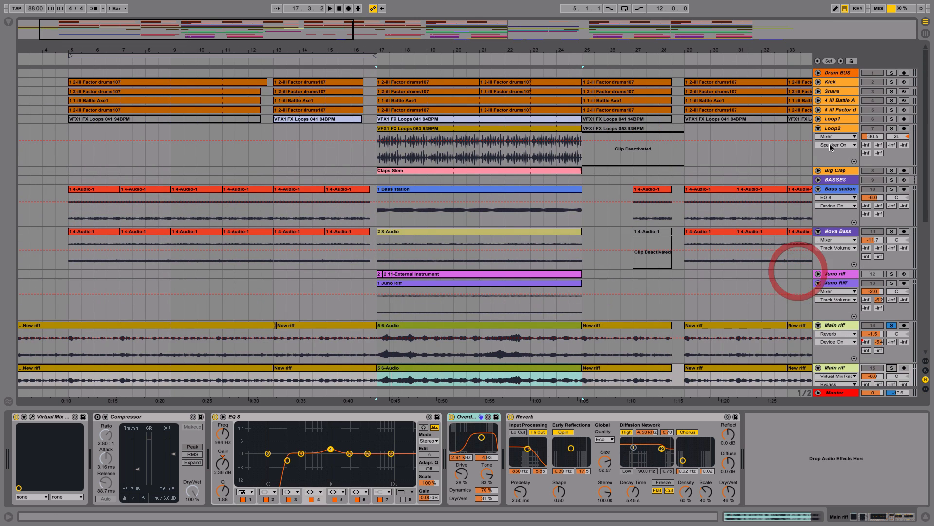
{"action": "left_click", "coordinate": [892, 325]}
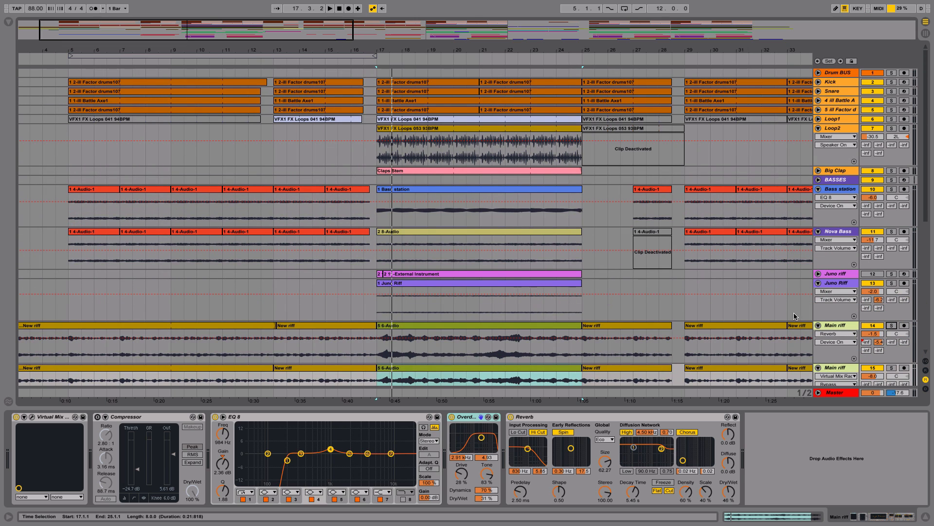
{"action": "key", "text": "space"}
{"action": "left_click_drag", "start_coordinate": [794, 299], "coordinate": [749, 180]}
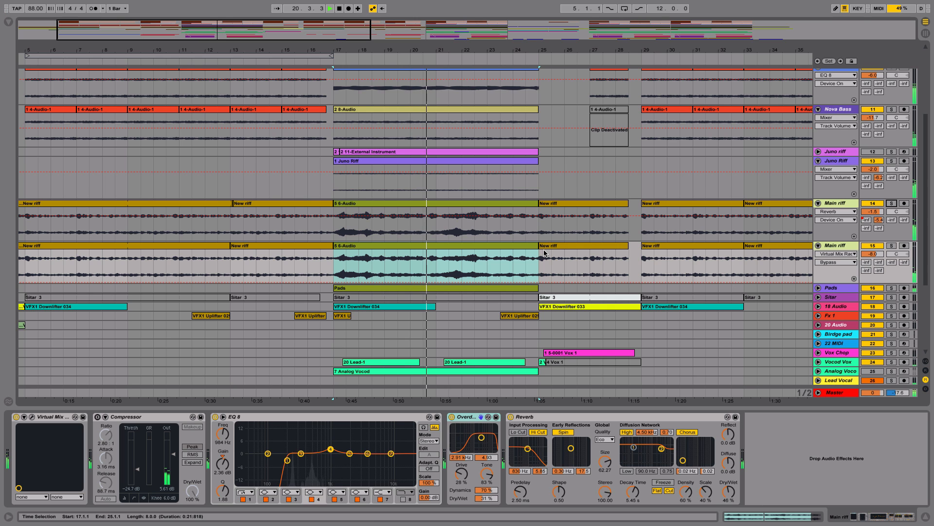
{"action": "left_click", "coordinate": [818, 161], "text": "alt"}
{"action": "scroll", "coordinate": [596, 162], "scroll_direction": "up", "scroll_amount": 5}
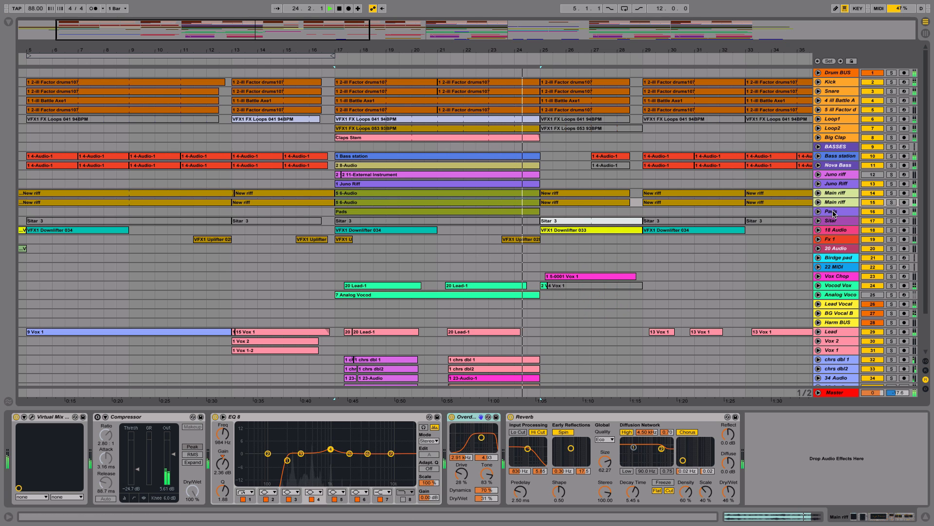
Step: Stop playback, solo and unfold the Pads track, and show its device chain
{"action": "key", "text": "space"}
{"action": "left_click", "coordinate": [892, 211]}
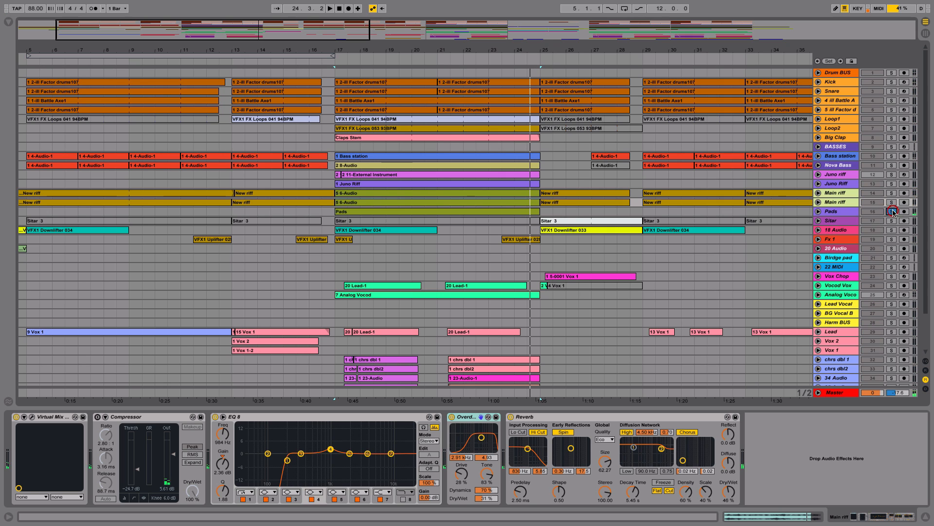
{"action": "left_click", "coordinate": [819, 211]}
{"action": "left_click", "coordinate": [839, 212]}
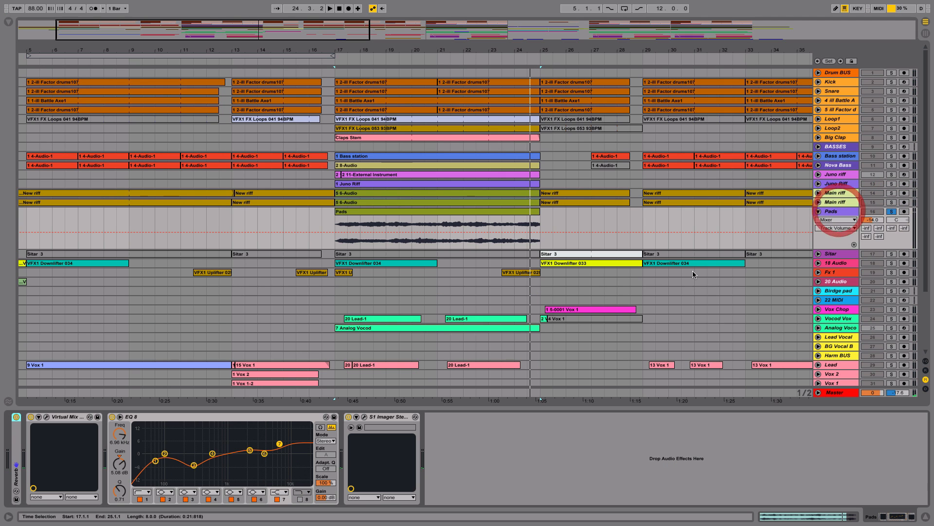
Step: Select the Pads clip and play it soloed from bar 17
{"action": "left_click", "coordinate": [378, 209]}
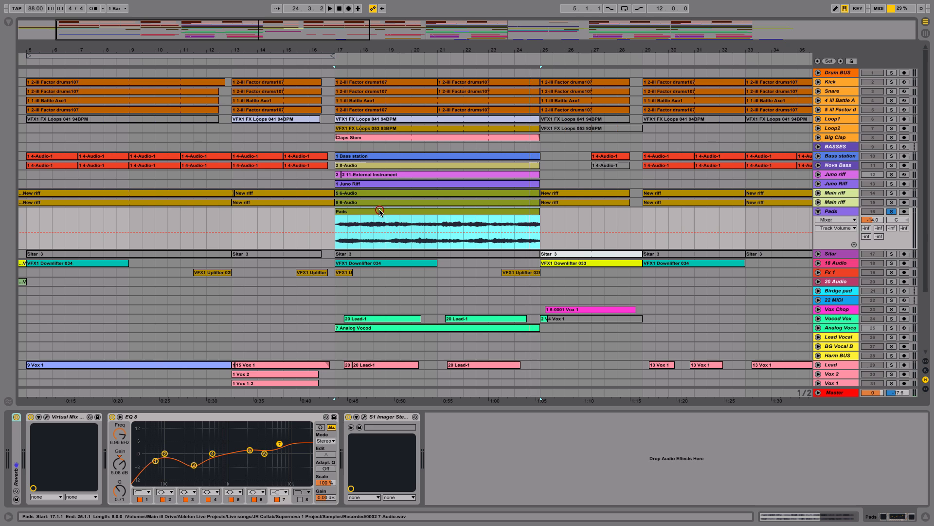
{"action": "key", "text": "space"}
{"action": "key", "text": "space"}
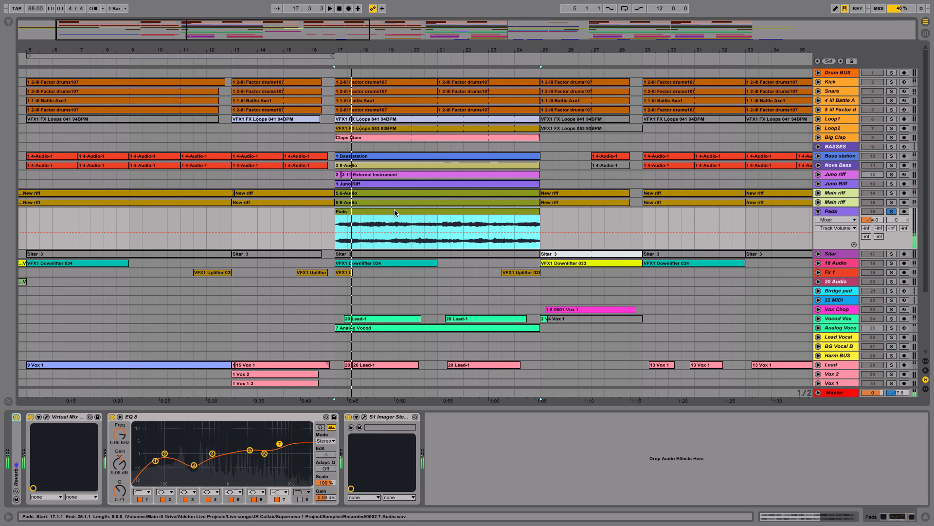
{"action": "left_click", "coordinate": [395, 212]}
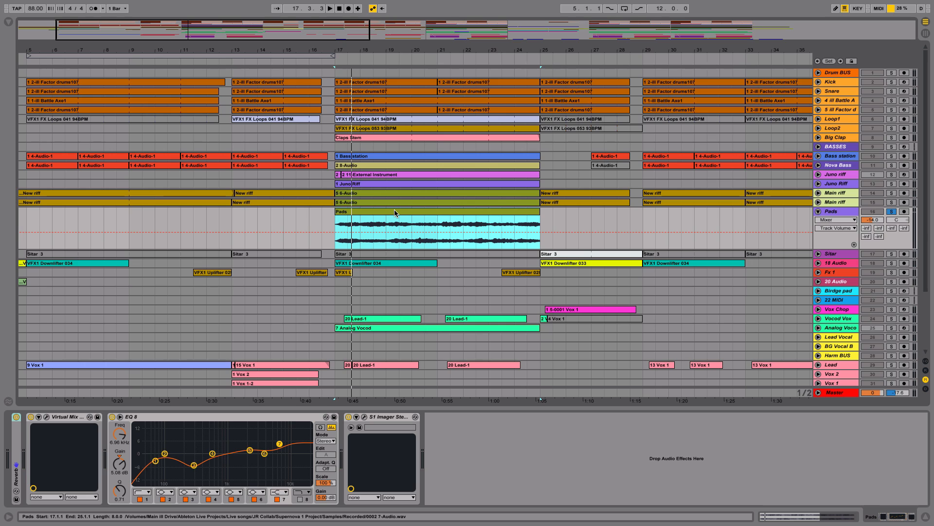
Step: Expand and collapse the Pads track's Reverb, and view the mixer sends in Session View before returning to the arrangement
{"action": "double_click", "coordinate": [16, 444]}
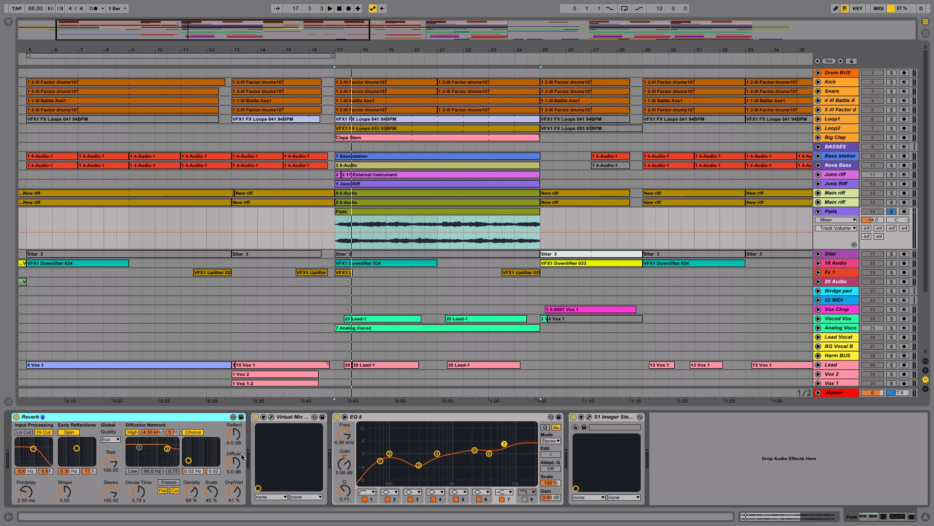
{"action": "double_click", "coordinate": [212, 420]}
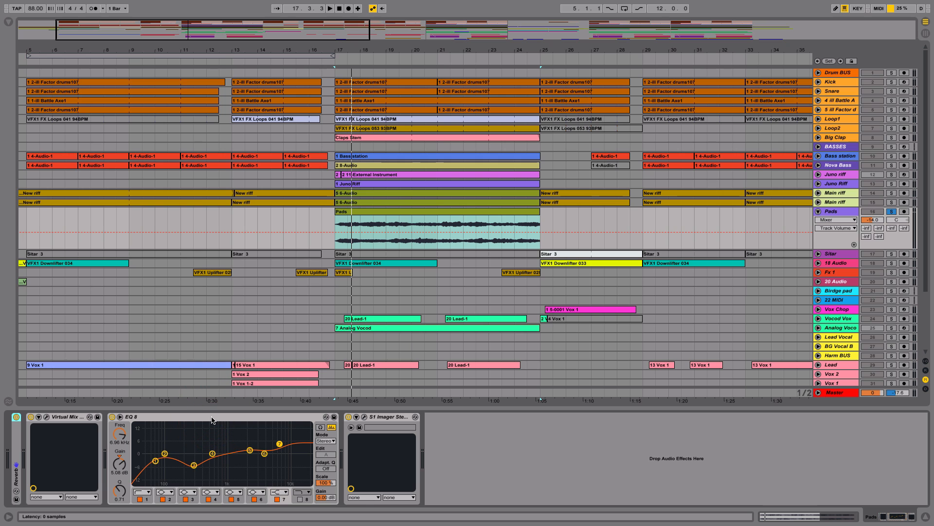
{"action": "key", "text": "Tab"}
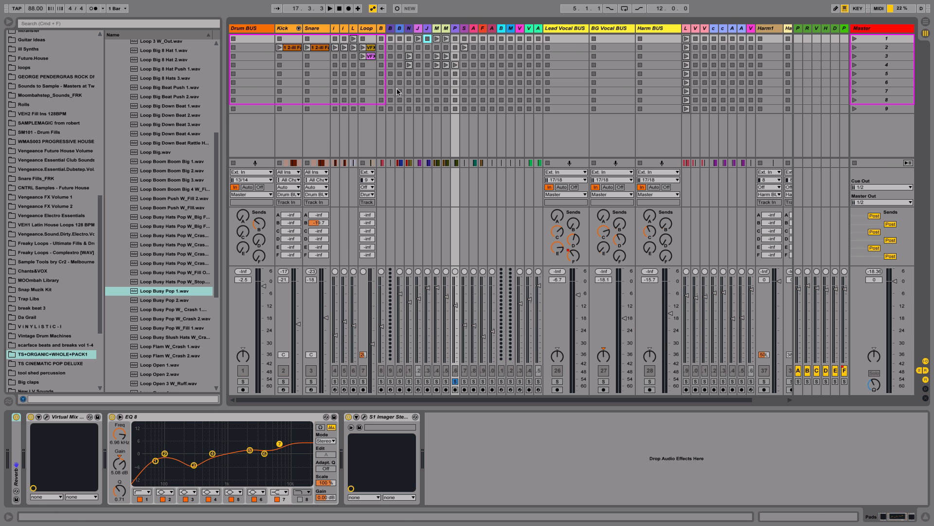
{"action": "key", "text": "Tab"}
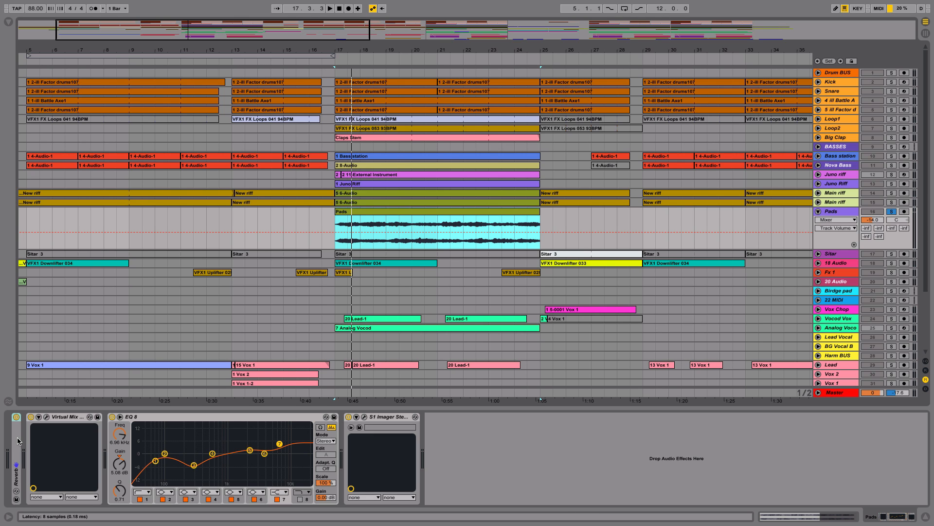
Step: Expand the Pads Reverb, select its EQ Eight, and open the S1 Imager Stereo window clear of the Pads clip
{"action": "double_click", "coordinate": [17, 440]}
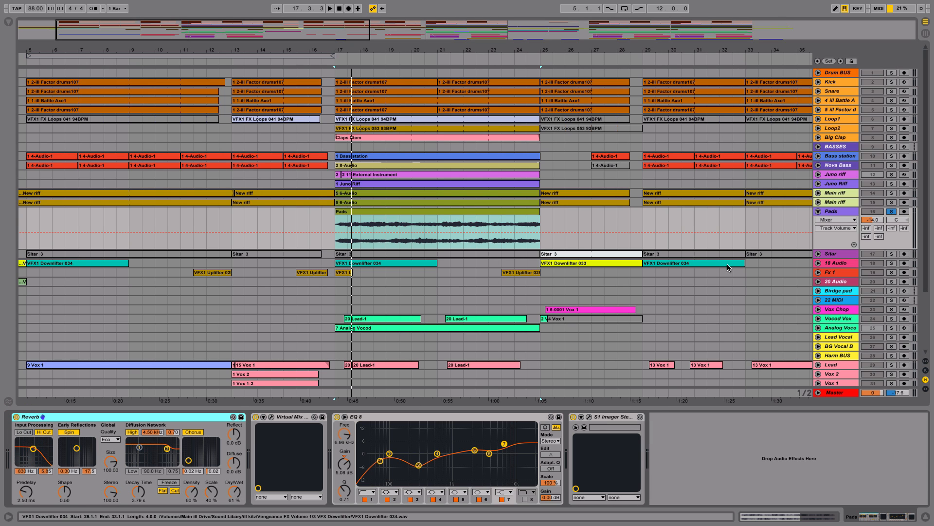
{"action": "left_click_drag", "start_coordinate": [727, 264], "coordinate": [722, 309]}
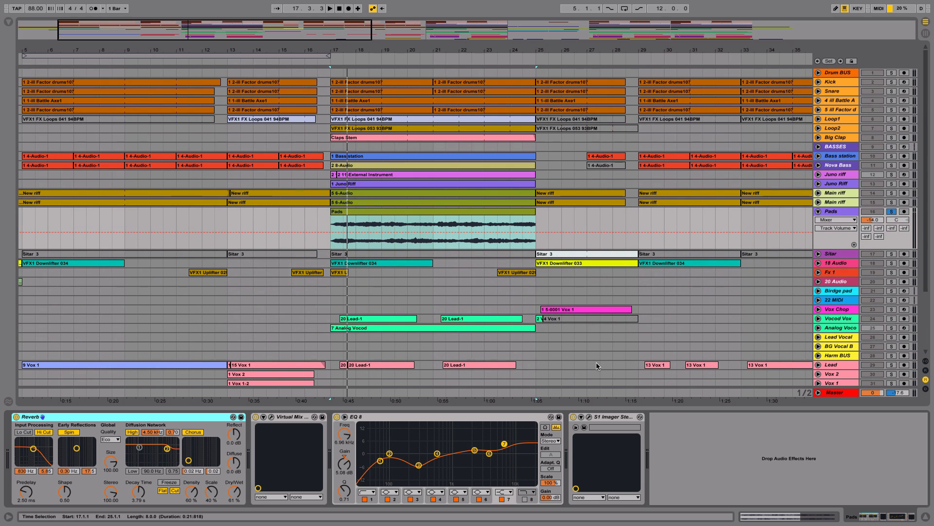
{"action": "left_click", "coordinate": [455, 417]}
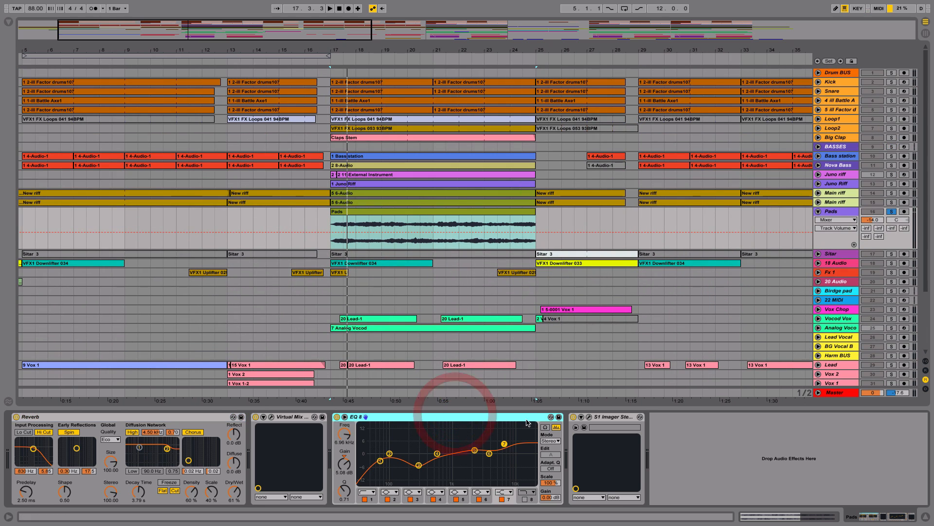
{"action": "left_click", "coordinate": [589, 417]}
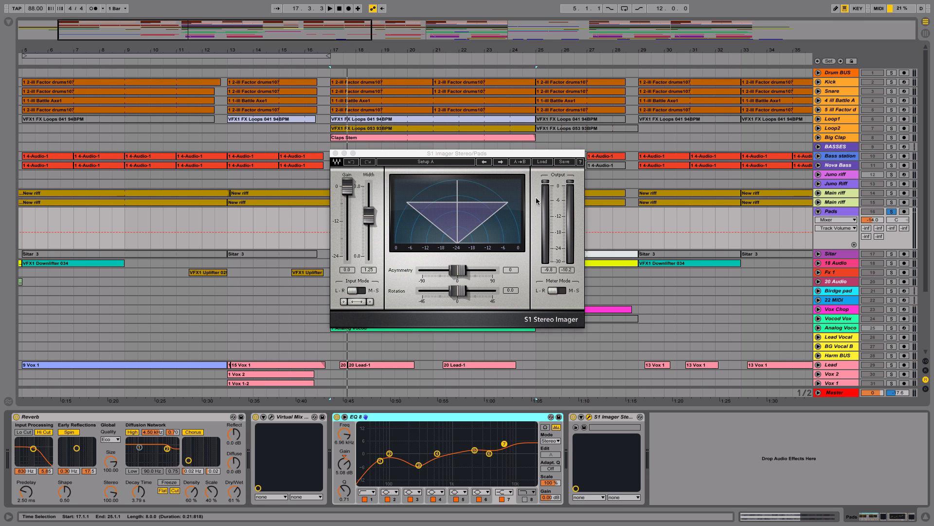
{"action": "left_click_drag", "start_coordinate": [507, 153], "coordinate": [626, 257]}
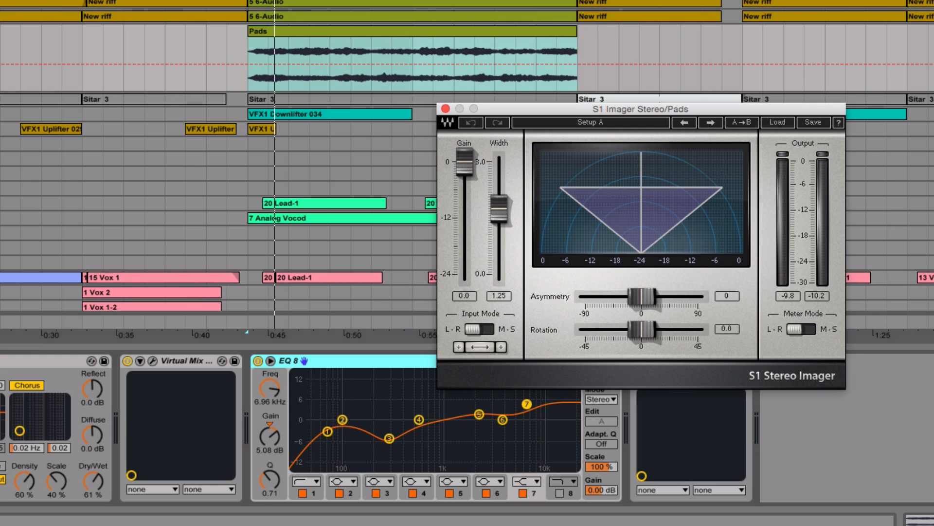
Step: Clear the Pads solo, play the full mix from bar 15, and close the S1 Imager window
{"action": "left_click", "coordinate": [167, 80]}
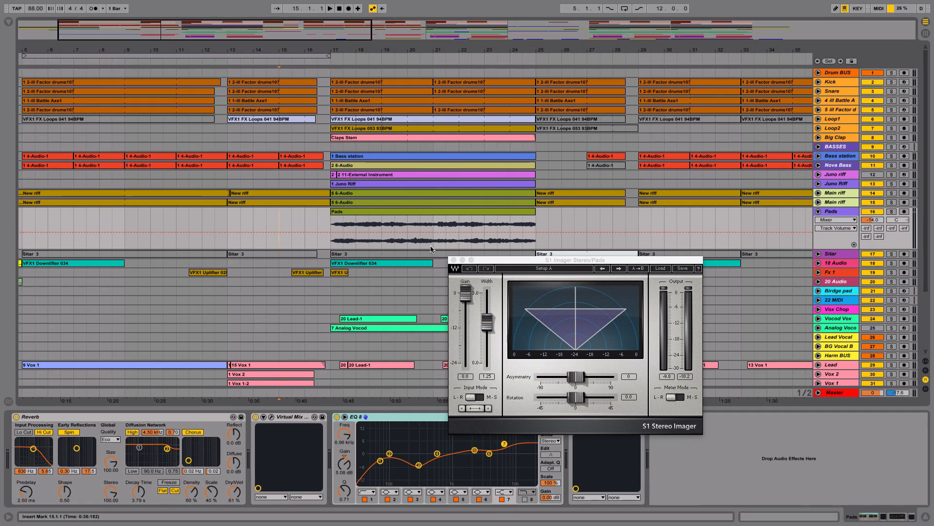
{"action": "key", "text": "space"}
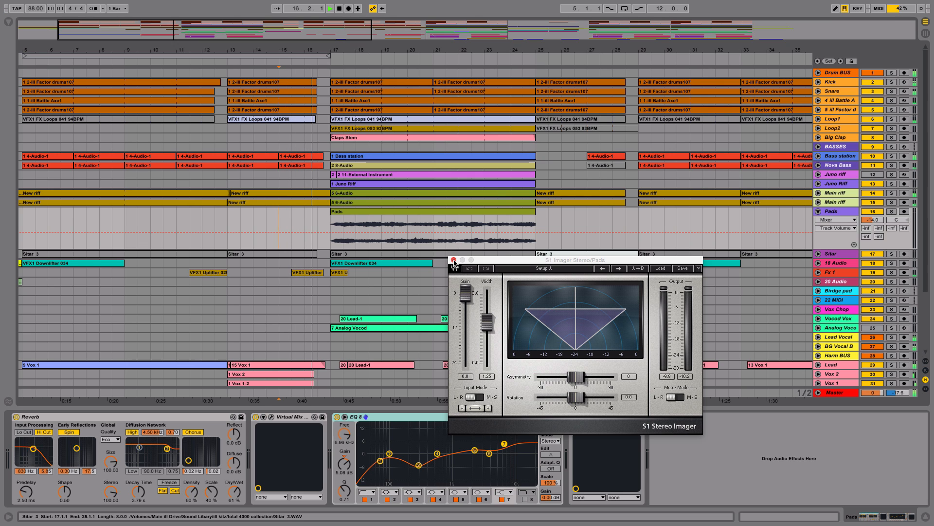
{"action": "left_click", "coordinate": [454, 261]}
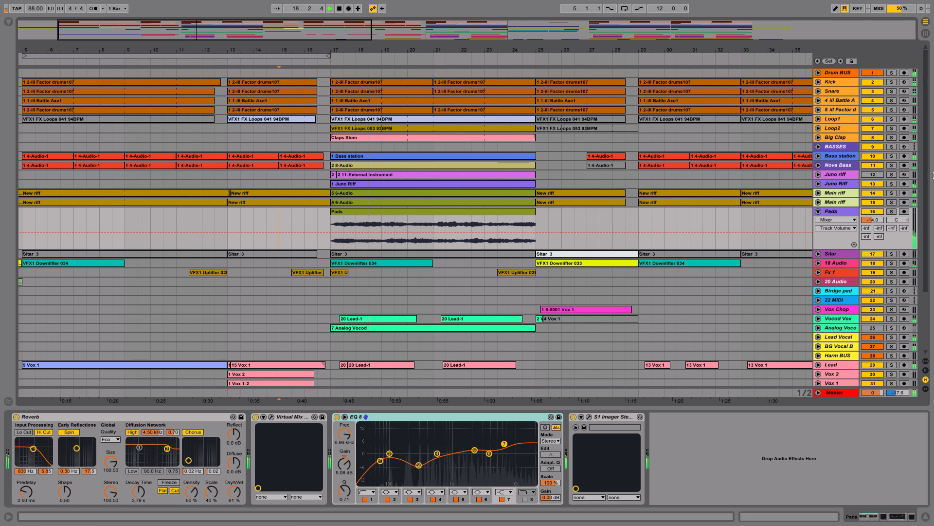
{"action": "scroll", "coordinate": [927, 183], "scroll_direction": "down", "scroll_amount": 1}
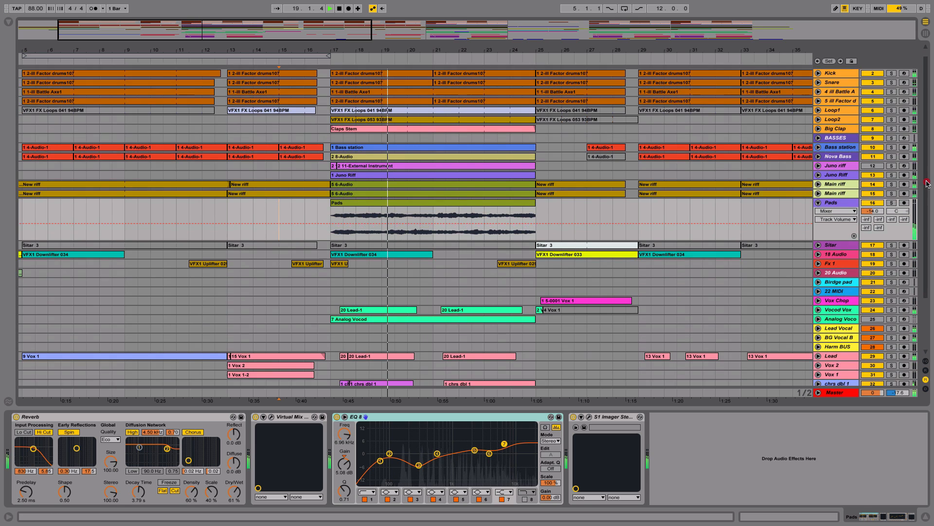
{"action": "scroll", "coordinate": [927, 183], "scroll_direction": "down", "scroll_amount": 7}
{"action": "scroll", "coordinate": [928, 170], "scroll_direction": "up", "scroll_amount": 8}
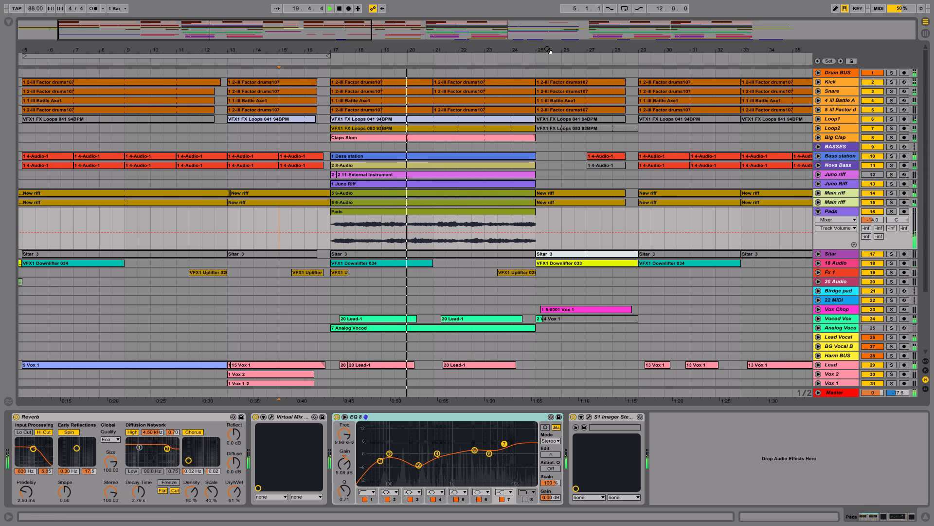
Step: Look over the arrangement's tracks around bars 17 to 29 while the mix plays, and stop playback at bar 25
{"action": "left_click_drag", "start_coordinate": [582, 50], "coordinate": [580, 21]}
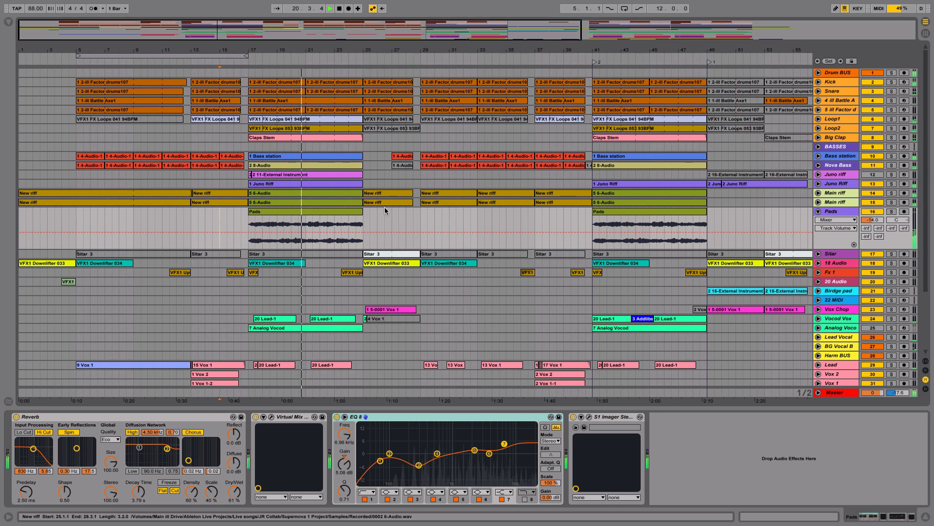
{"action": "scroll", "coordinate": [384, 206], "scroll_direction": "down", "scroll_amount": 8}
{"action": "left_click", "coordinate": [409, 128]}
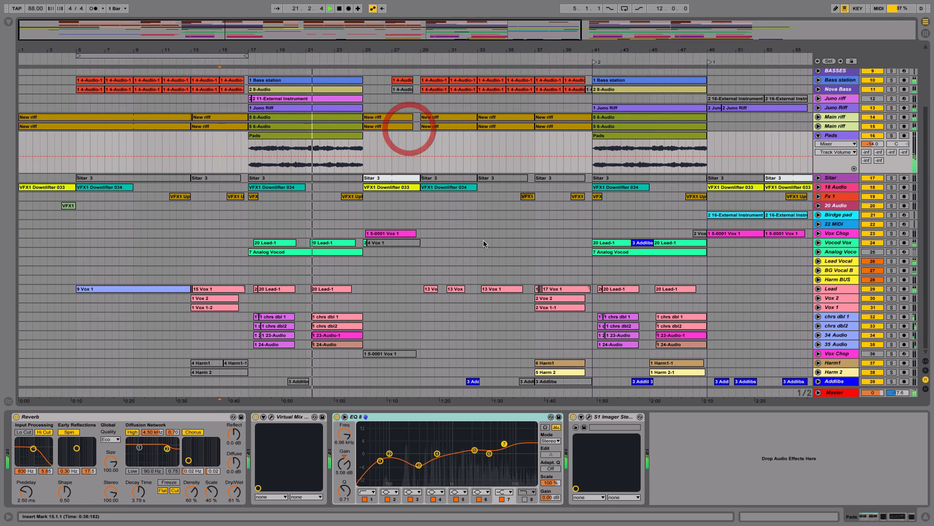
{"action": "scroll", "coordinate": [438, 270], "scroll_direction": "up", "scroll_amount": 4}
{"action": "left_click", "coordinate": [433, 276]}
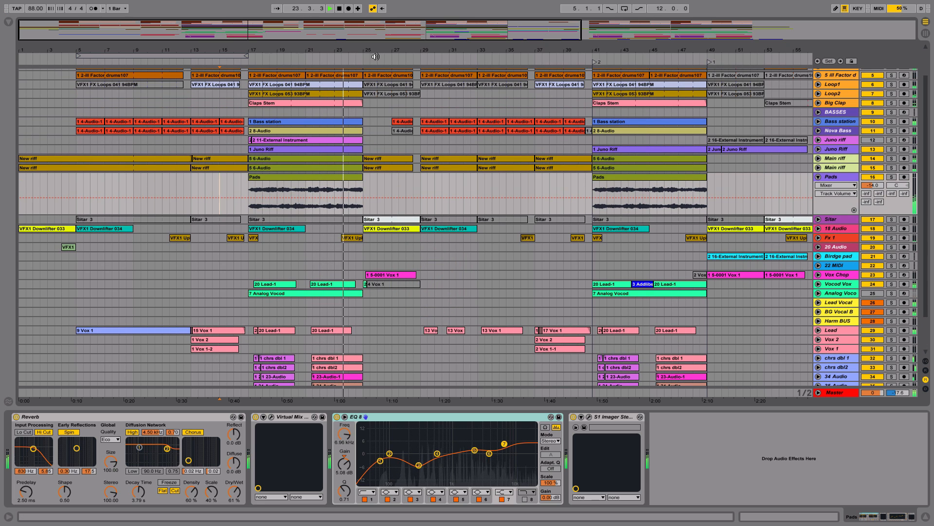
{"action": "left_click_drag", "start_coordinate": [375, 56], "coordinate": [474, 183]}
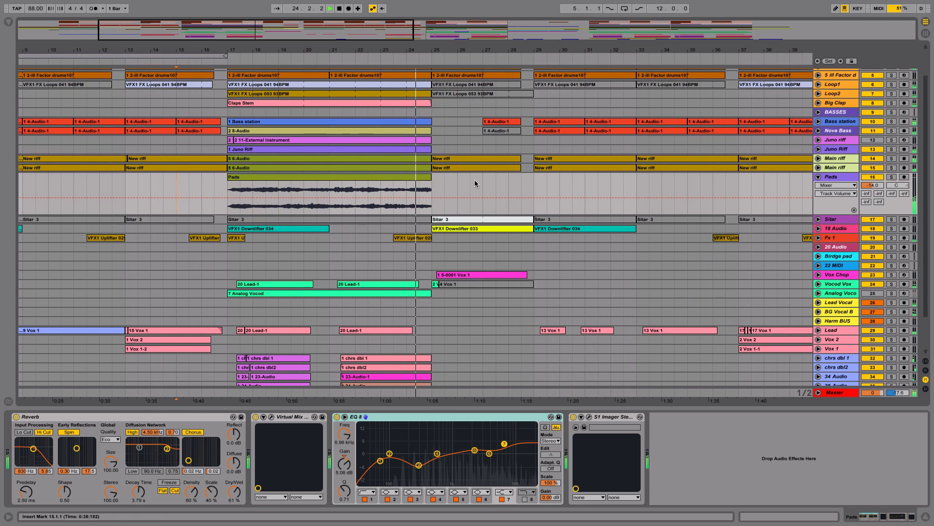
{"action": "scroll", "coordinate": [496, 141], "scroll_direction": "up", "scroll_amount": 4}
{"action": "left_click", "coordinate": [501, 175]}
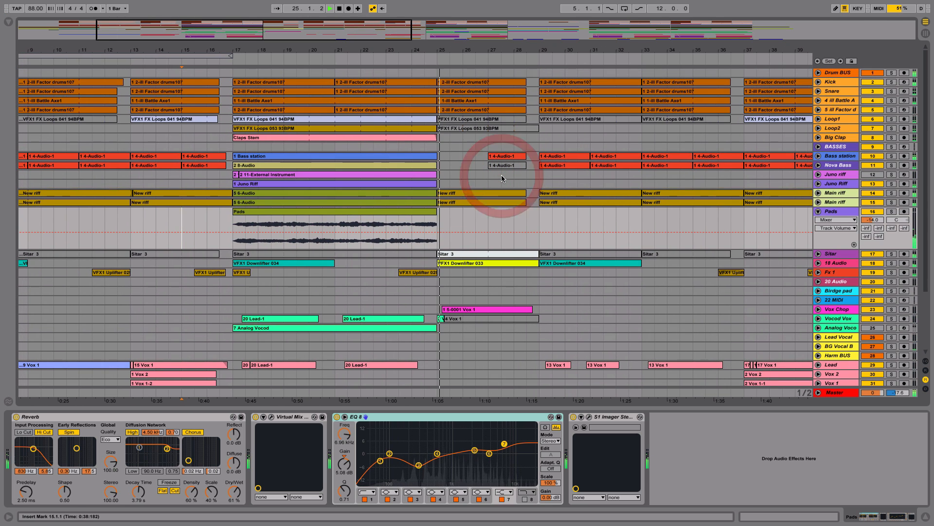
{"action": "key", "text": "space"}
Step: Select the Vox Chop and Sitar clips at bar 25 in turn to point out the parts that enter there
{"action": "left_click", "coordinate": [518, 312]}
{"action": "left_click", "coordinate": [515, 254]}
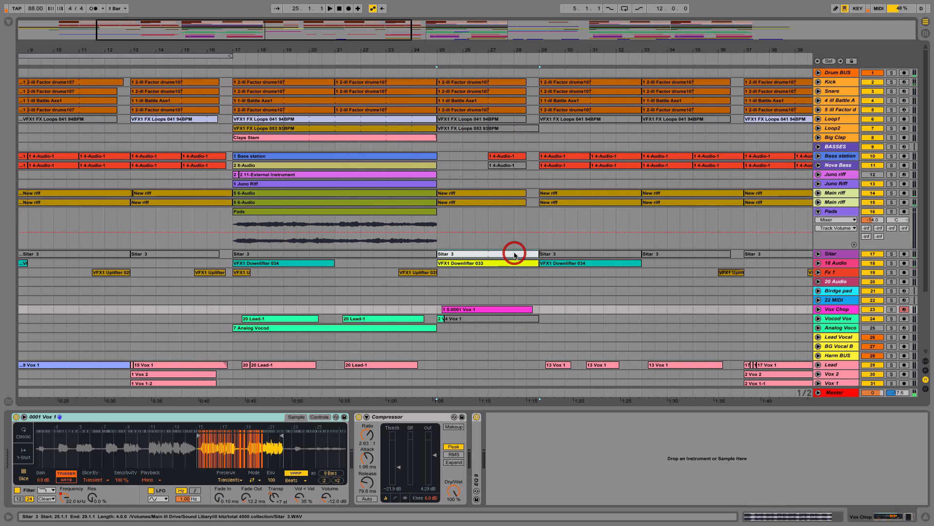
{"action": "left_click", "coordinate": [519, 310]}
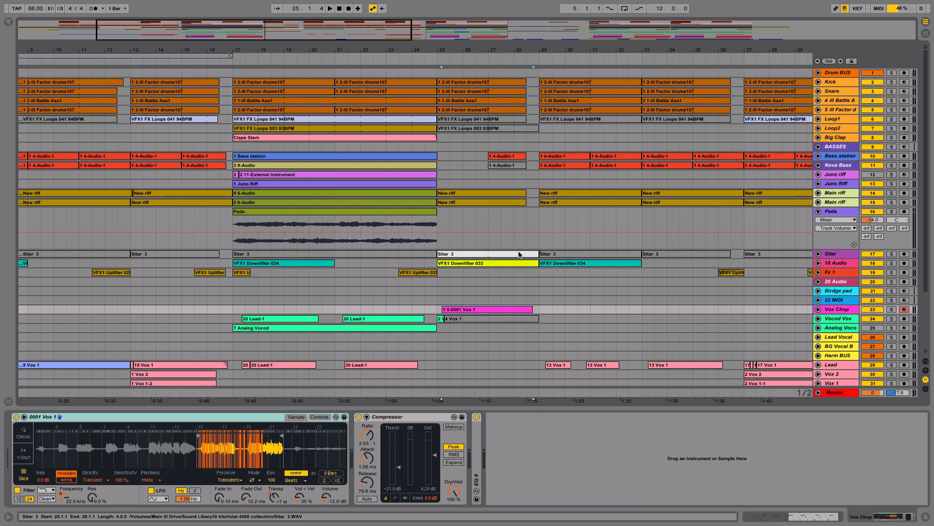
{"action": "left_click", "coordinate": [519, 254]}
Step: Unfold the Sitar track, play its bar 25 clip soloed, and open the clip's sample details
{"action": "left_click", "coordinate": [818, 254]}
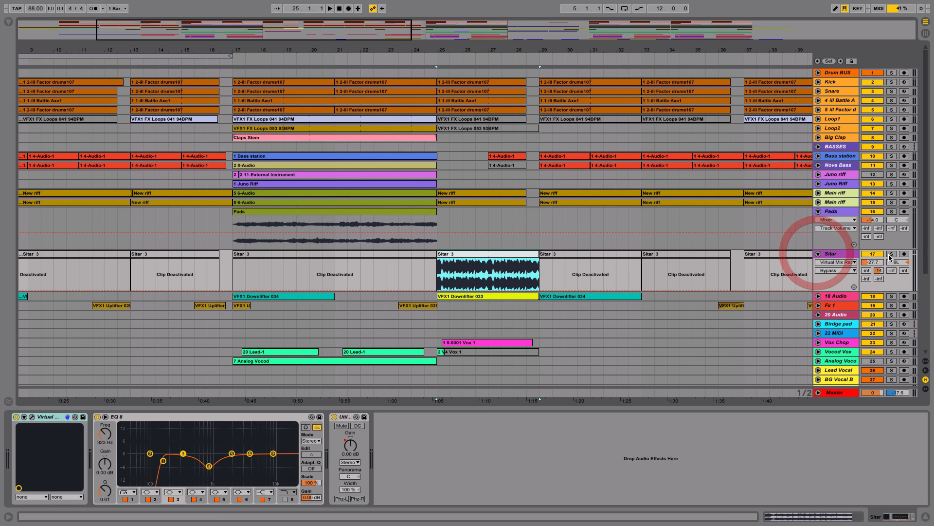
{"action": "left_click", "coordinate": [891, 254]}
{"action": "key", "text": "space"}
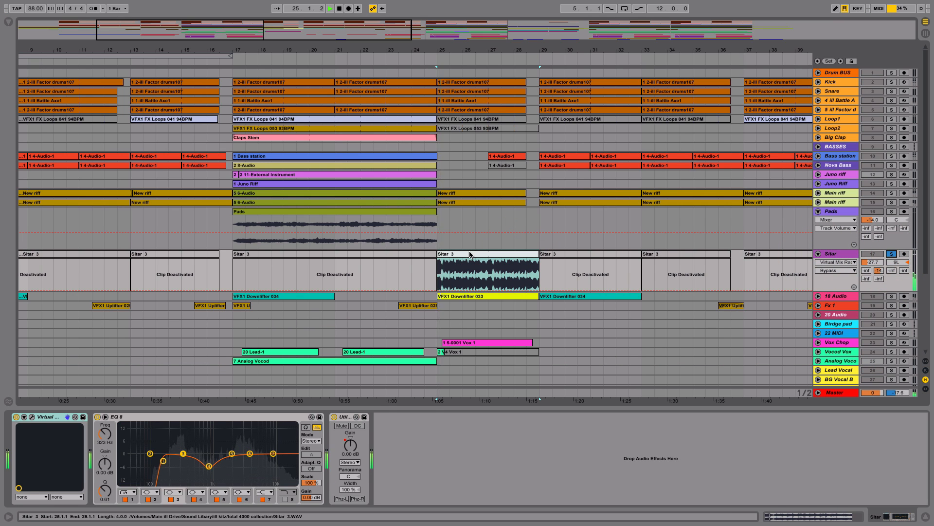
{"action": "double_click", "coordinate": [469, 254]}
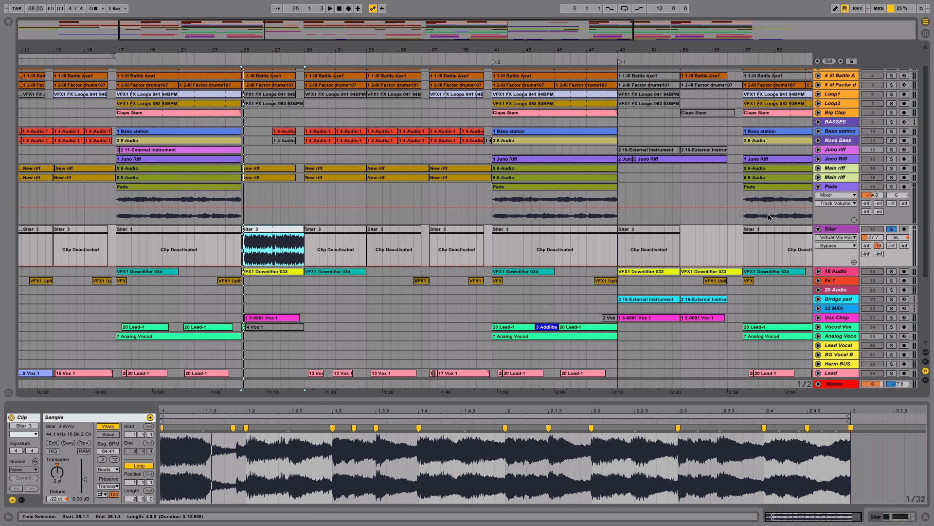
Step: Clear the Sitar solo, play the full mix from bar 25, and stop playback
{"action": "left_click", "coordinate": [893, 228]}
{"action": "key", "text": "space"}
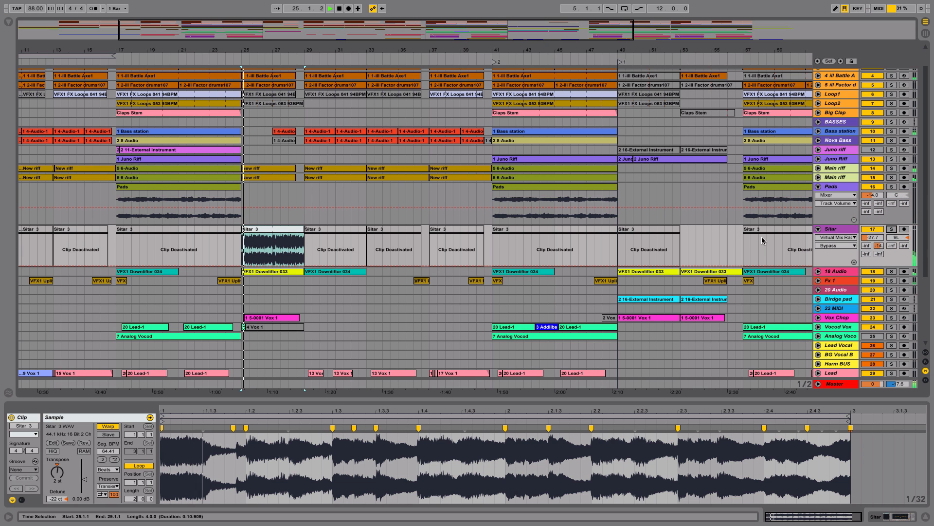
{"action": "mouse_move", "coordinate": [259, 52]}
{"action": "left_mouse_down"}
{"action": "mouse_move", "coordinate": [266, 73]}
{"action": "mouse_move", "coordinate": [275, 53]}
{"action": "left_mouse_up"}
{"action": "key", "text": "space"}
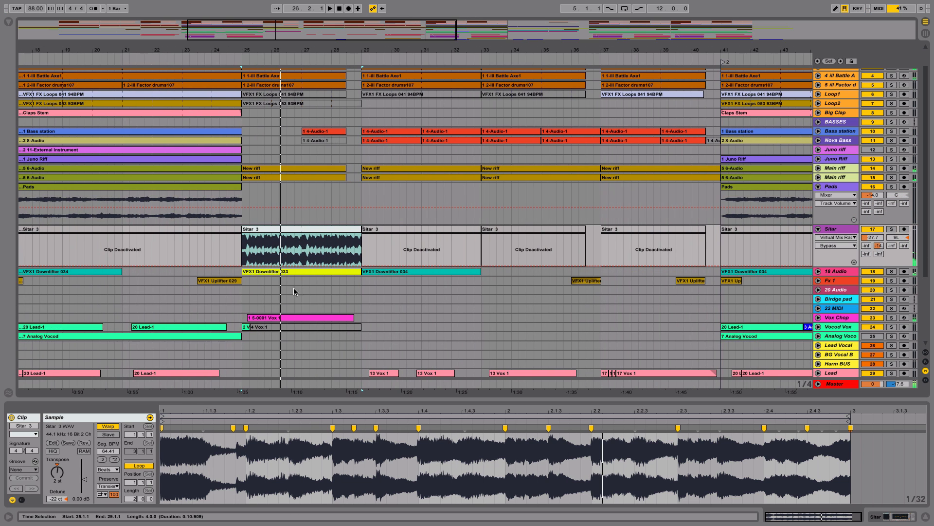
Step: Unfold the Vox Chop track, play its bar 25 clip soloed, and zoom into the sliced sample in its Simpler
{"action": "left_click", "coordinate": [292, 317]}
{"action": "left_click", "coordinate": [819, 317]}
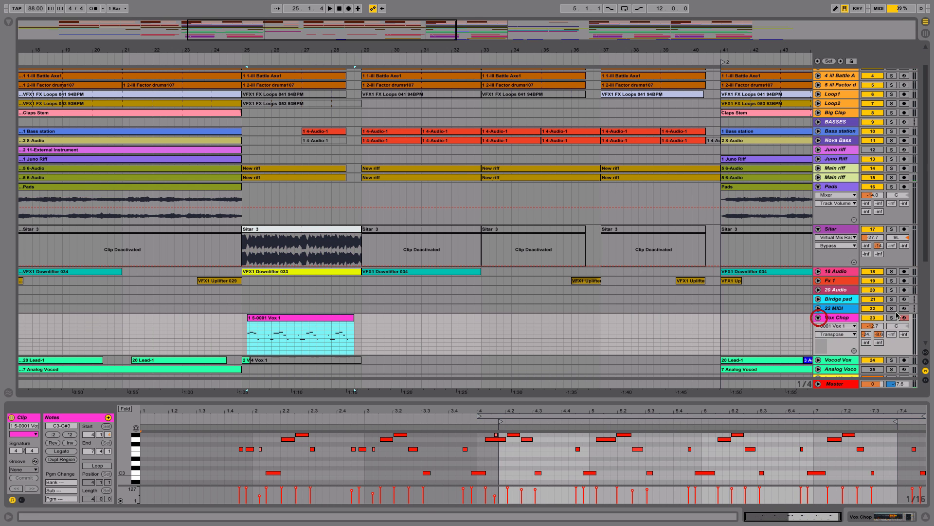
{"action": "left_click", "coordinate": [891, 318]}
{"action": "scroll", "coordinate": [488, 257], "scroll_direction": "down", "scroll_amount": 1}
{"action": "left_click_drag", "start_coordinate": [488, 256], "coordinate": [537, 173]}
{"action": "key", "text": "space"}
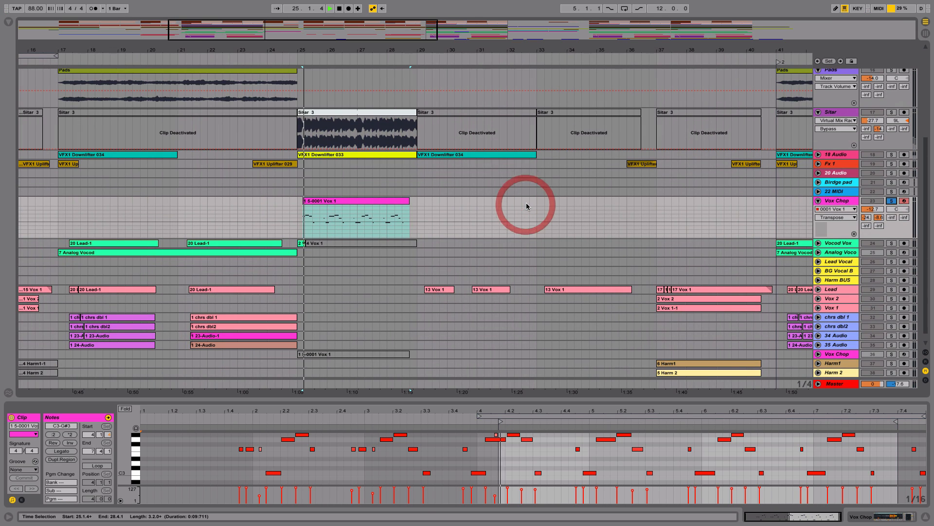
{"action": "left_click", "coordinate": [855, 205]}
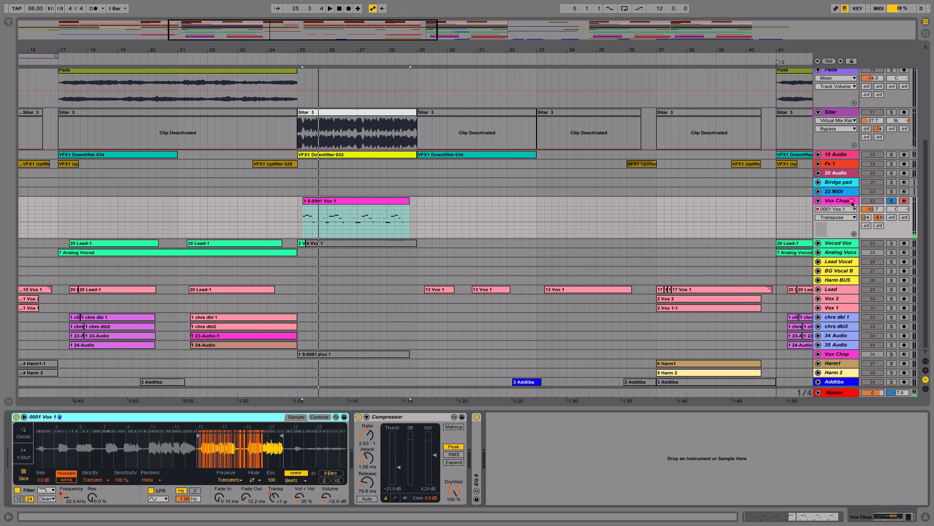
{"action": "left_click_drag", "start_coordinate": [223, 445], "coordinate": [258, 491]}
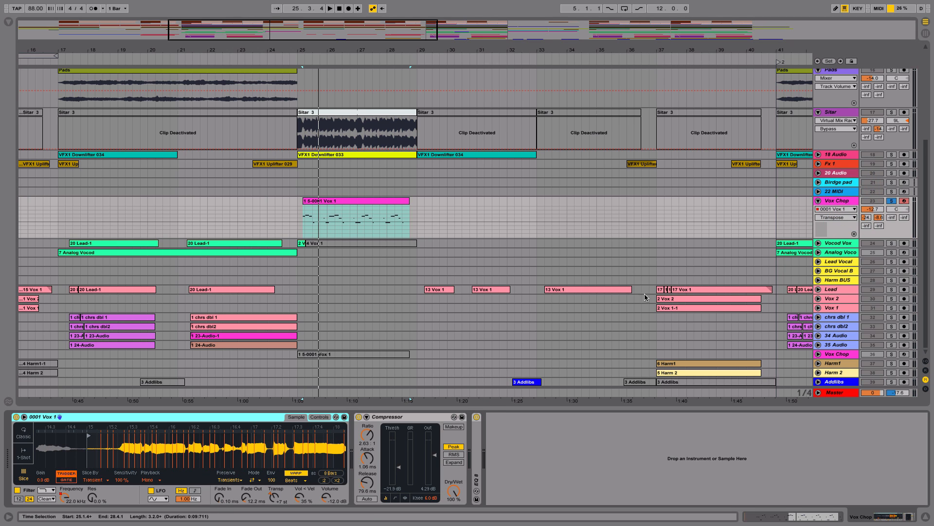
Step: Unfold the Lead vocal track and select its 20 Lead-1 clip starting at bar 21
{"action": "left_click", "coordinate": [819, 289]}
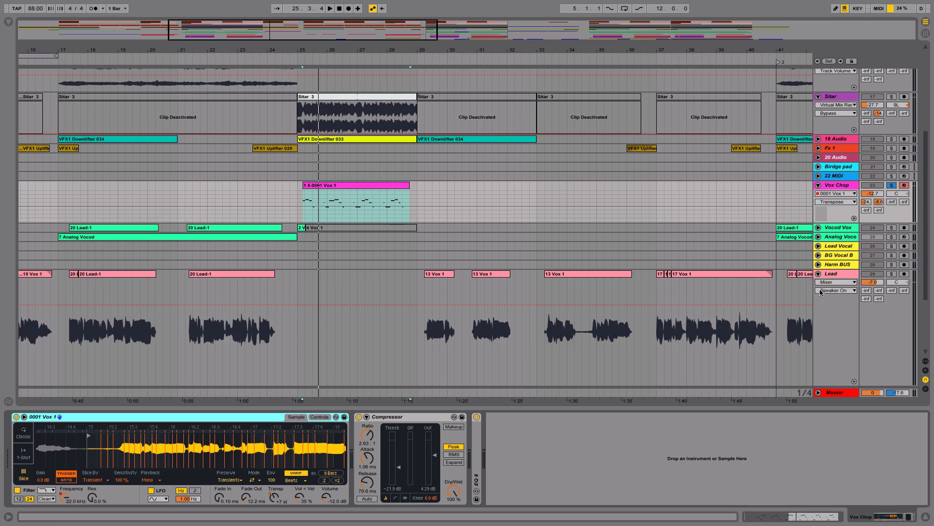
{"action": "left_click_drag", "start_coordinate": [425, 289], "coordinate": [480, 249]}
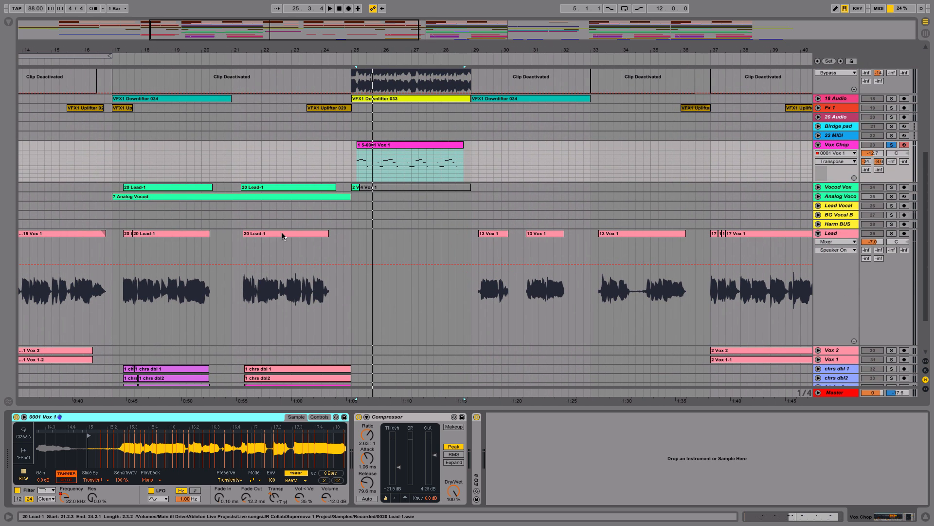
{"action": "left_click", "coordinate": [282, 234]}
{"action": "left_click", "coordinate": [282, 234]}
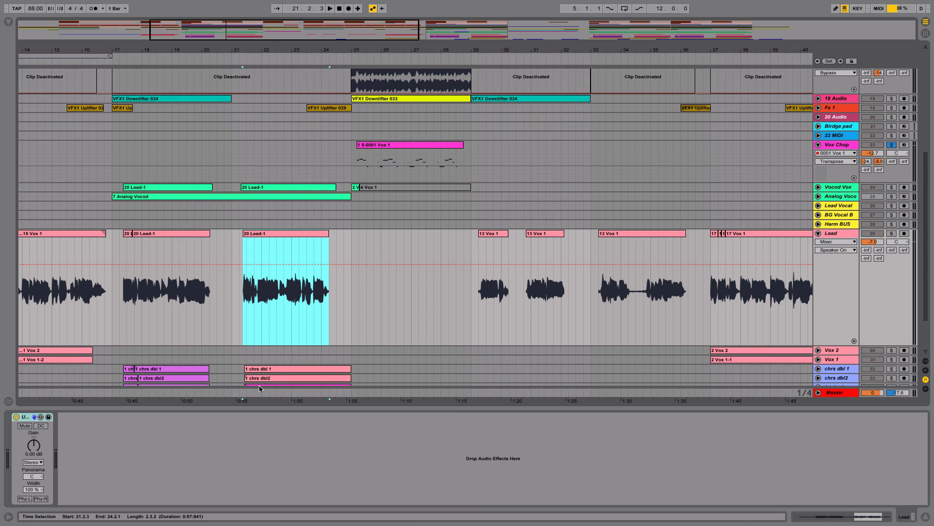
Step: Reset the Vox Chop Simpler's Transpose to 0 st and play the chop soloed from bar 25
{"action": "left_click", "coordinate": [843, 148]}
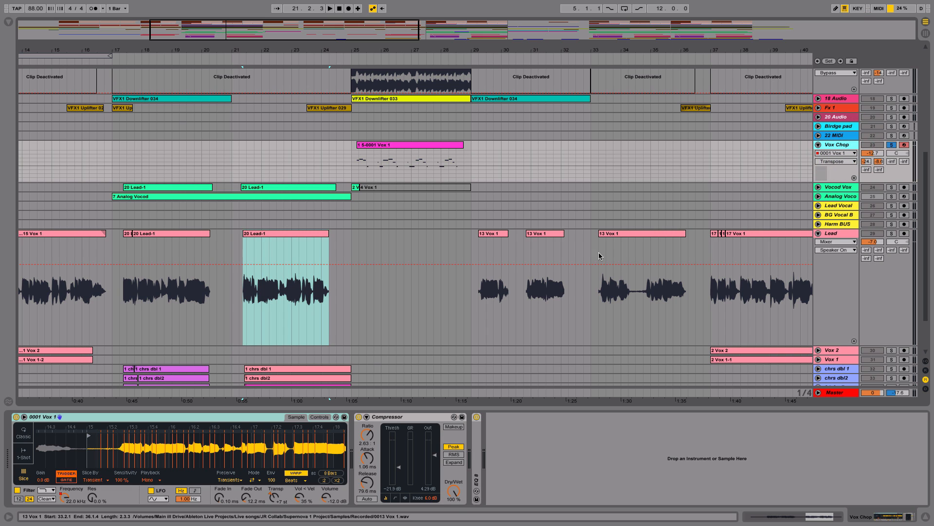
{"action": "left_click", "coordinate": [279, 496]}
{"action": "key", "text": "Delete"}
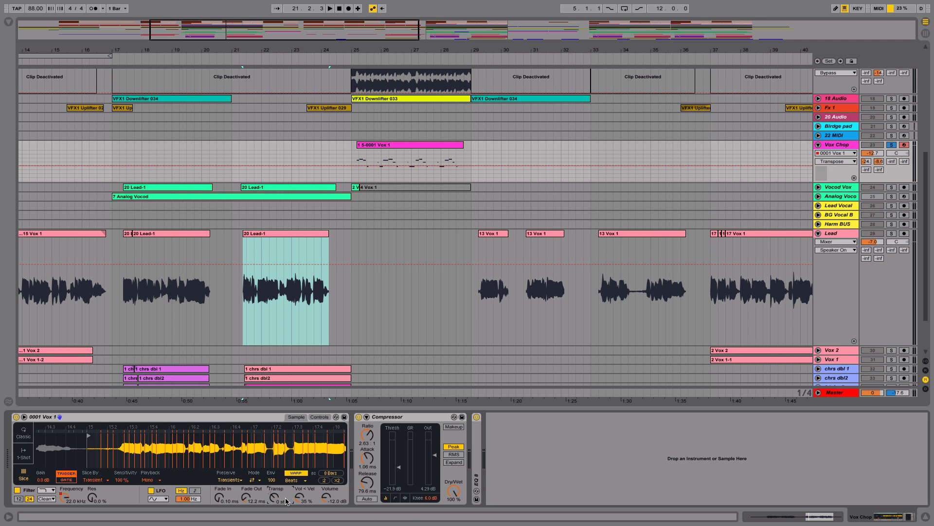
{"action": "key", "text": "space"}
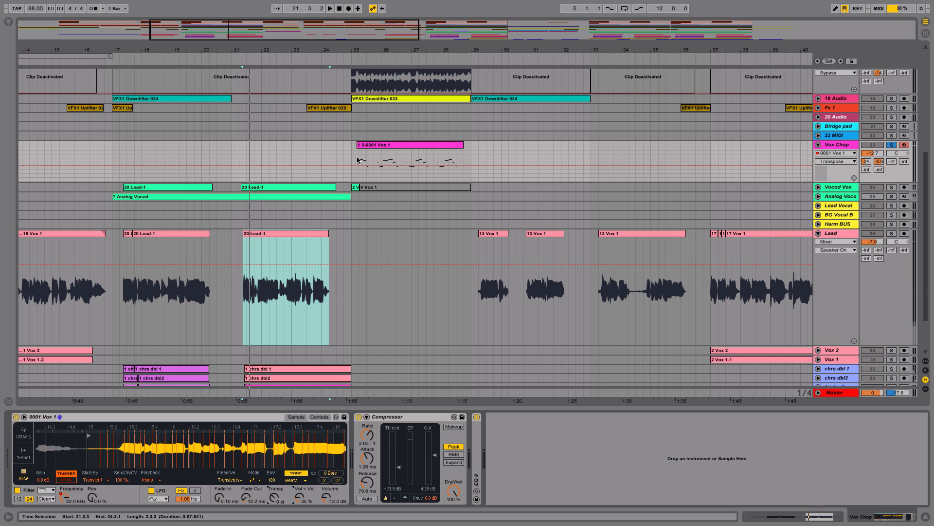
{"action": "left_click", "coordinate": [358, 160]}
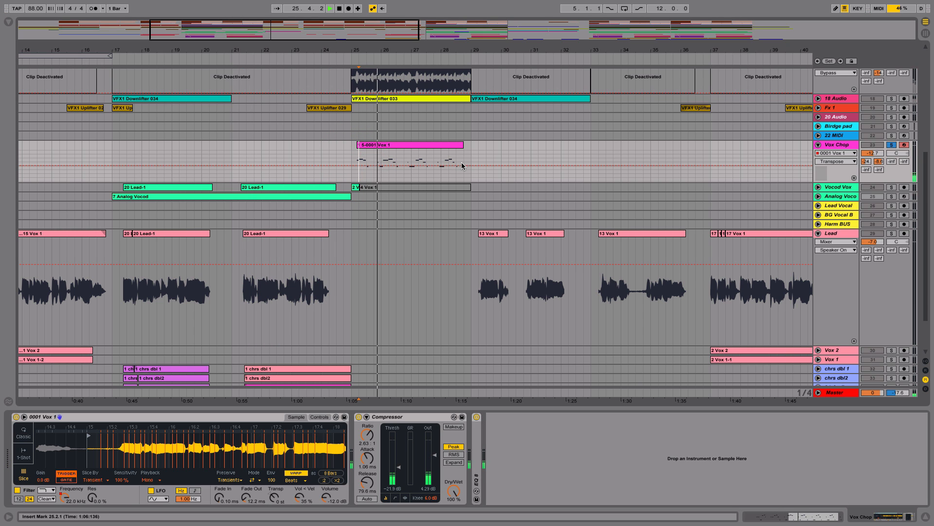
{"action": "scroll", "coordinate": [459, 184], "scroll_direction": "up", "scroll_amount": 3}
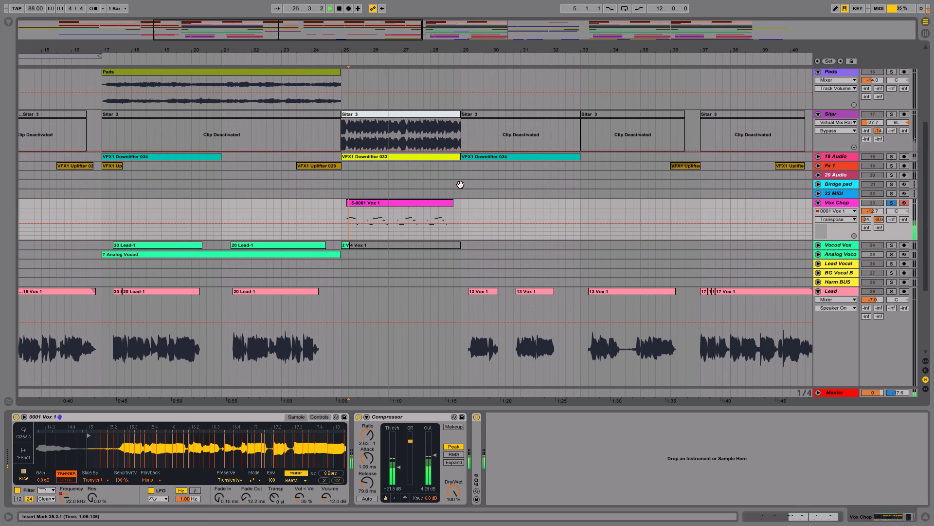
{"action": "scroll", "coordinate": [460, 184], "scroll_direction": "up", "scroll_amount": 1}
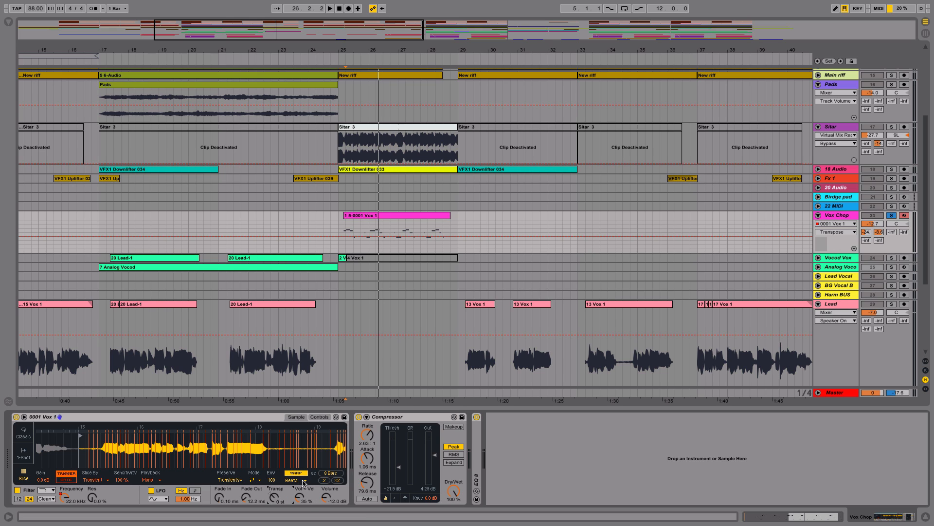
Step: Set the Vox Chop Simpler's Transpose to +12 st, change its warp mode from Beats to Complex, and audition the chop
{"action": "left_click_drag", "start_coordinate": [276, 500], "coordinate": [276, 487]}
{"action": "key", "text": "space"}
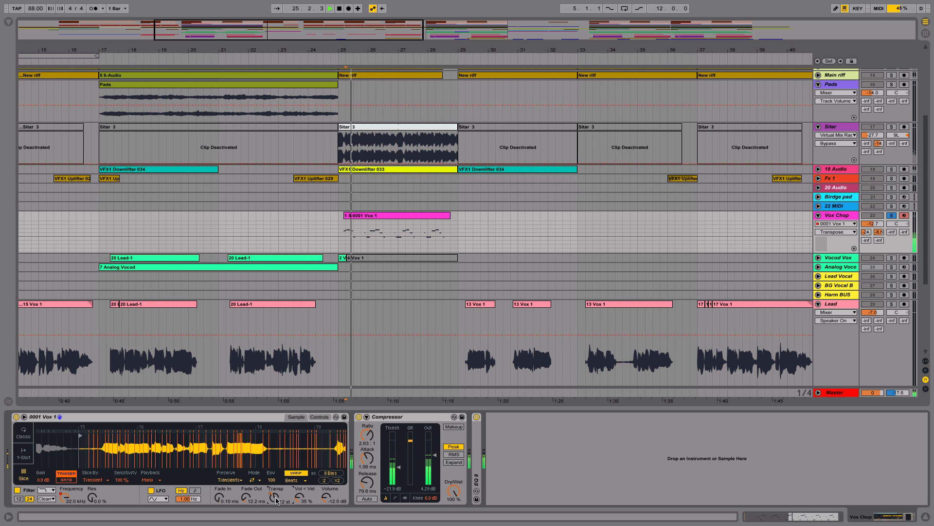
{"action": "left_click", "coordinate": [304, 480]}
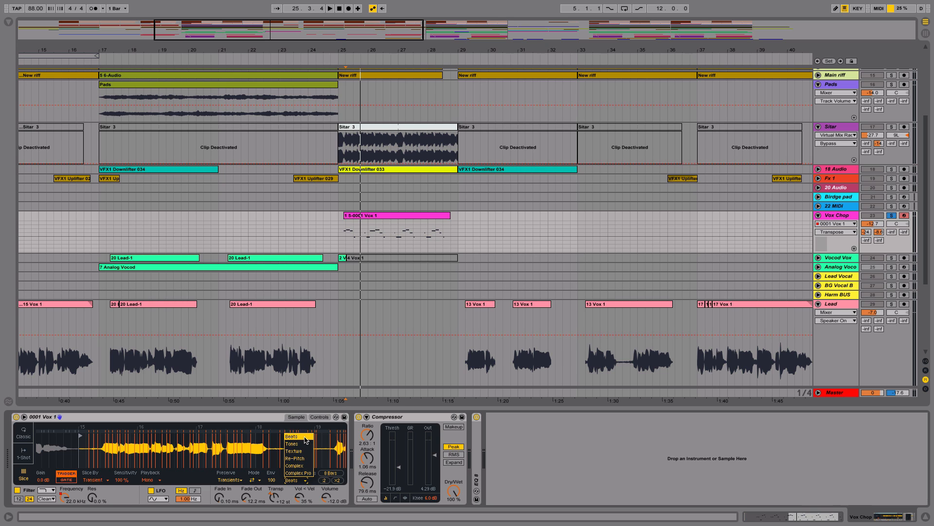
{"action": "left_click", "coordinate": [306, 466]}
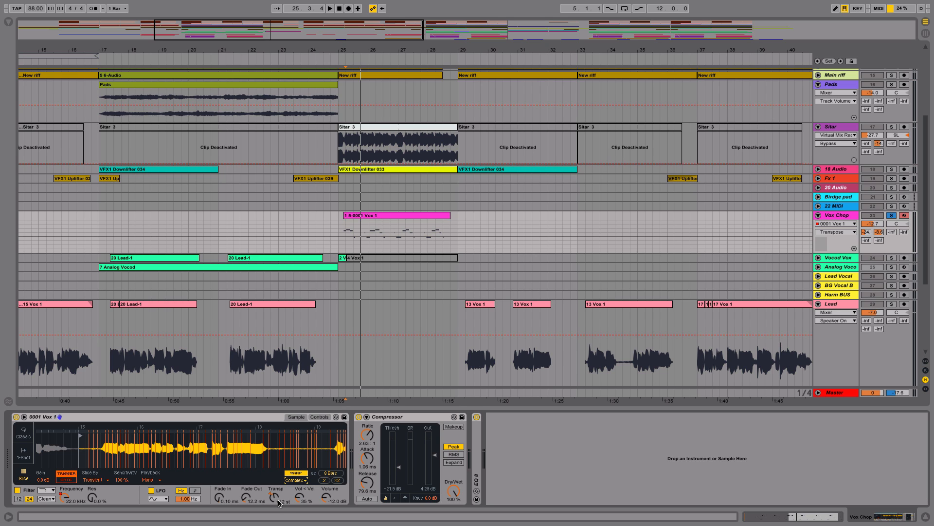
{"action": "key", "text": "space"}
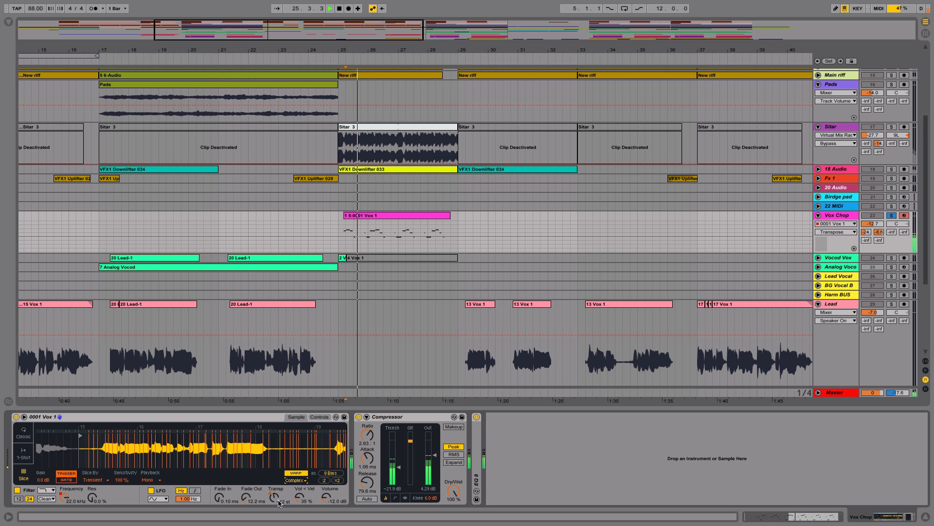
Step: Try the Complex Pro warp mode on the Vox Chop sample and audition it soloed
{"action": "left_click", "coordinate": [301, 480]}
{"action": "left_click", "coordinate": [298, 472]}
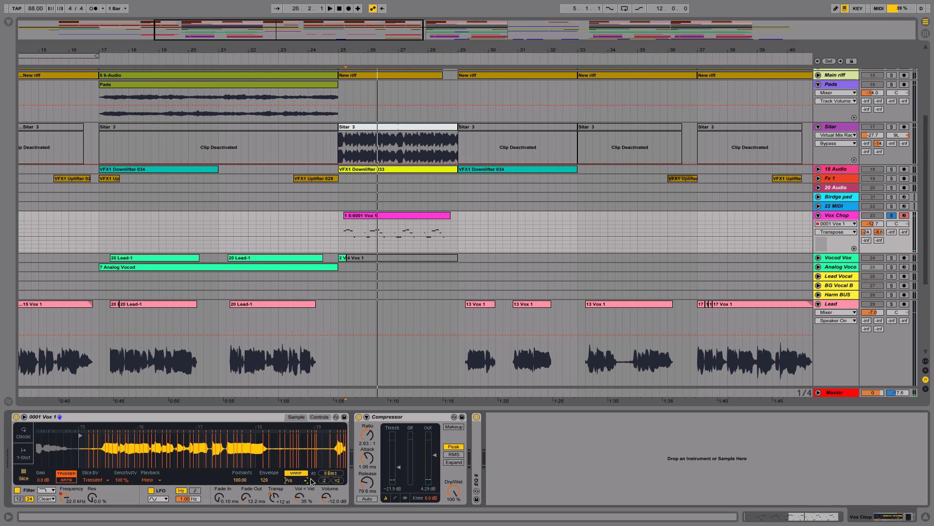
{"action": "key", "text": "space"}
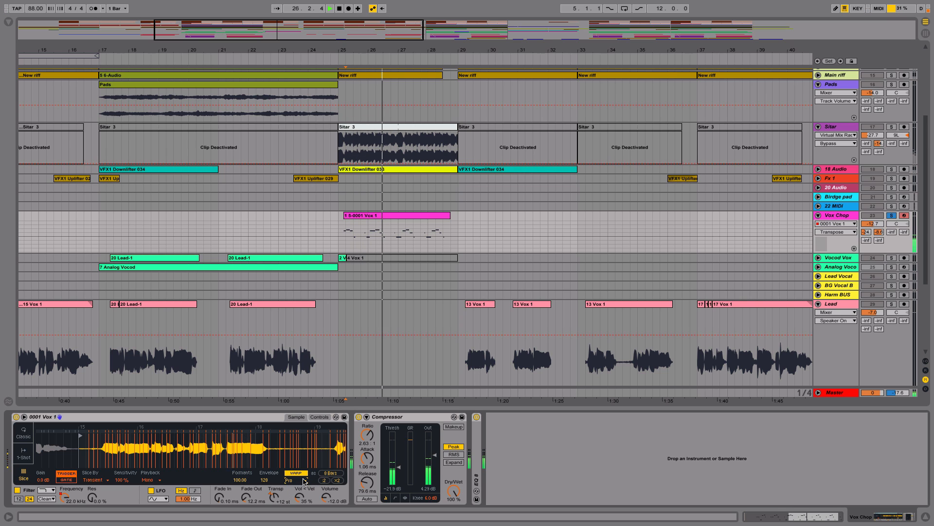
{"action": "key", "text": "space"}
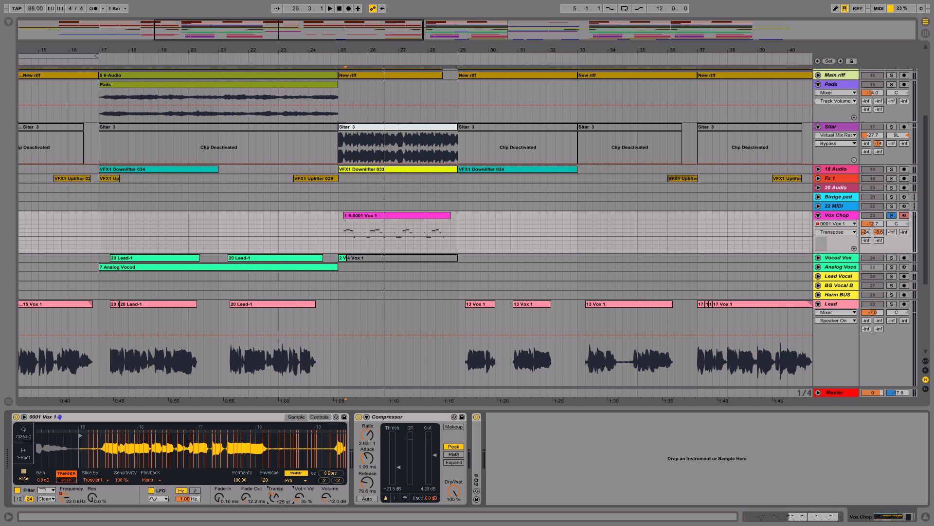
Step: Set the Vox Chop Simpler to Transpose +7 st and Complex warp mode while playing the chop from bar 25
{"action": "key", "text": "space"}
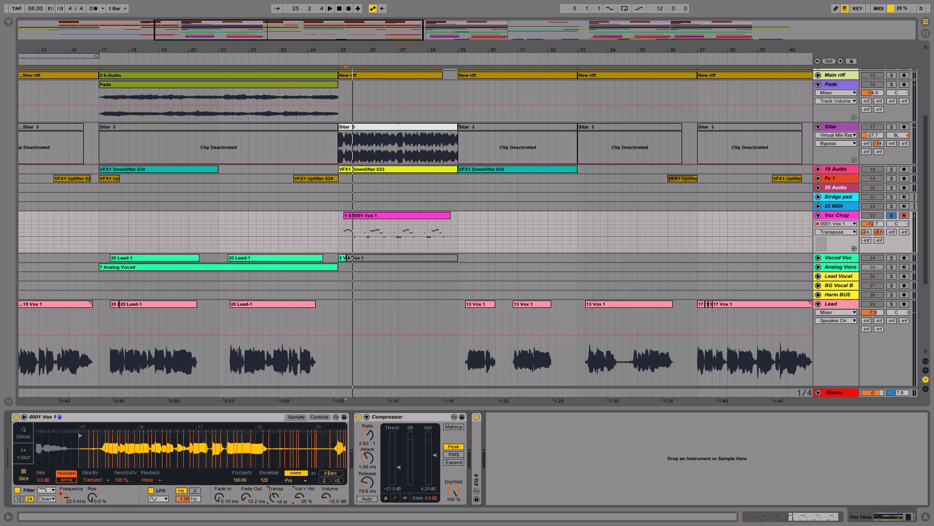
{"action": "left_click", "coordinate": [292, 479]}
{"action": "left_click", "coordinate": [295, 466]}
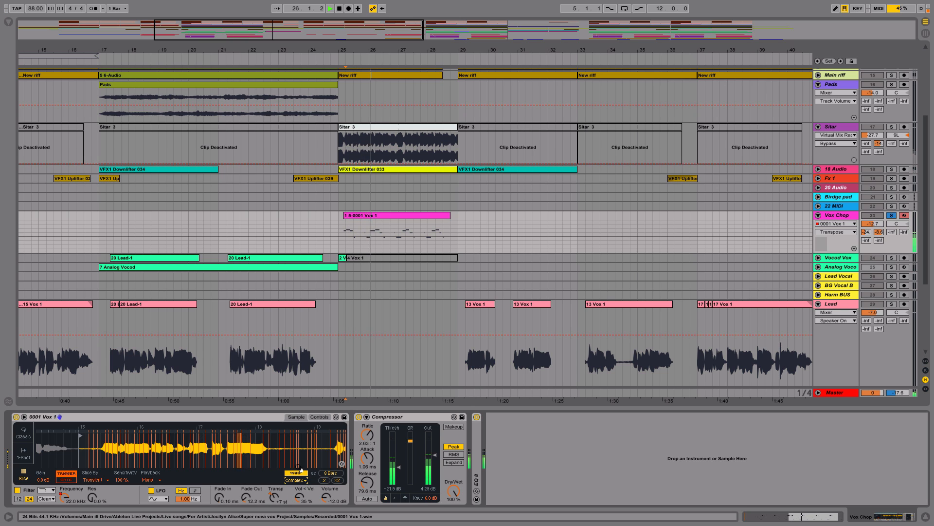
{"action": "key", "text": "space"}
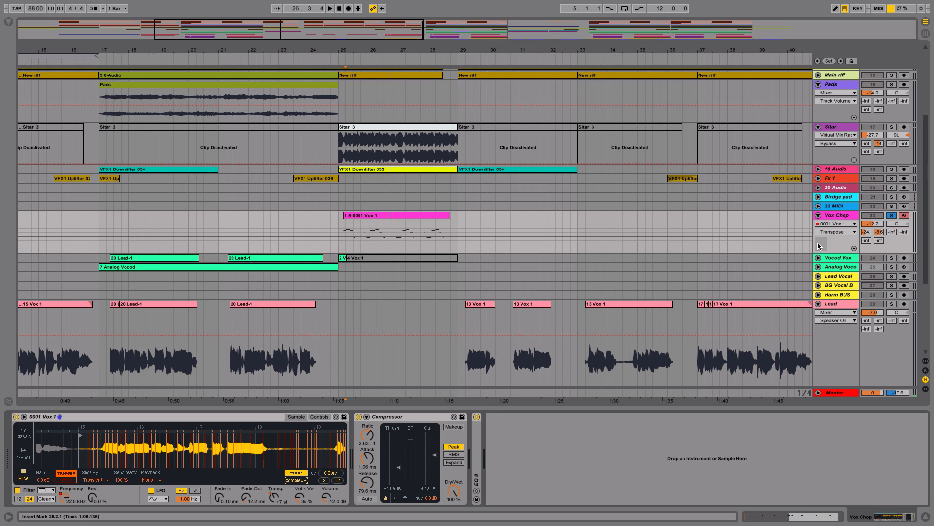
Step: Unsolo the Vox Chop track and audition the full mix from bar 25 into bar 31, reviewing the arrangement during playback
{"action": "left_click", "coordinate": [893, 215]}
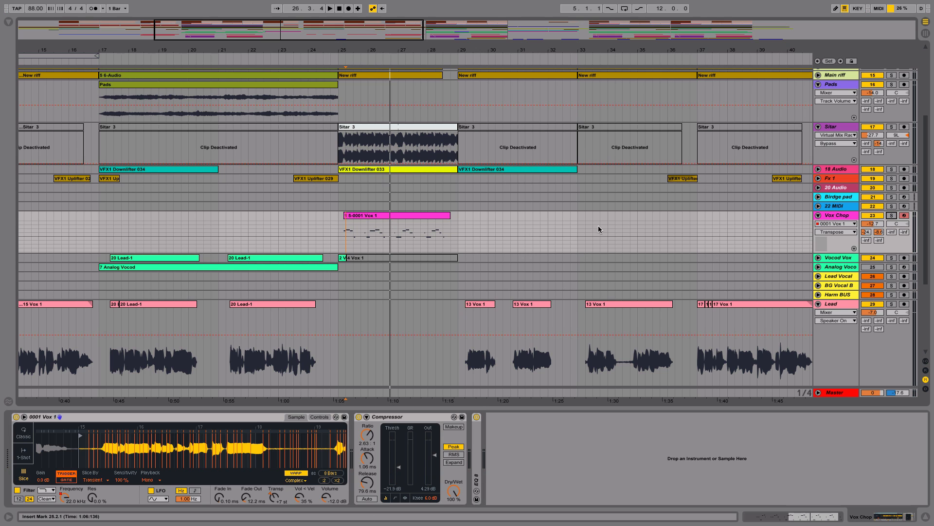
{"action": "left_click", "coordinate": [338, 224]}
{"action": "key", "text": "space"}
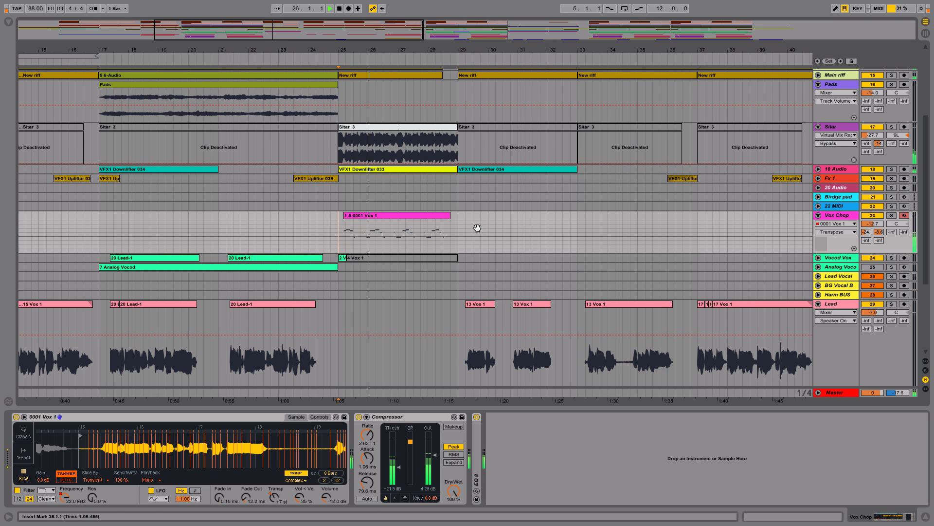
{"action": "scroll", "coordinate": [482, 204], "scroll_direction": "up", "scroll_amount": 3}
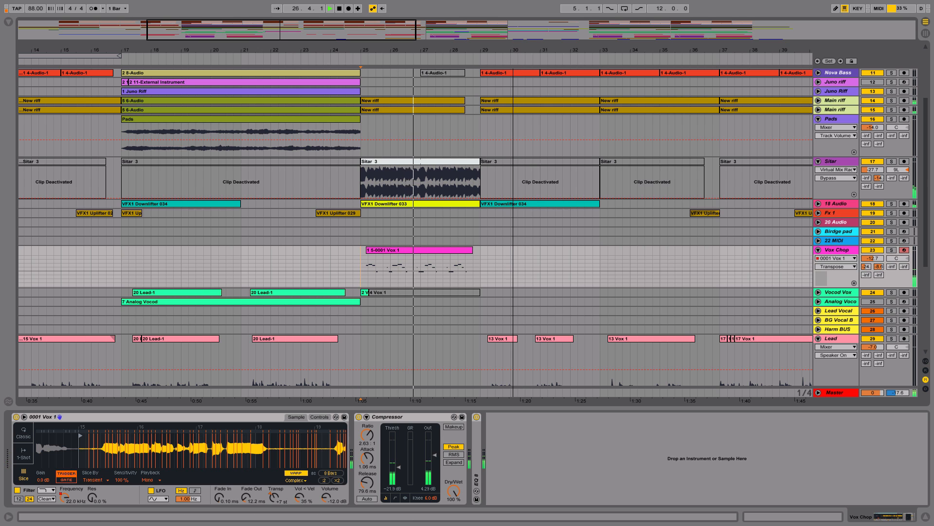
{"action": "left_click_drag", "start_coordinate": [511, 58], "coordinate": [414, 51]}
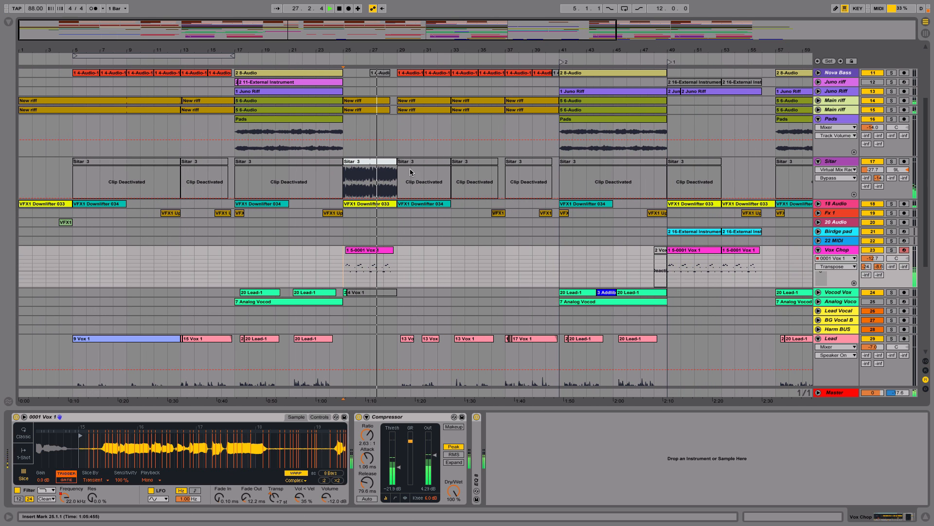
{"action": "scroll", "coordinate": [417, 161], "scroll_direction": "down", "scroll_amount": 5}
{"action": "scroll", "coordinate": [416, 161], "scroll_direction": "up", "scroll_amount": 8}
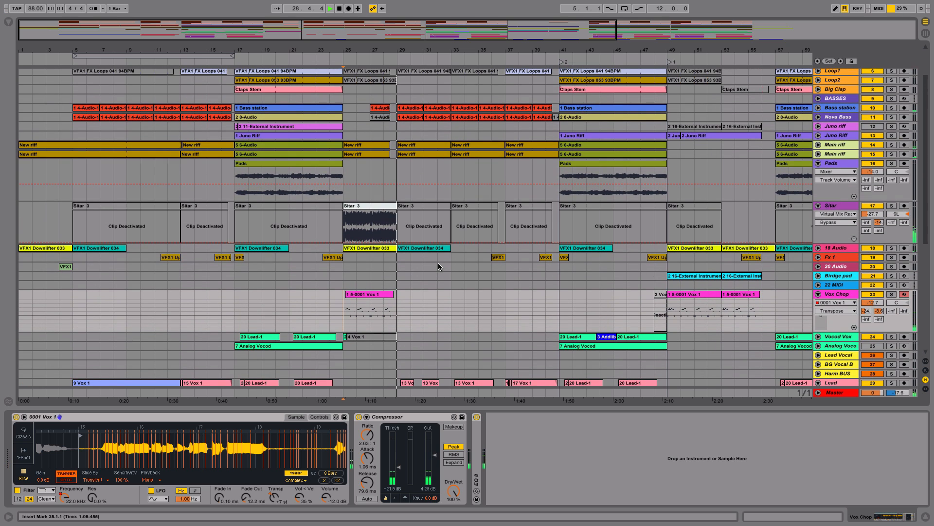
{"action": "scroll", "coordinate": [453, 257], "scroll_direction": "up", "scroll_amount": 4}
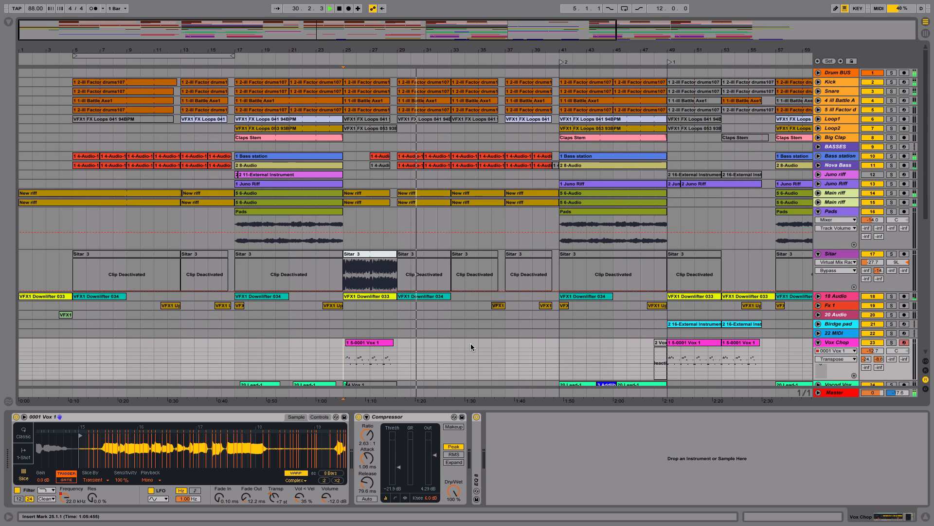
{"action": "left_click_drag", "start_coordinate": [471, 345], "coordinate": [505, 92]}
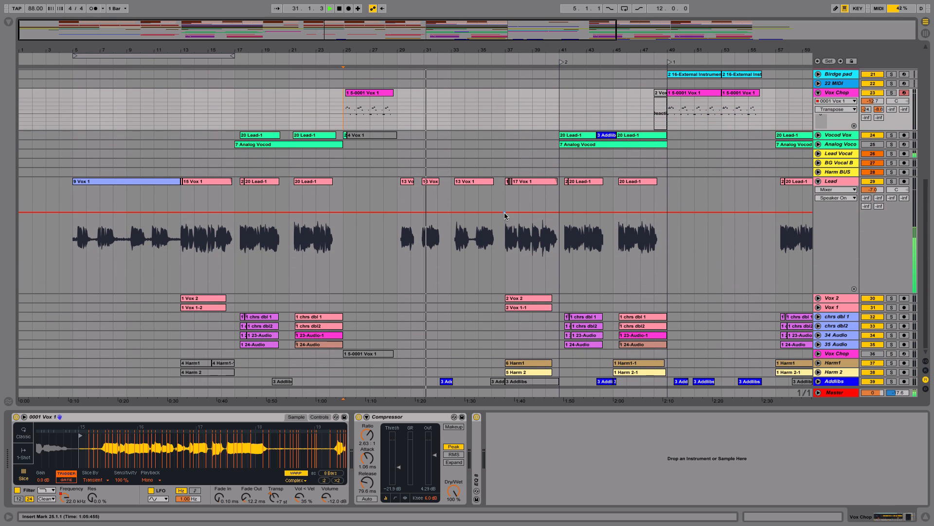
{"action": "key", "text": "space"}
Step: Select the time range from bar 5 to bar 25 on the Pads track
{"action": "left_click_drag", "start_coordinate": [469, 168], "coordinate": [484, 260]}
{"action": "left_click_drag", "start_coordinate": [454, 196], "coordinate": [471, 354]}
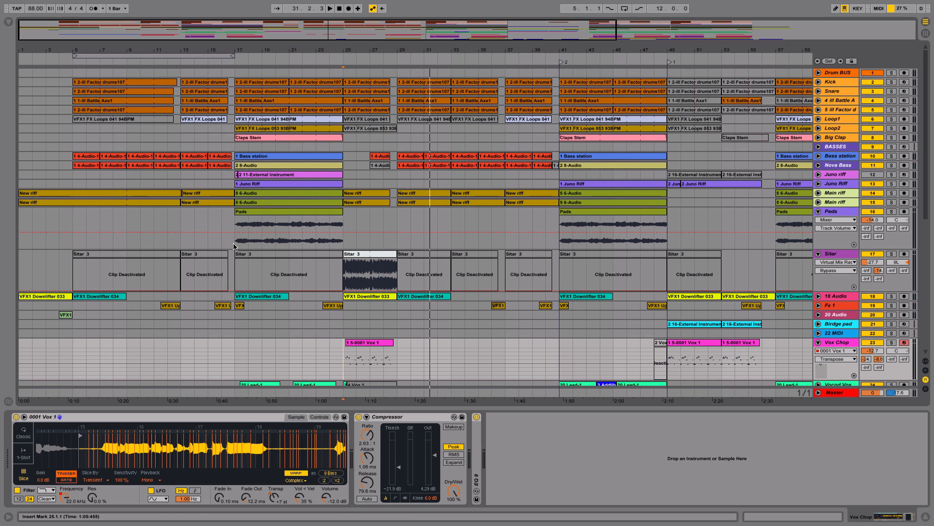
{"action": "left_click_drag", "start_coordinate": [68, 243], "coordinate": [342, 243]}
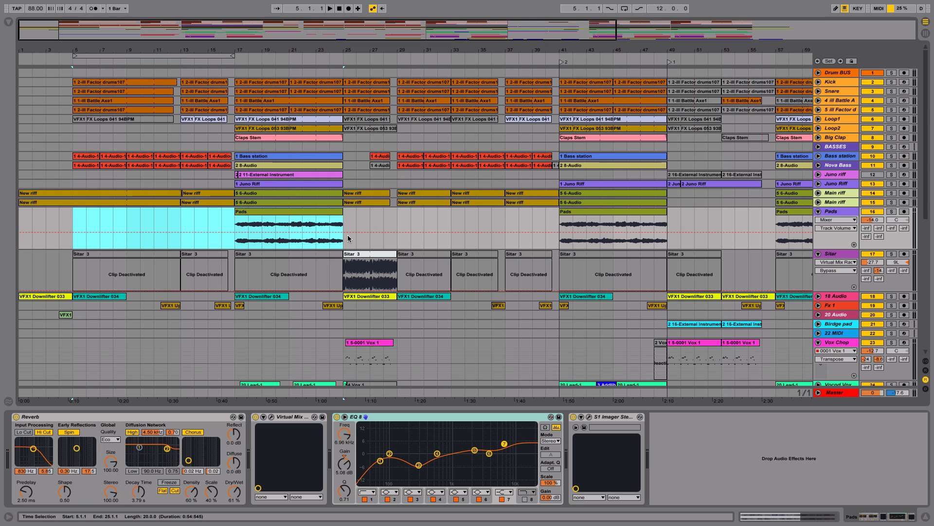
Step: Play the full mix from bar 48 into the section starting at bar 49 and review its clips
{"action": "left_click_drag", "start_coordinate": [450, 319], "coordinate": [308, 312]}
{"action": "left_click_drag", "start_coordinate": [568, 243], "coordinate": [439, 162]}
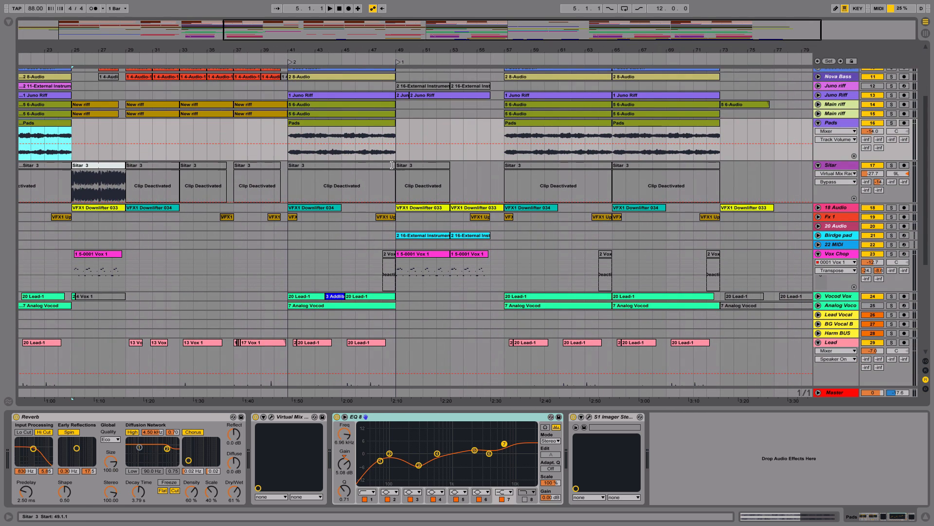
{"action": "left_click", "coordinate": [383, 150]}
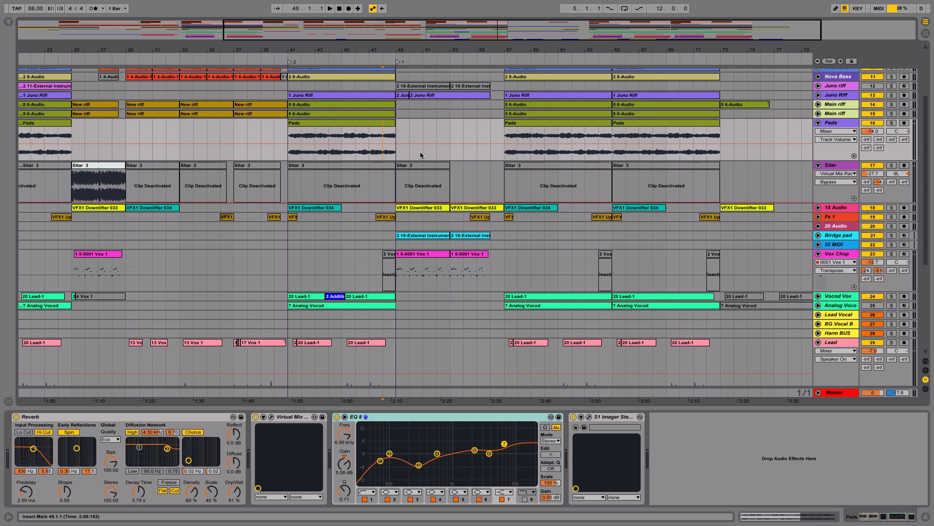
{"action": "scroll", "coordinate": [421, 150], "scroll_direction": "up", "scroll_amount": 4}
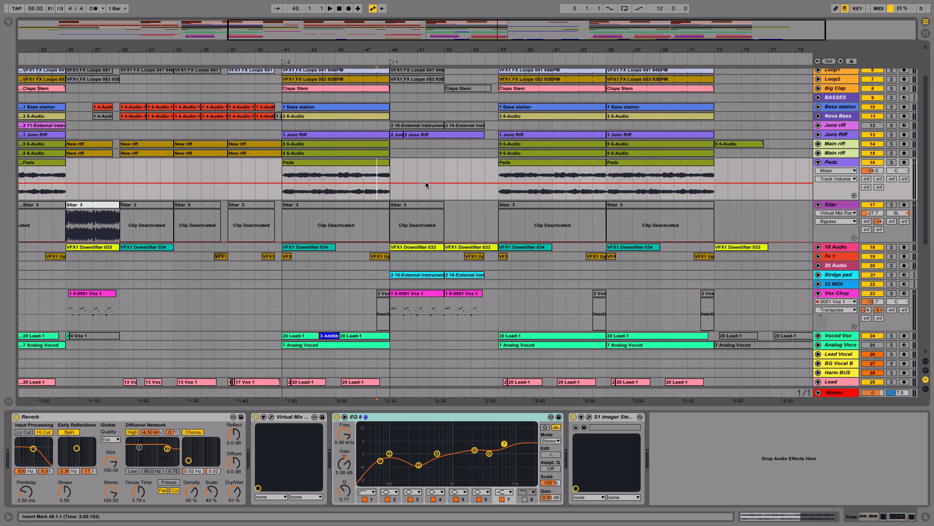
{"action": "key", "text": "space"}
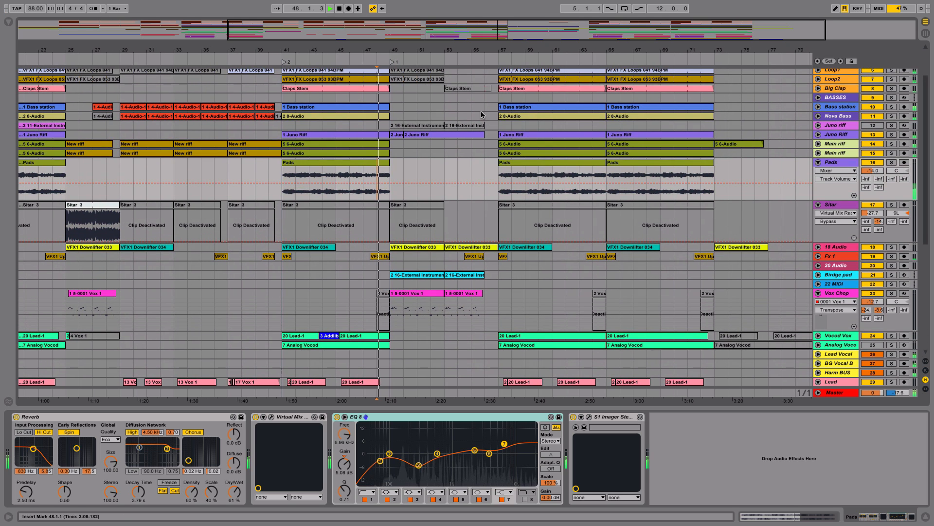
{"action": "left_click_drag", "start_coordinate": [431, 48], "coordinate": [443, 239]}
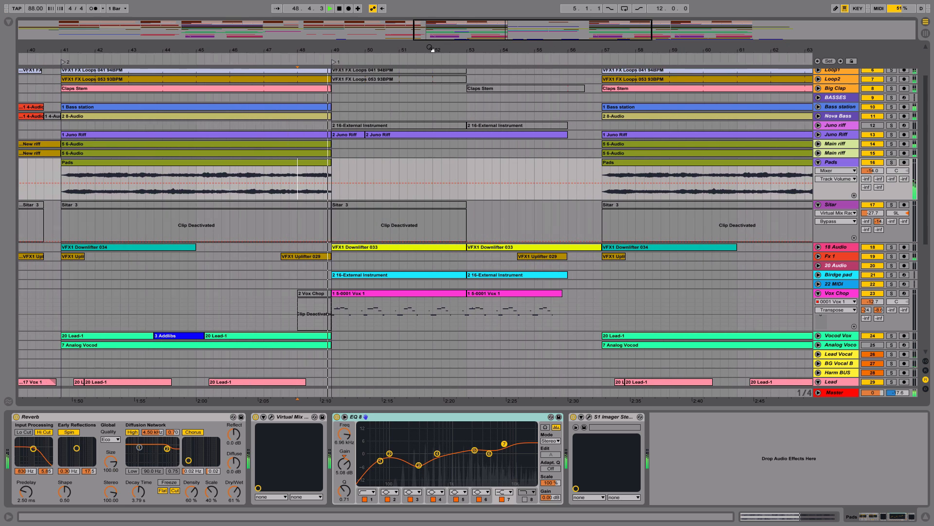
{"action": "scroll", "coordinate": [443, 239], "scroll_direction": "down", "scroll_amount": 5}
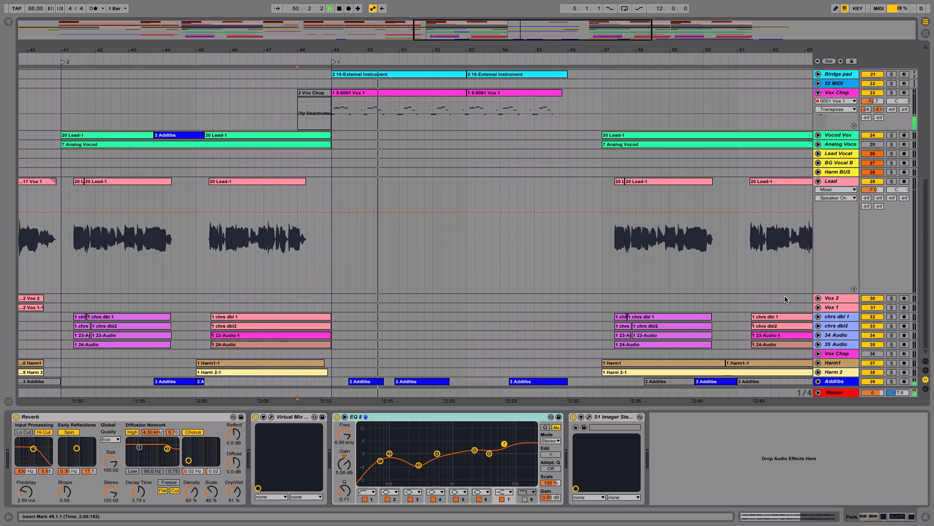
Step: Unfold the Addlibs track and review the bar 49 section's vocal and instrument clips until stopping playback in bar 56
{"action": "left_click", "coordinate": [818, 382]}
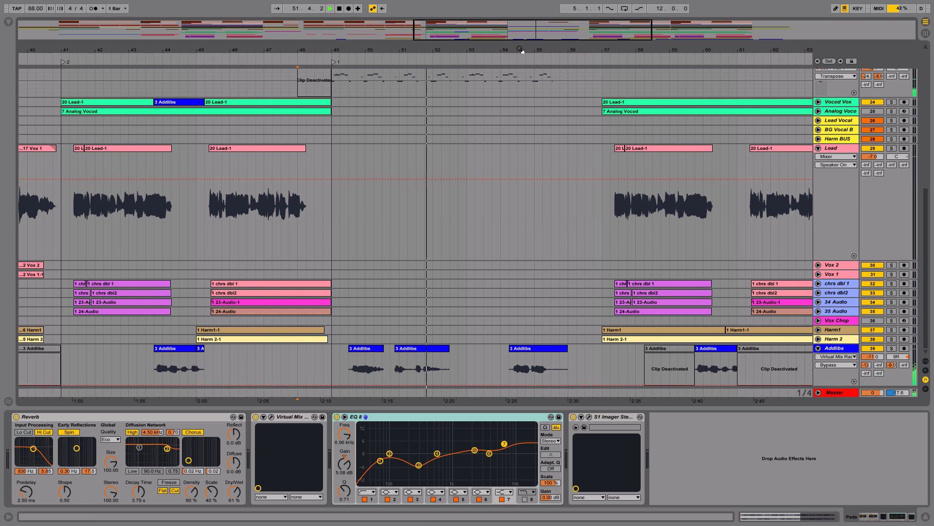
{"action": "scroll", "coordinate": [556, 136], "scroll_direction": "up", "scroll_amount": 2}
{"action": "scroll", "coordinate": [499, 209], "scroll_direction": "up", "scroll_amount": 5}
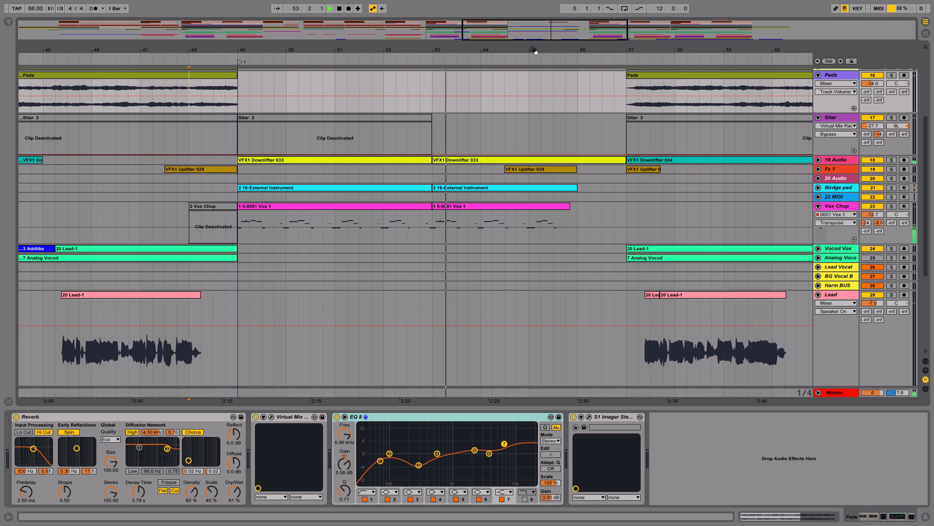
{"action": "scroll", "coordinate": [534, 52], "scroll_direction": "down", "scroll_amount": 3}
{"action": "scroll", "coordinate": [556, 225], "scroll_direction": "down", "scroll_amount": 5}
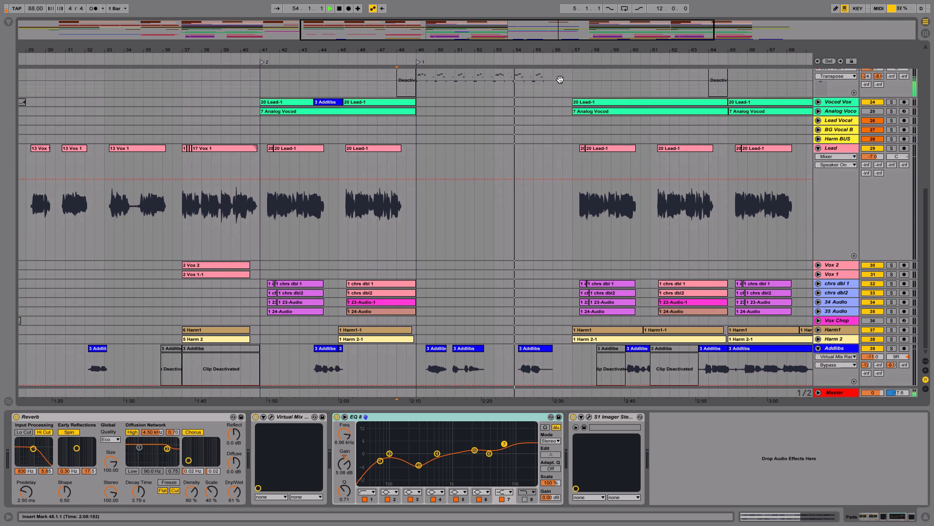
{"action": "scroll", "coordinate": [564, 157], "scroll_direction": "up", "scroll_amount": 8}
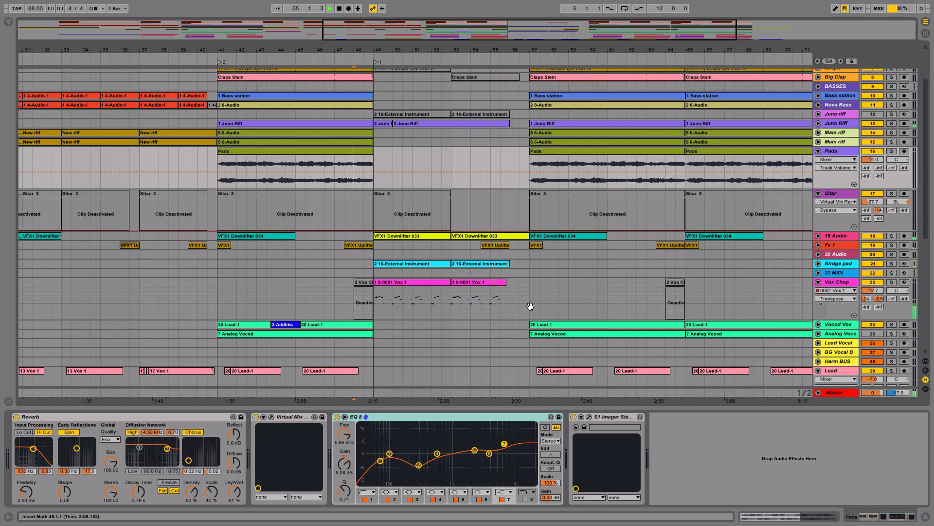
{"action": "left_click_drag", "start_coordinate": [531, 306], "coordinate": [547, 359]}
{"action": "left_click_drag", "start_coordinate": [637, 37], "coordinate": [638, 25]}
{"action": "key", "text": "space"}
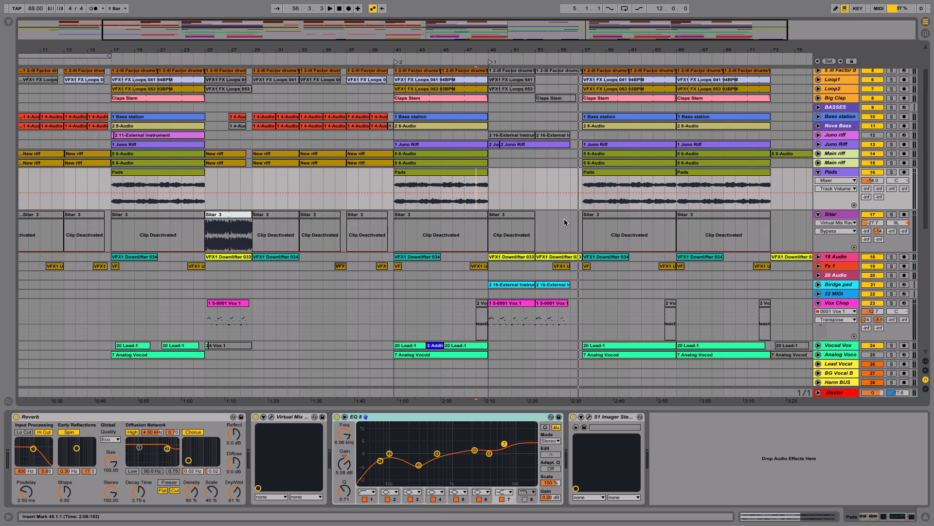
Step: Copy the active Sitar 3 clip from bar 25 to bar 53 and play the mix from there
{"action": "left_click_drag", "start_coordinate": [238, 234], "coordinate": [558, 238]}
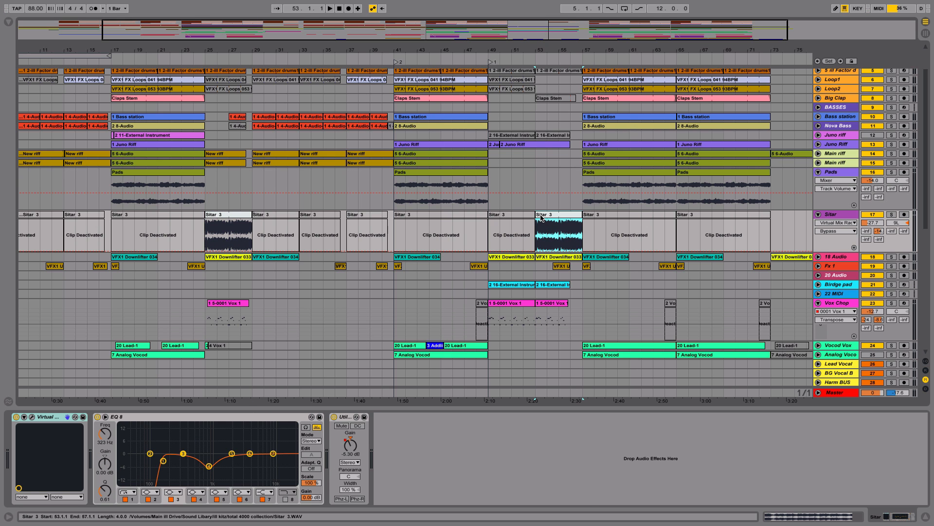
{"action": "key", "text": "space"}
{"action": "mouse_move", "coordinate": [594, 51]}
{"action": "left_mouse_down"}
{"action": "mouse_move", "coordinate": [594, 97]}
{"action": "mouse_move", "coordinate": [593, 58]}
{"action": "left_mouse_up"}
{"action": "scroll", "coordinate": [521, 223], "scroll_direction": "right", "scroll_amount": 1}
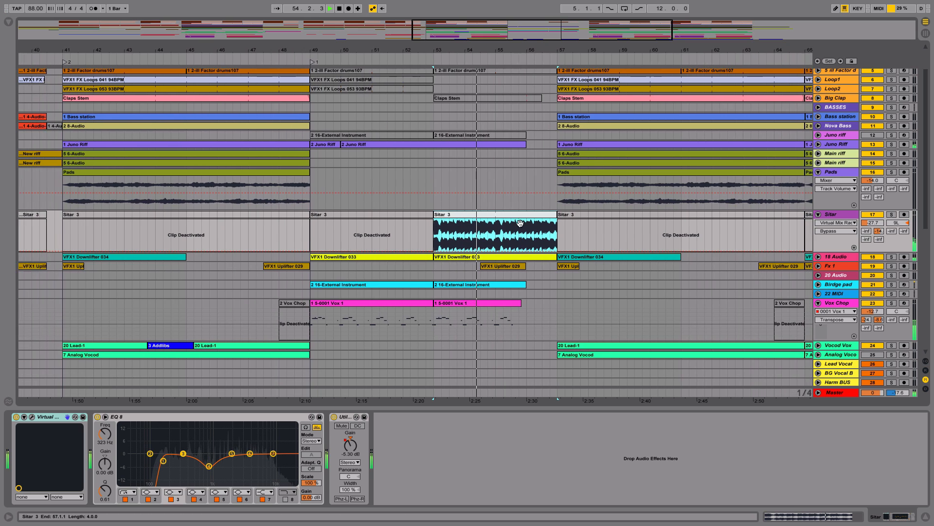
{"action": "scroll", "coordinate": [520, 223], "scroll_direction": "up", "scroll_amount": 2}
{"action": "scroll", "coordinate": [521, 224], "scroll_direction": "right", "scroll_amount": 3}
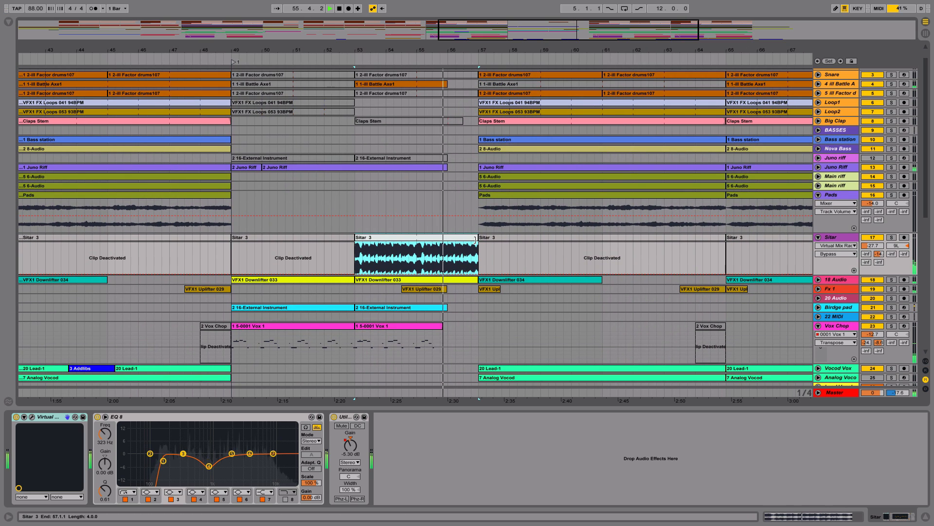
Step: Trim the end of the copied Sitar 3 clip to 56.4.1 and listen on through the chorus starting at bar 57
{"action": "left_click_drag", "start_coordinate": [474, 240], "coordinate": [468, 239]}
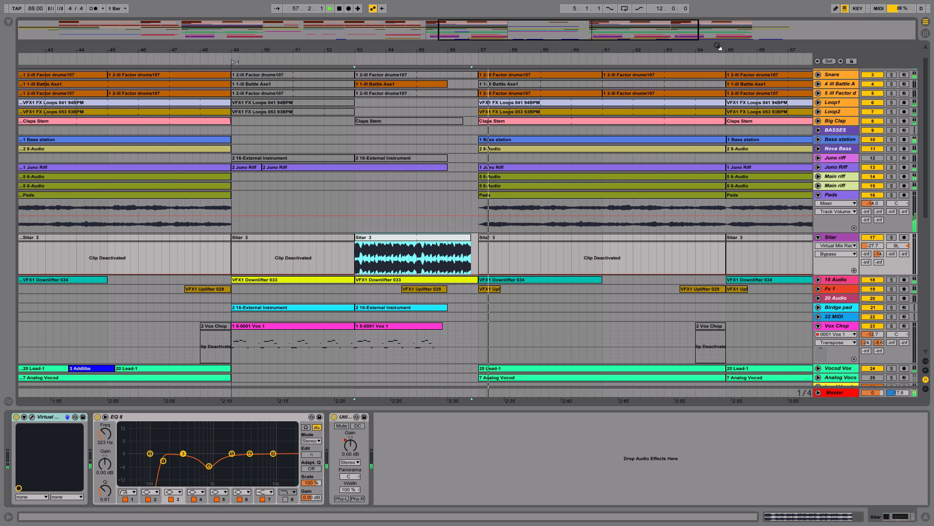
{"action": "left_click_drag", "start_coordinate": [712, 46], "coordinate": [528, 41]}
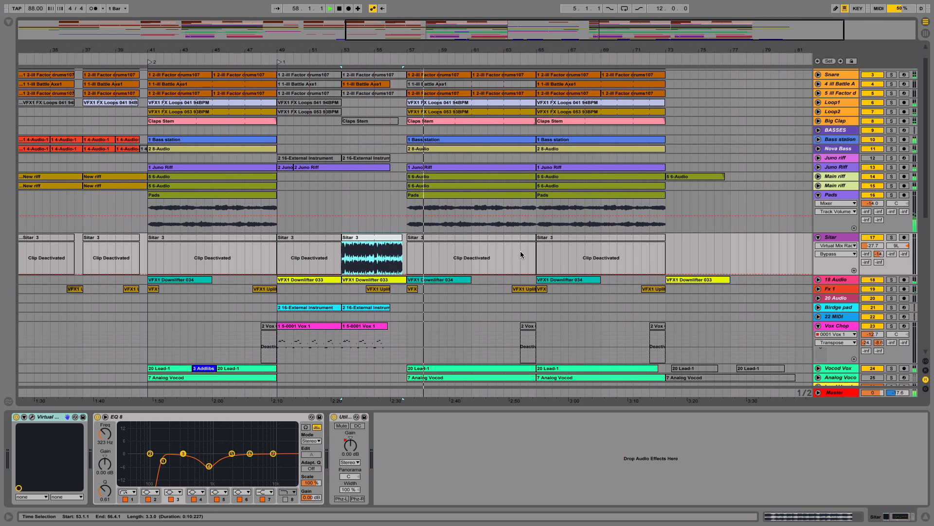
{"action": "left_click_drag", "start_coordinate": [520, 251], "coordinate": [546, 271]}
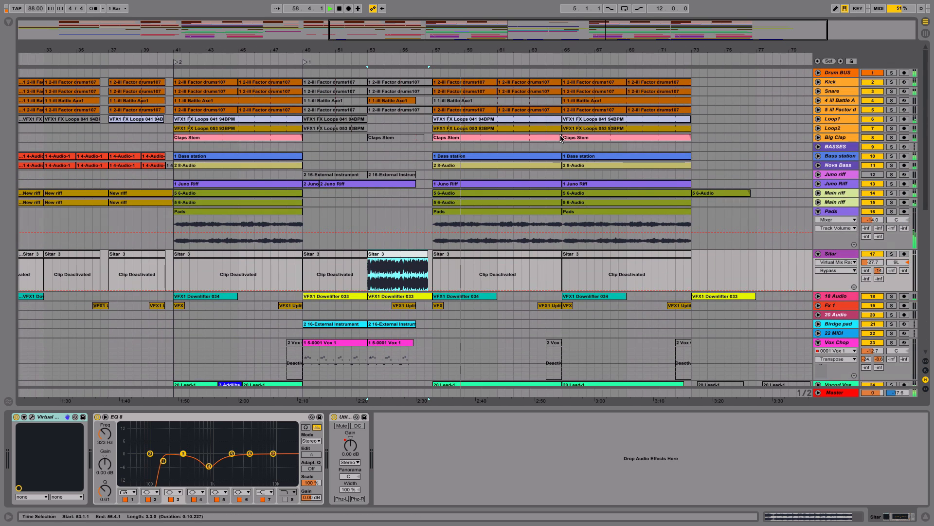
{"action": "left_click_drag", "start_coordinate": [572, 51], "coordinate": [572, 47]}
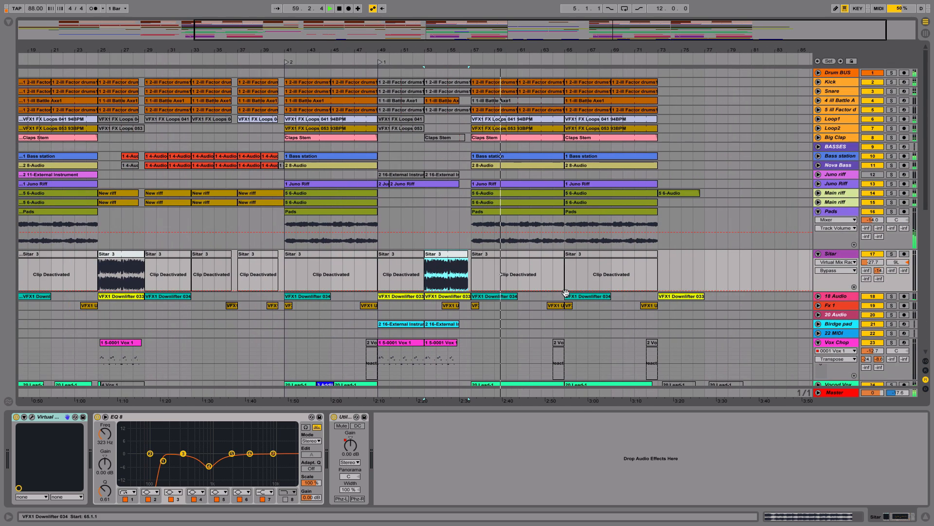
{"action": "left_click_drag", "start_coordinate": [566, 292], "coordinate": [560, 152]}
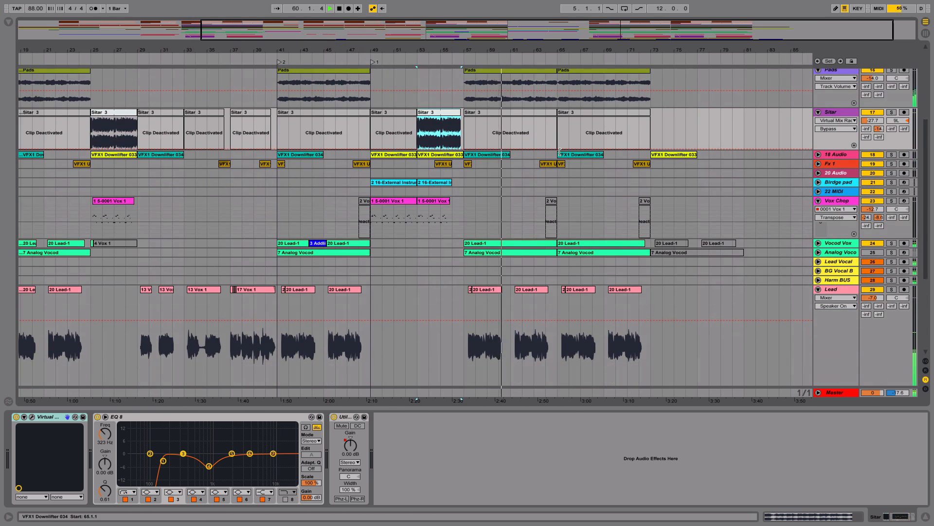
{"action": "key", "text": "space"}
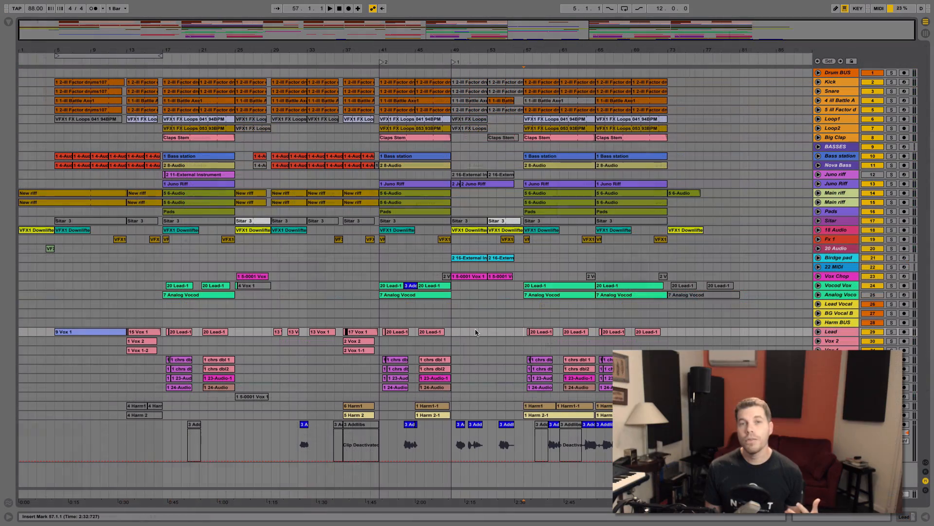